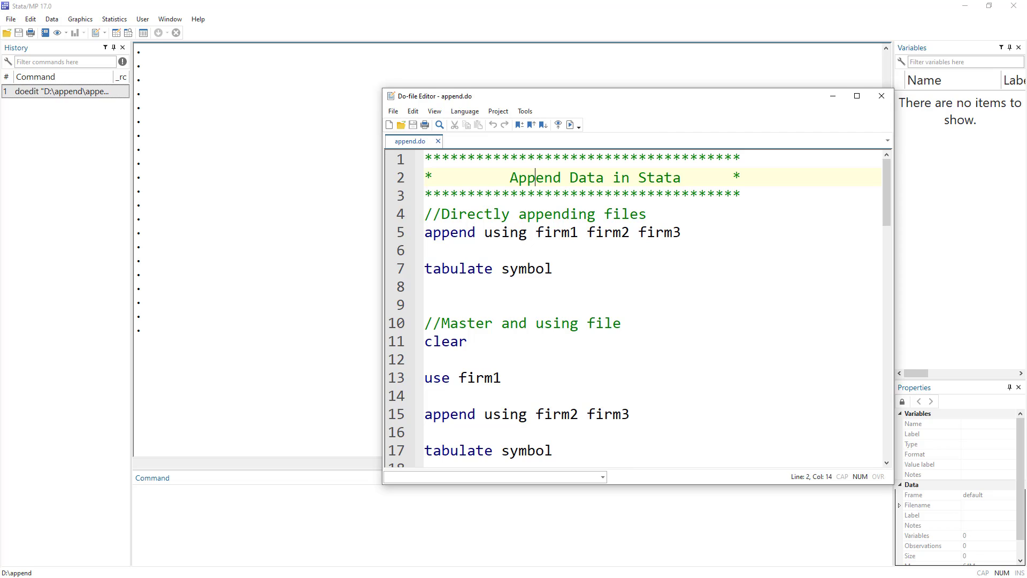
- Switch to the append folder in File Explorer and look through the data files firm1.dta to firm6.dta
key(alt+Tab)
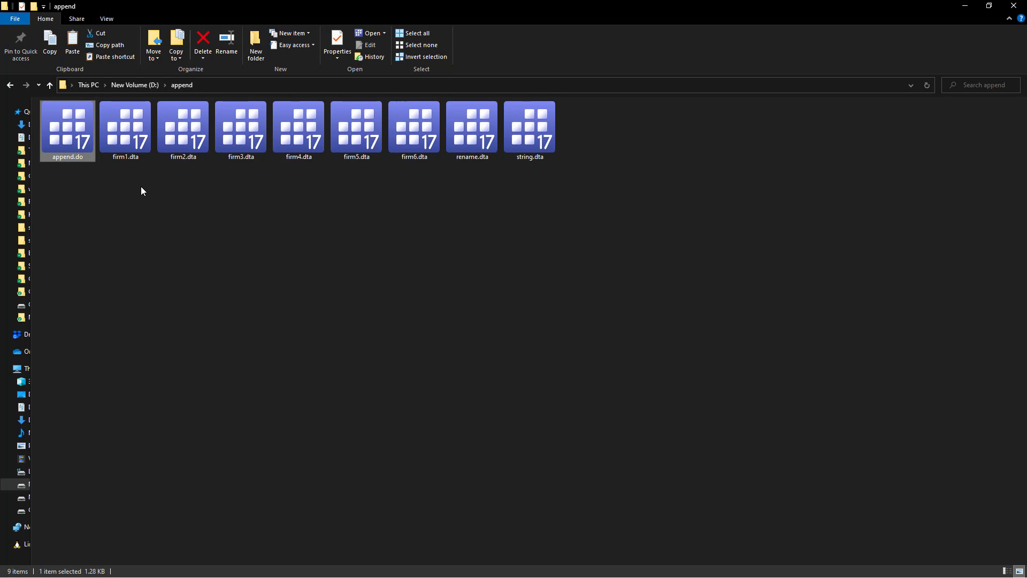
drag(124, 176, 133, 139)
click(172, 136)
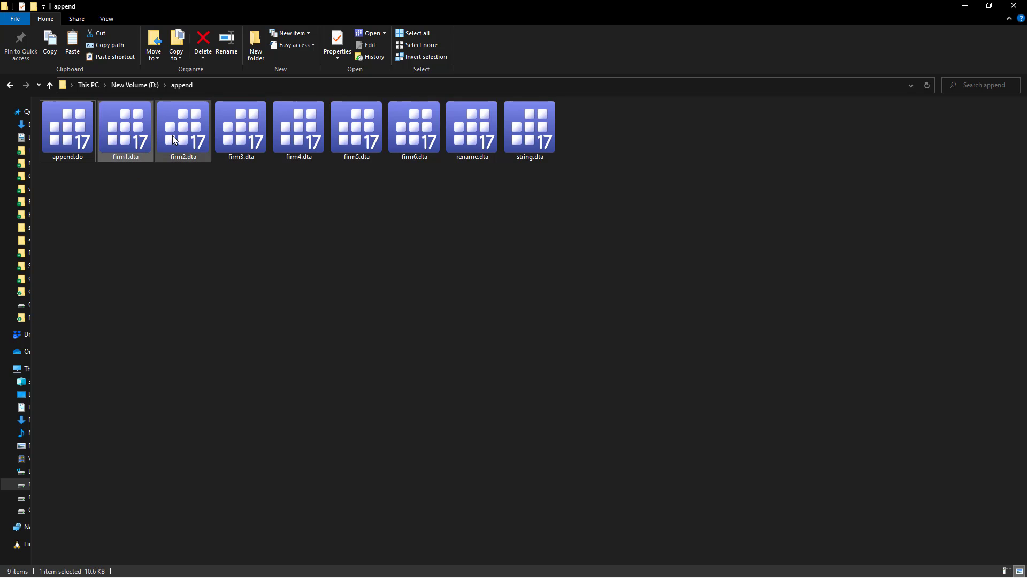
click(244, 137)
click(307, 142)
click(359, 142)
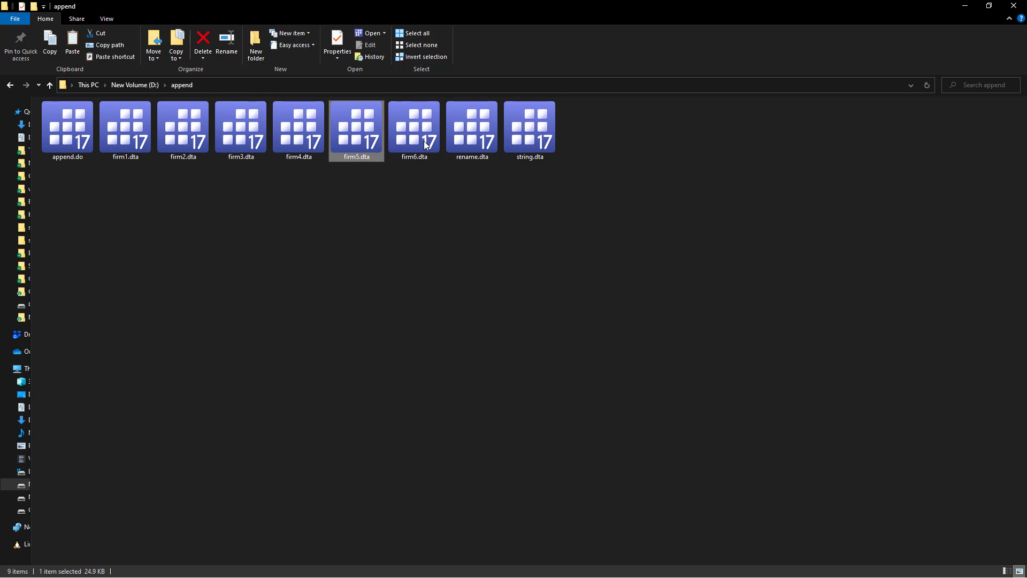
click(426, 142)
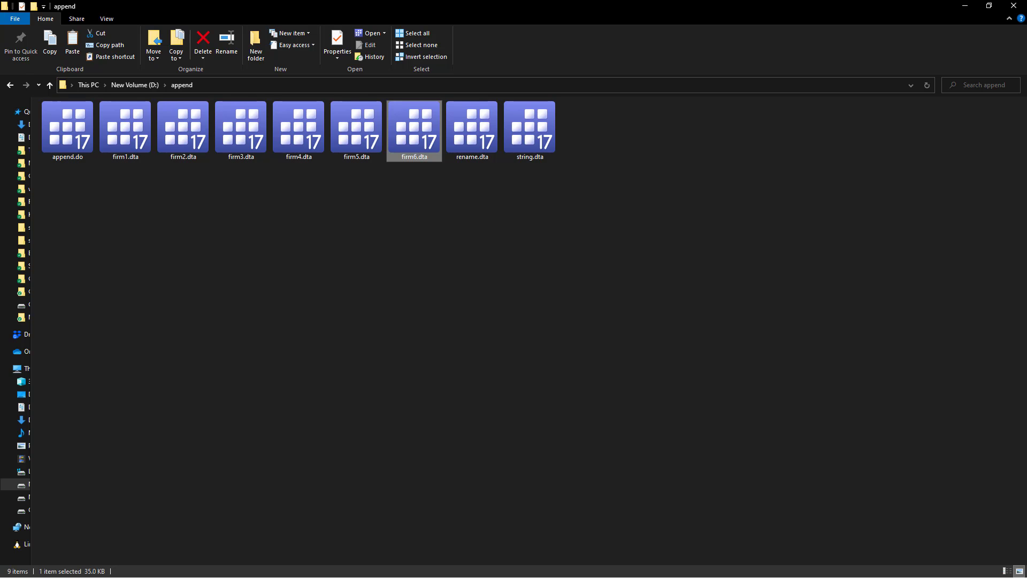
- Open firm1.dta in a full-size Data Editor and examine its symbol, price and date columns
double_click(126, 129)
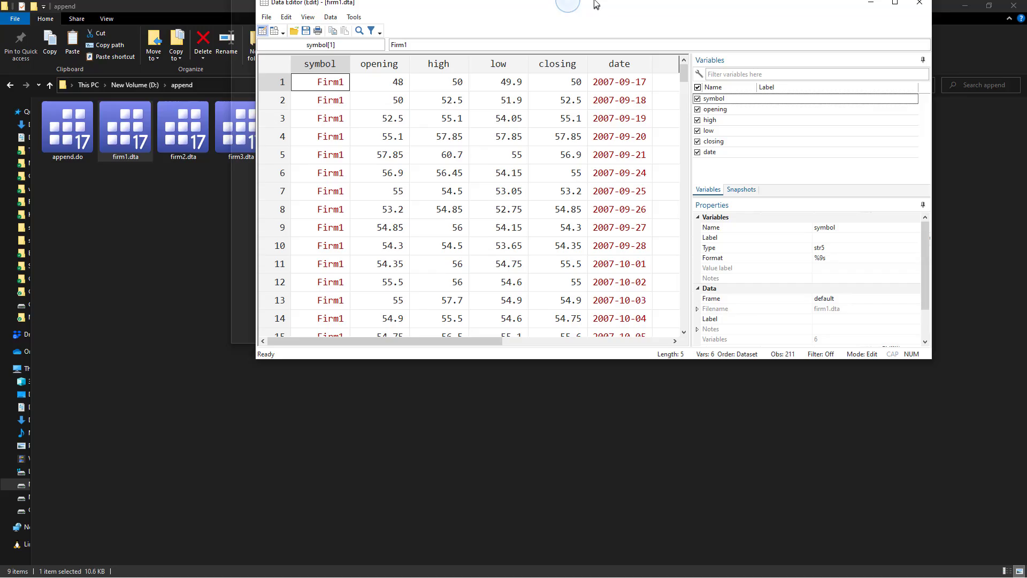
double_click(596, 5)
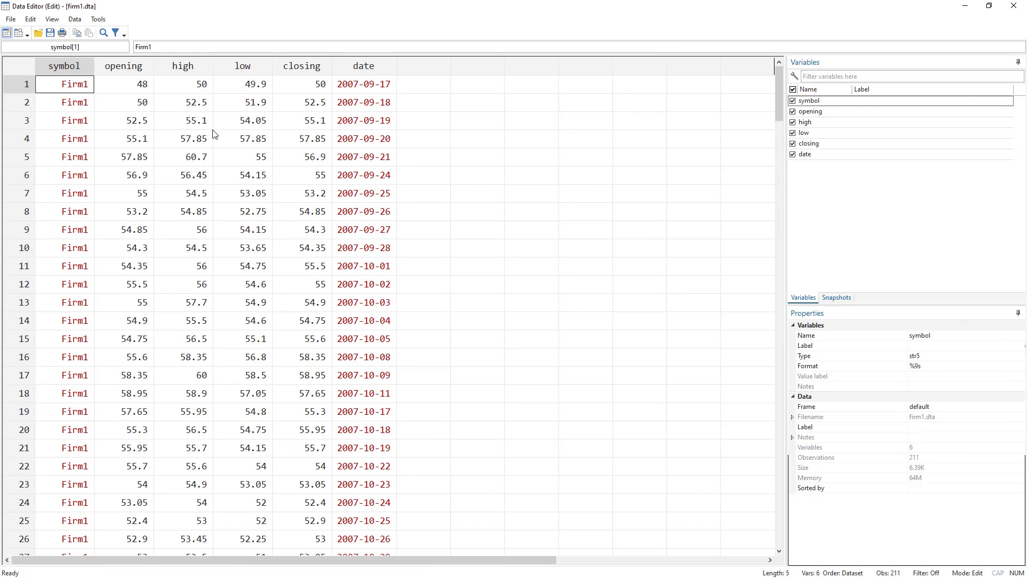
drag(73, 84, 359, 392)
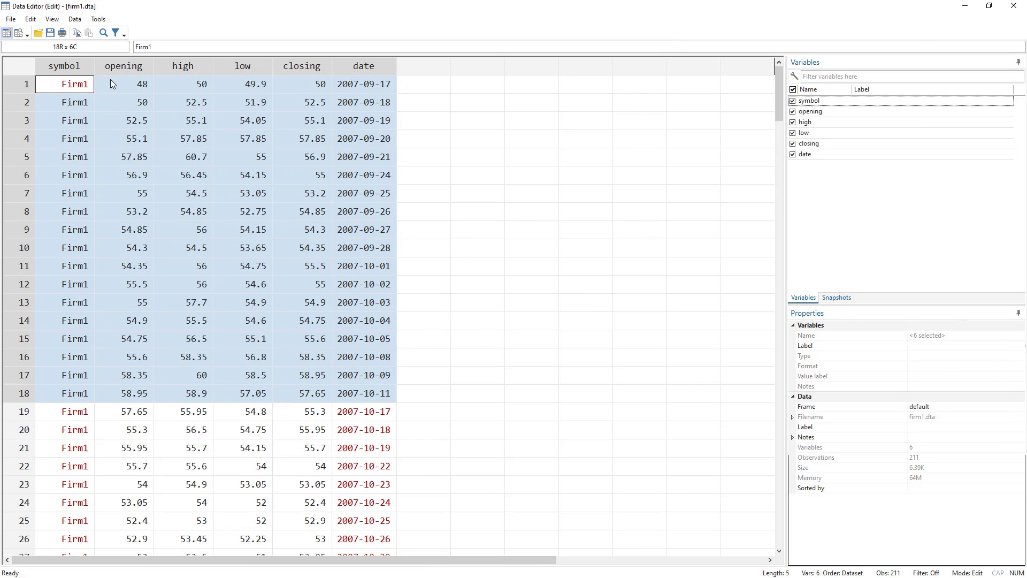
drag(120, 66, 368, 70)
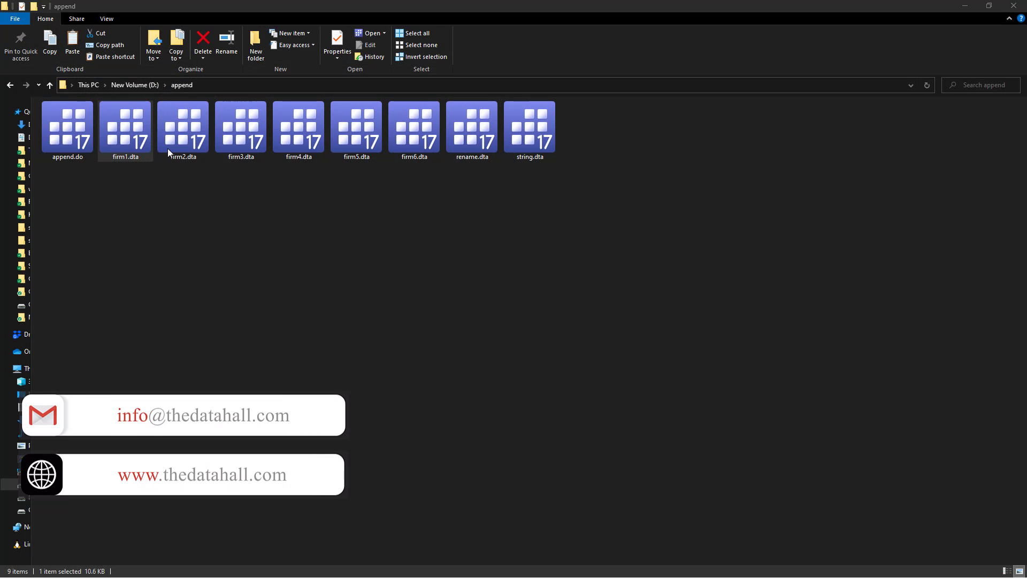
- Open firm2.dta in the Data Editor and examine its variables, its last observation and the empty rows and columns around it
click(170, 147)
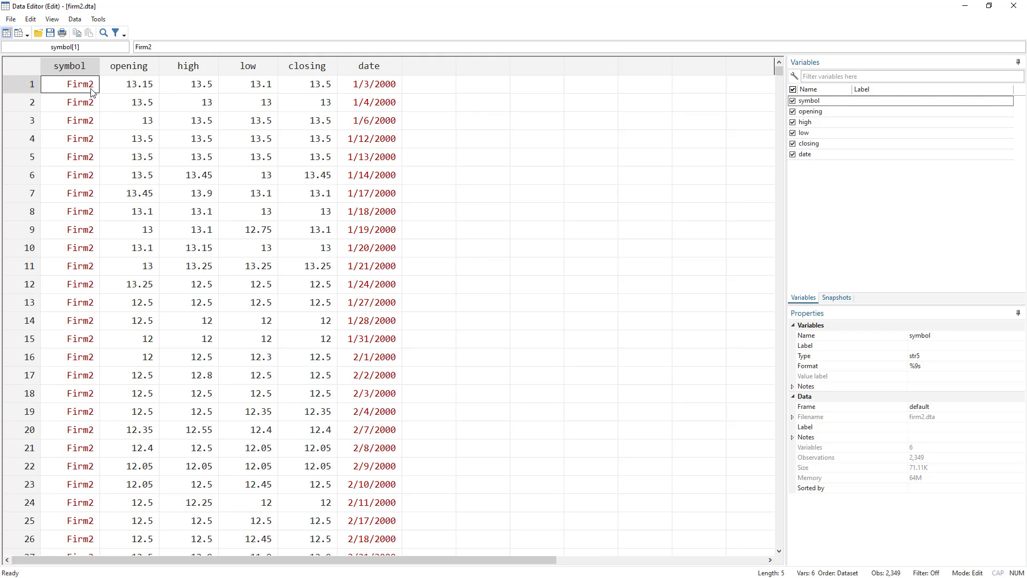
drag(83, 91, 369, 455)
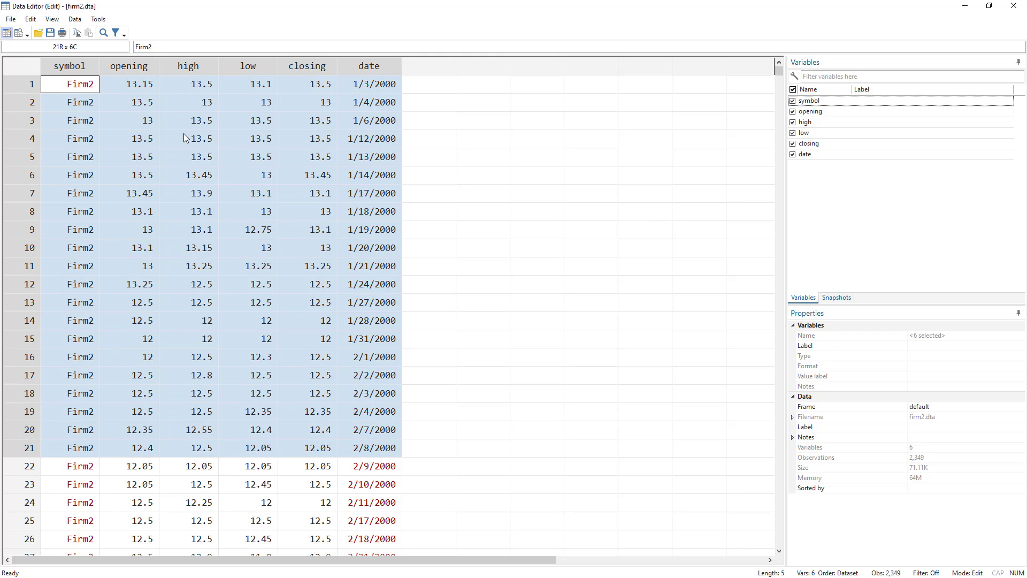
drag(779, 72, 779, 542)
drag(63, 104, 358, 450)
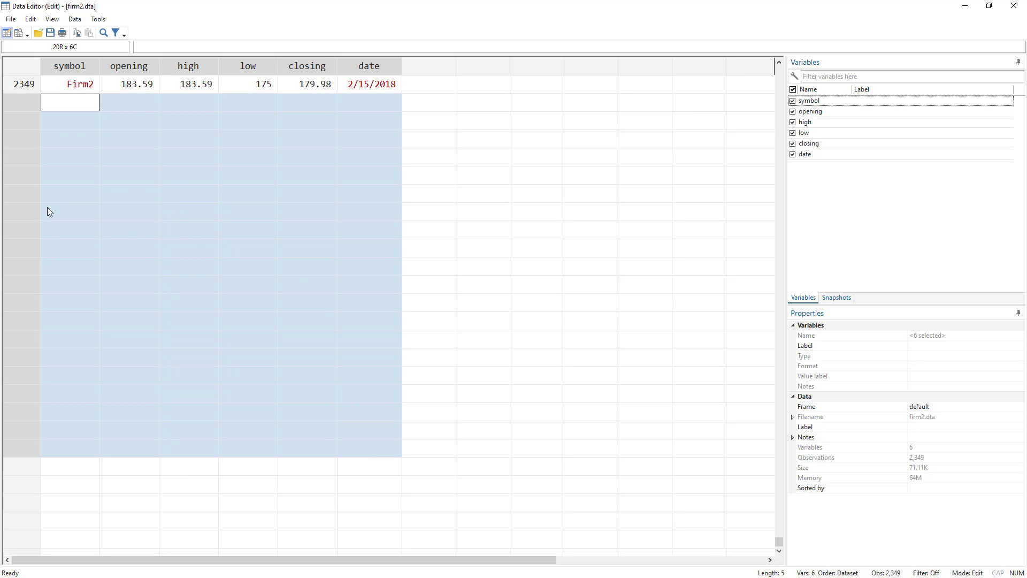
drag(123, 71, 370, 85)
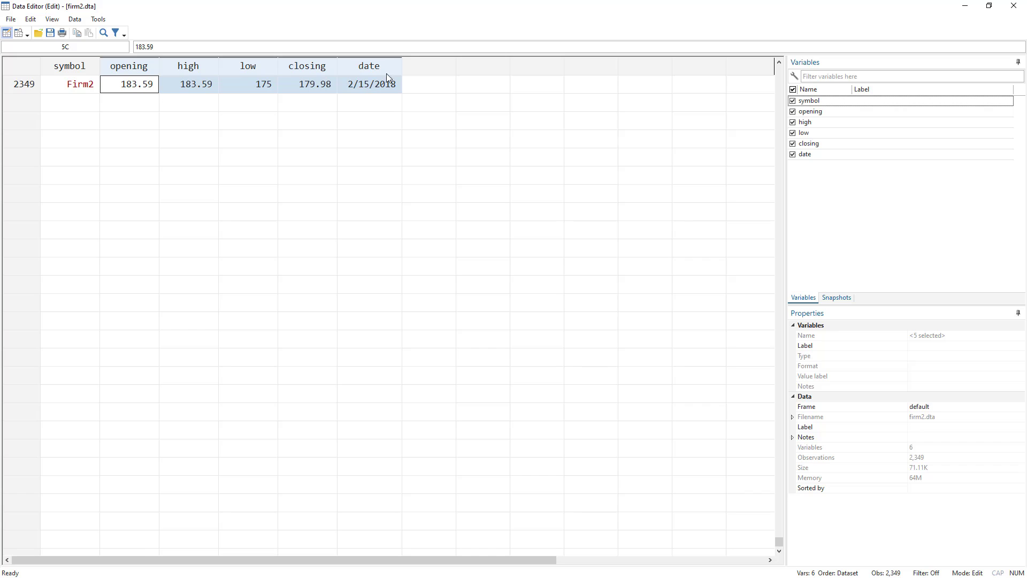
click(431, 65)
drag(467, 71, 697, 75)
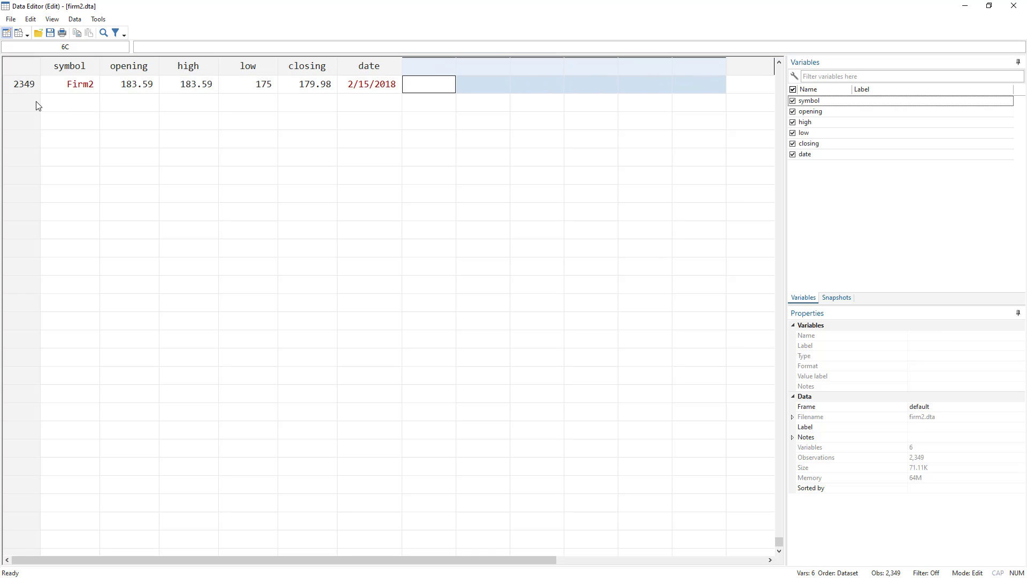
drag(59, 102, 375, 324)
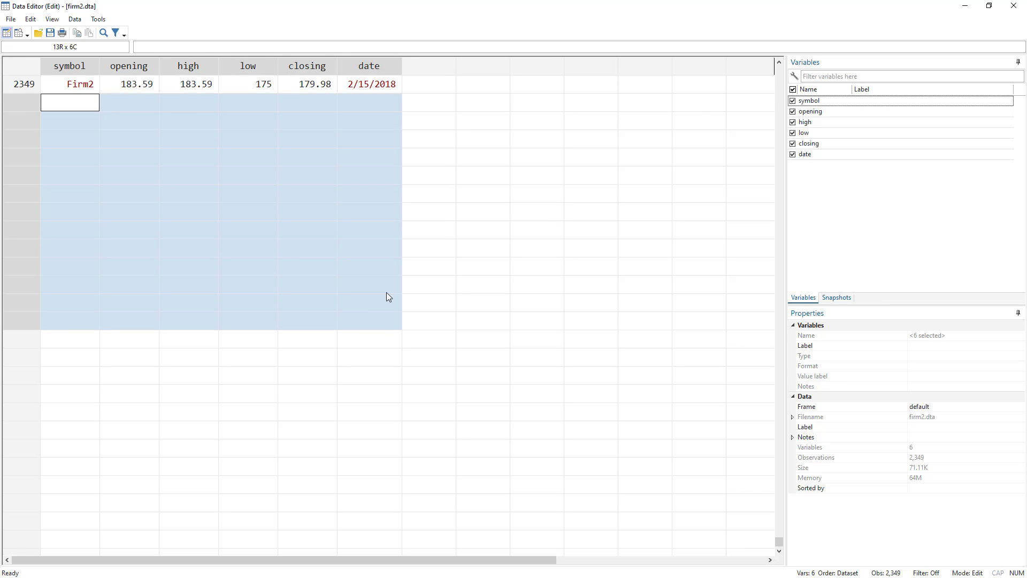
drag(75, 84, 316, 84)
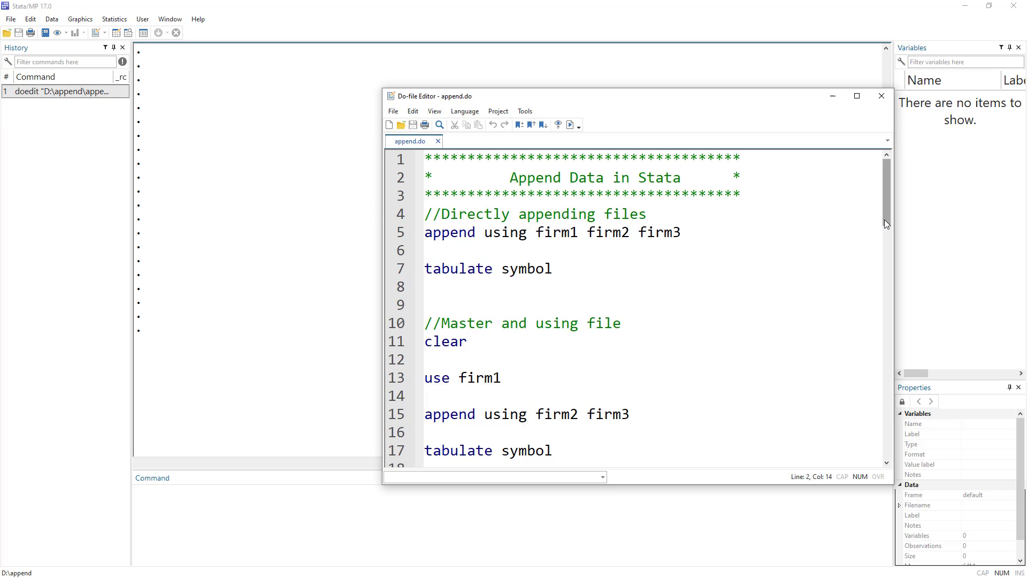
- Return to append.do and review the firm1, firm2 and firm3 file names in the append command on line 5
mouse_move(884, 220)
mouse_down()
mouse_move(897, 432)
mouse_move(892, 219)
mouse_up()
double_click(562, 235)
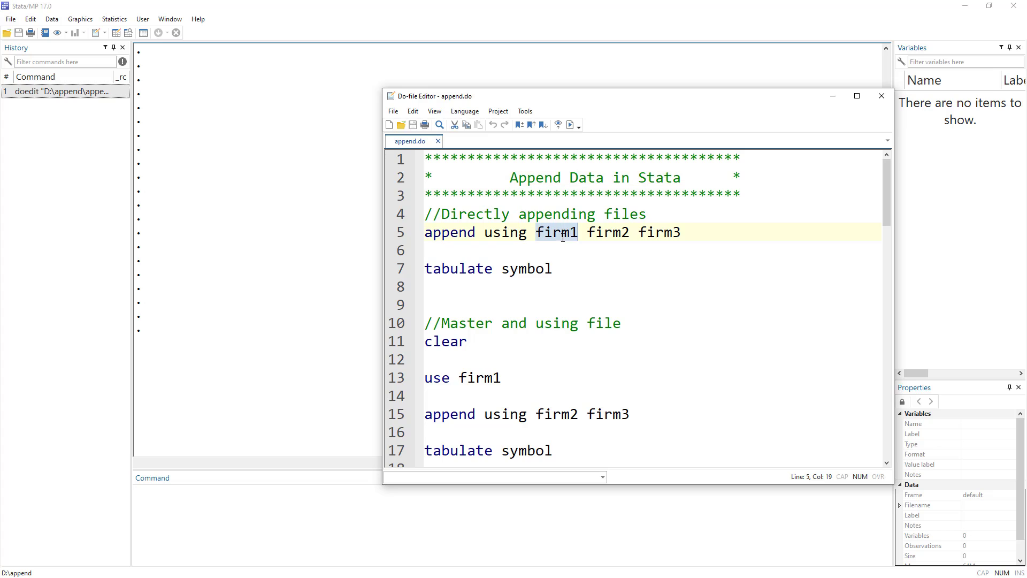
double_click(607, 235)
double_click(666, 239)
drag(696, 235, 539, 236)
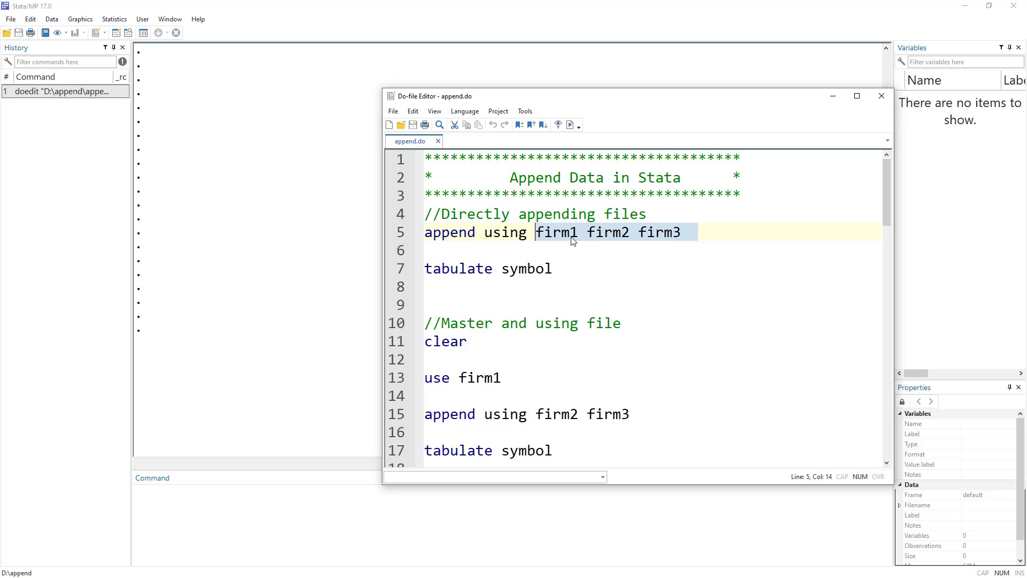
click(542, 235)
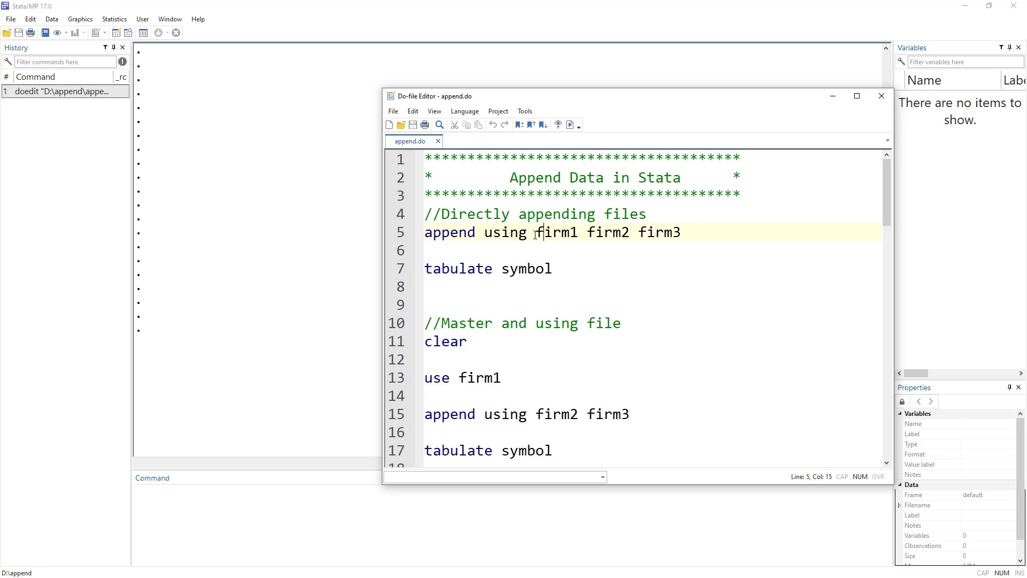
drag(537, 232, 714, 234)
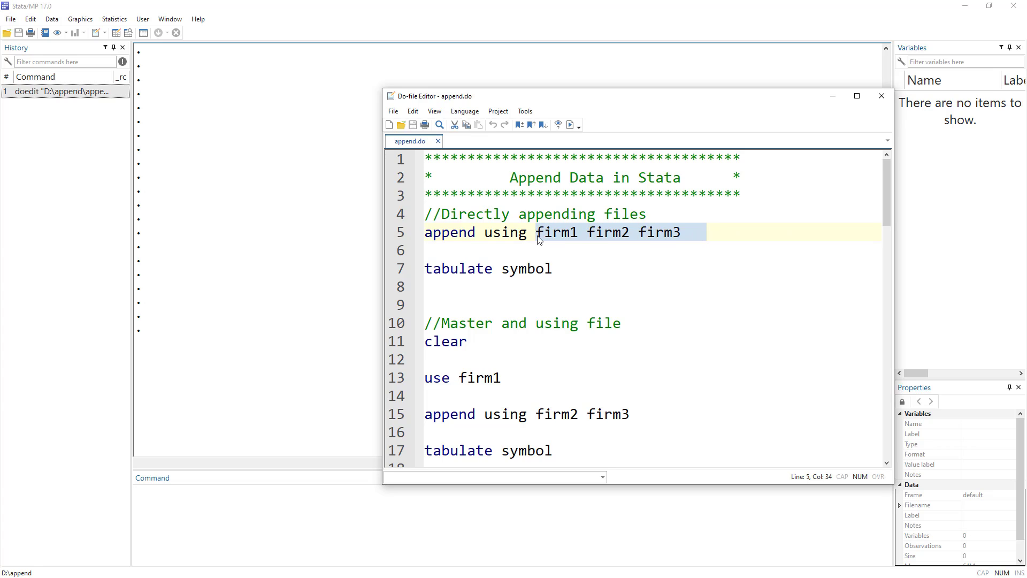
drag(537, 233, 686, 237)
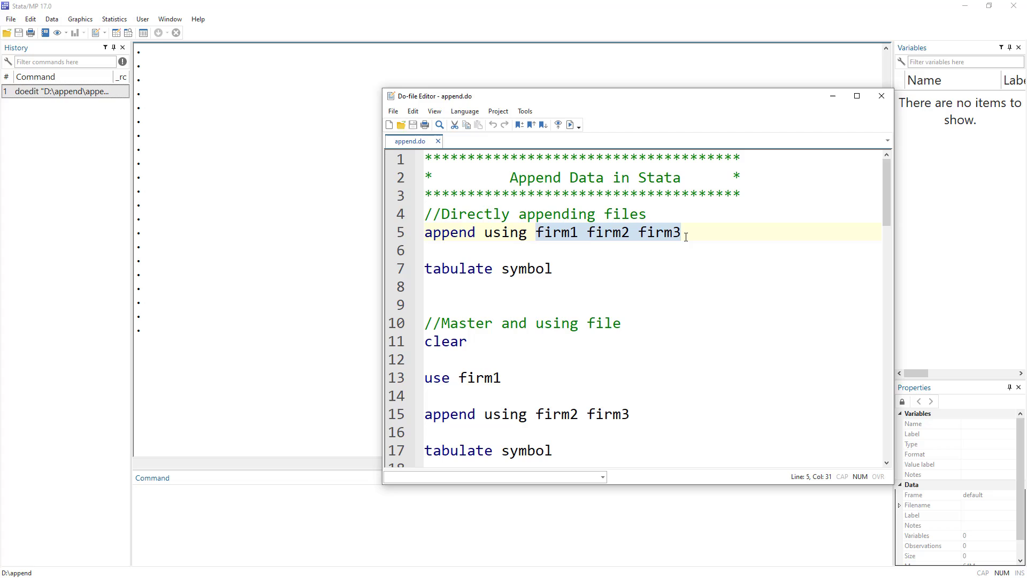
- Add the .dta extension to firm1 in the append command on line 5, and remove it again
double_click(562, 238)
click(613, 233)
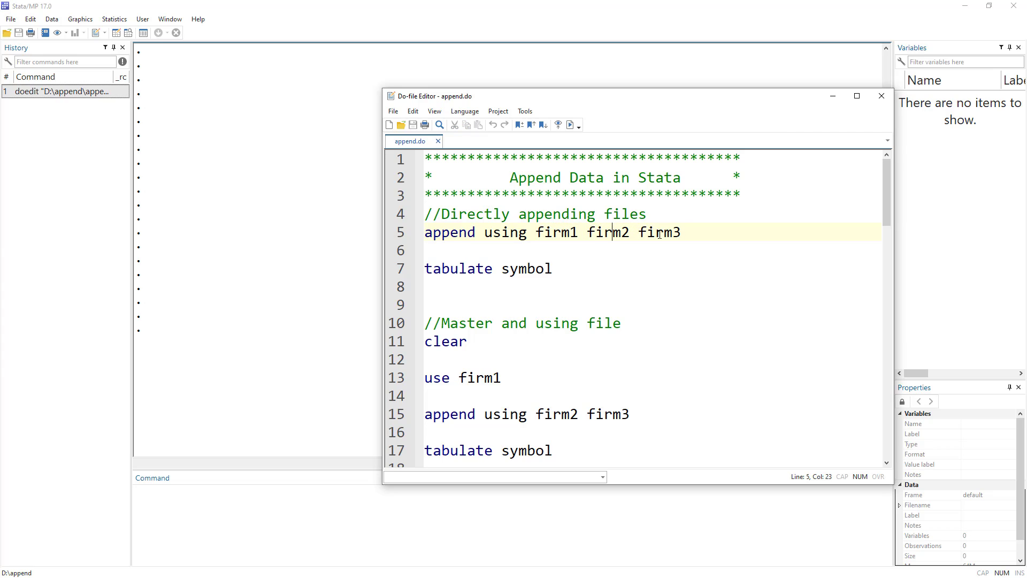
text(.dta)
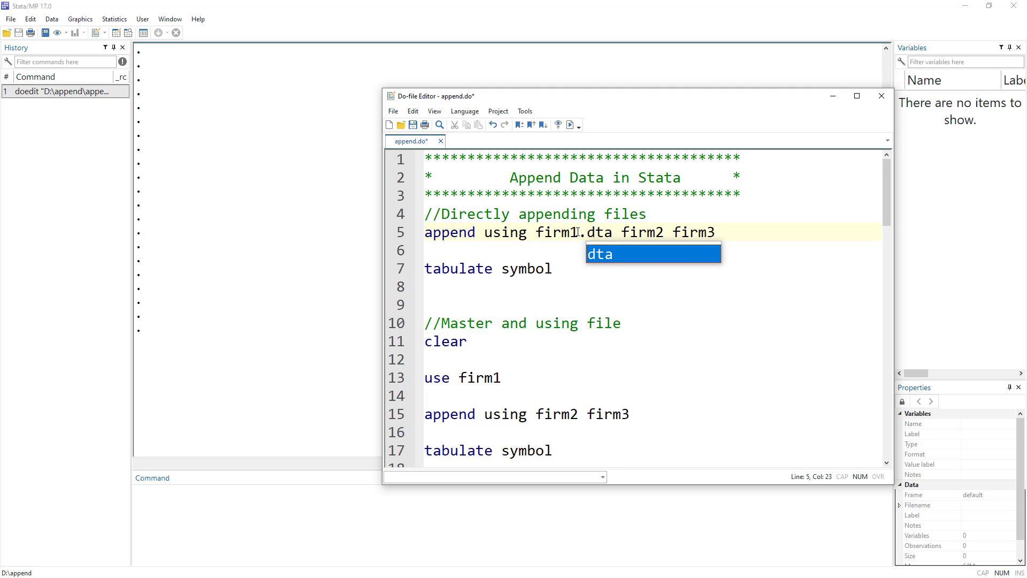
key(Escape)
key(BackSpace)
key(BackSpace)
key(BackSpace)
key(BackSpace)
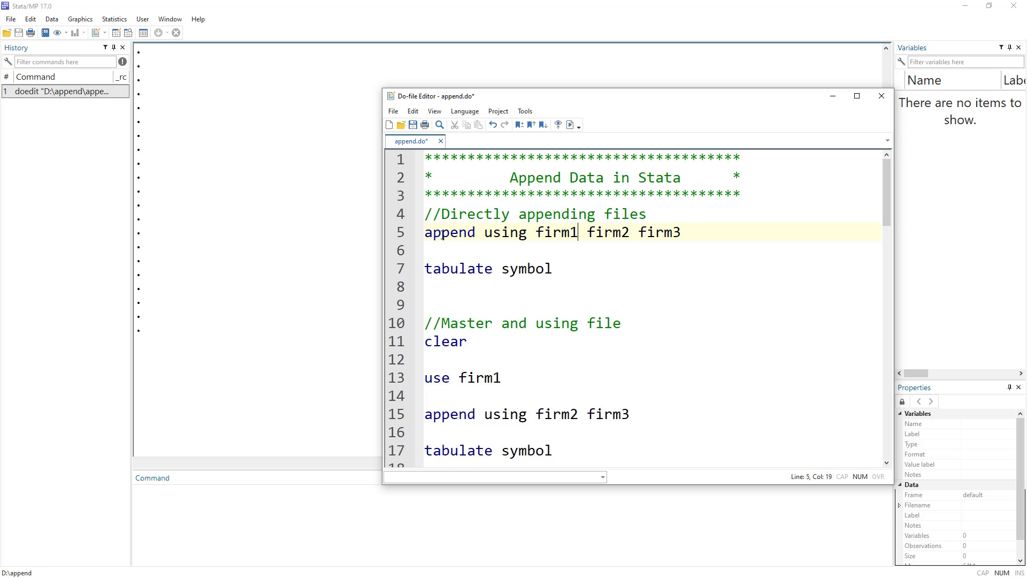
- Run only line 5 of the do-file, append using firm1 firm2 firm3
double_click(442, 235)
drag(484, 231, 709, 230)
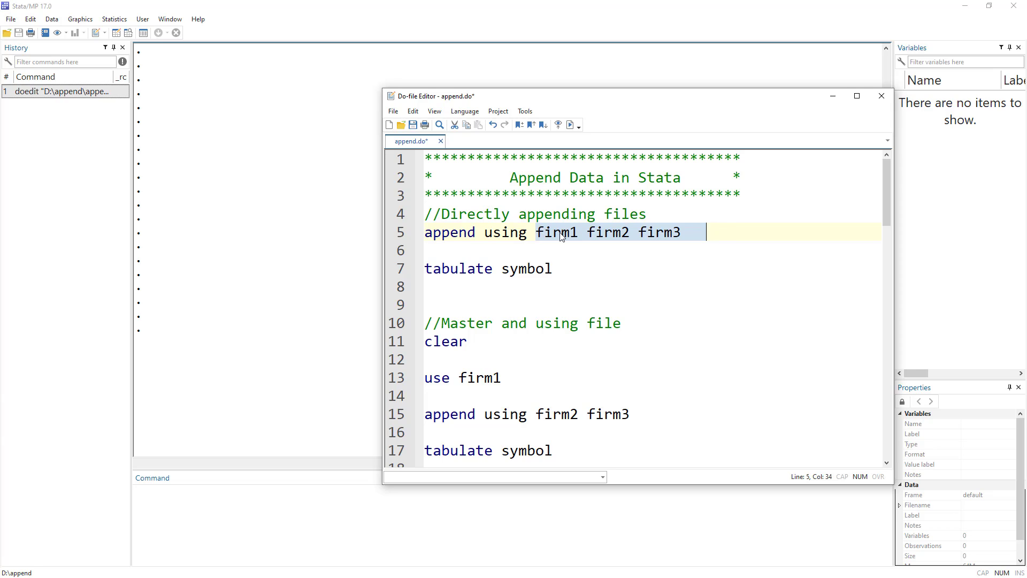
click(394, 232)
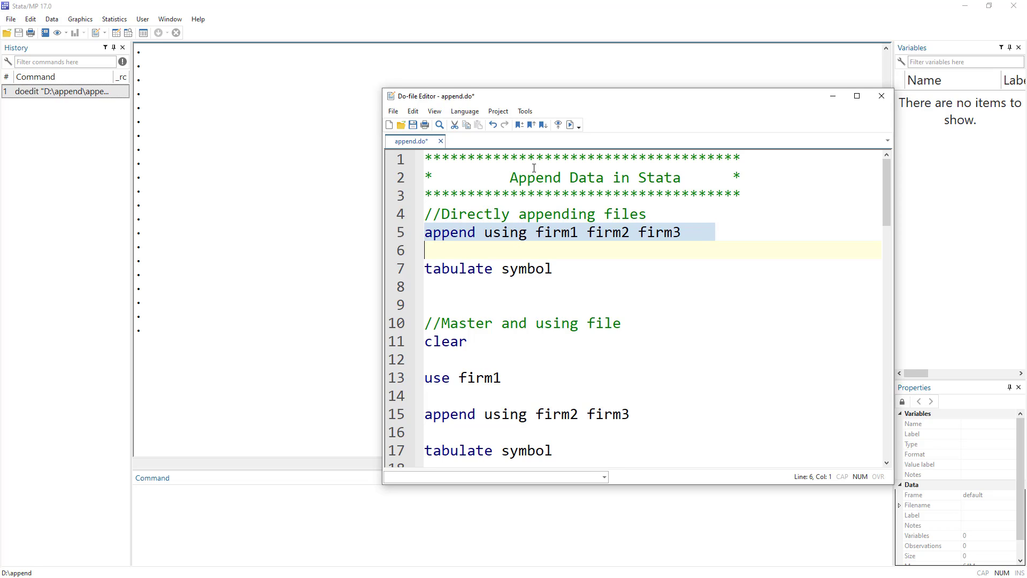
click(578, 122)
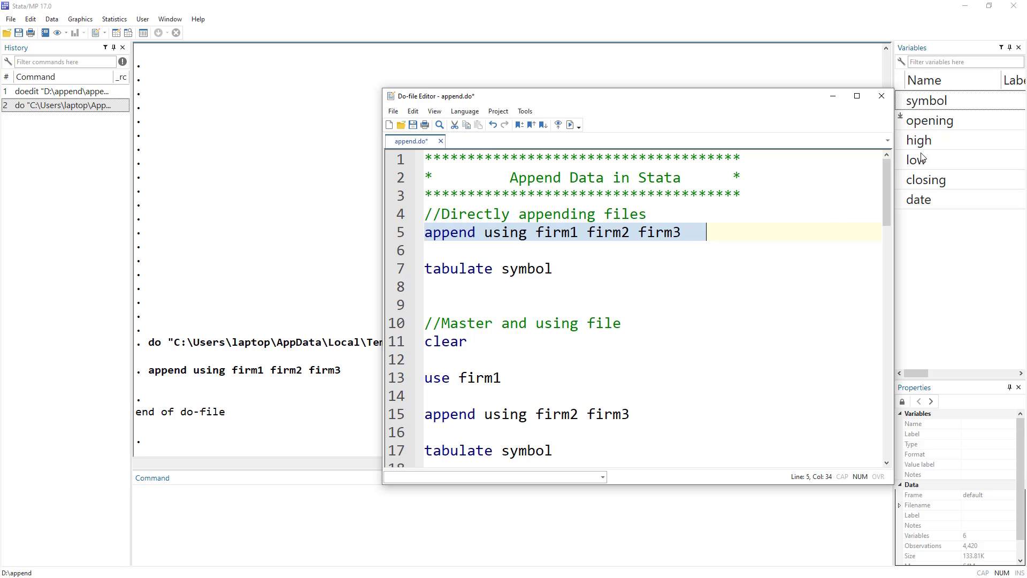
- Open the appended dataset in the Data Editor, examine the Firm1, Firm2 and Firm3 observations, and close the editor
click(118, 31)
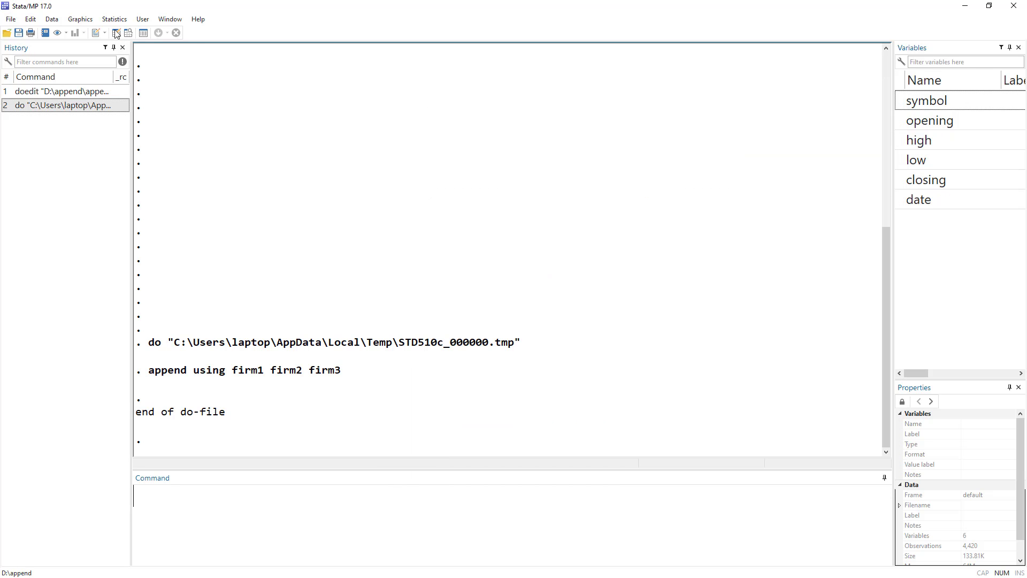
key(ctrl+8)
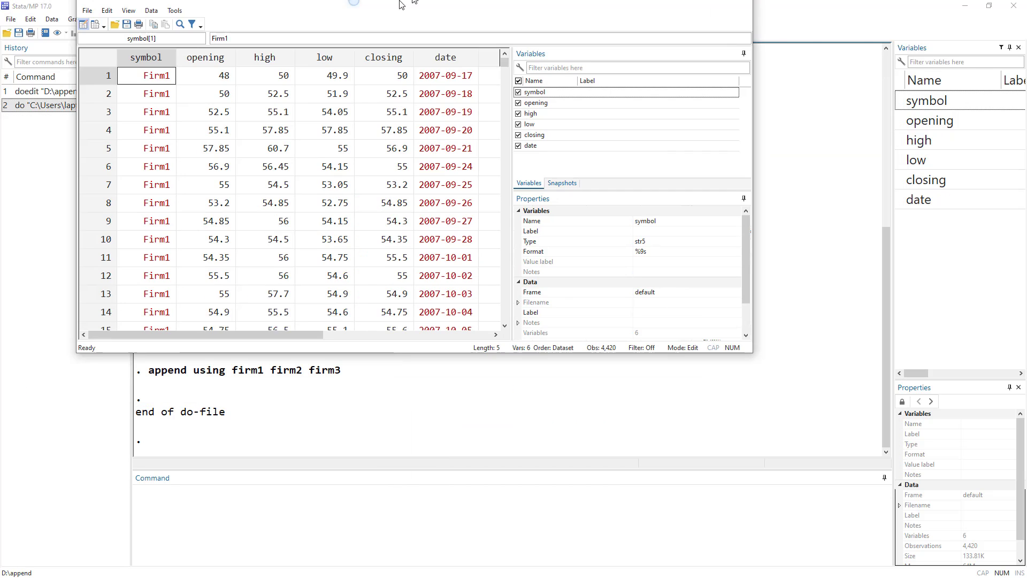
double_click(402, 3)
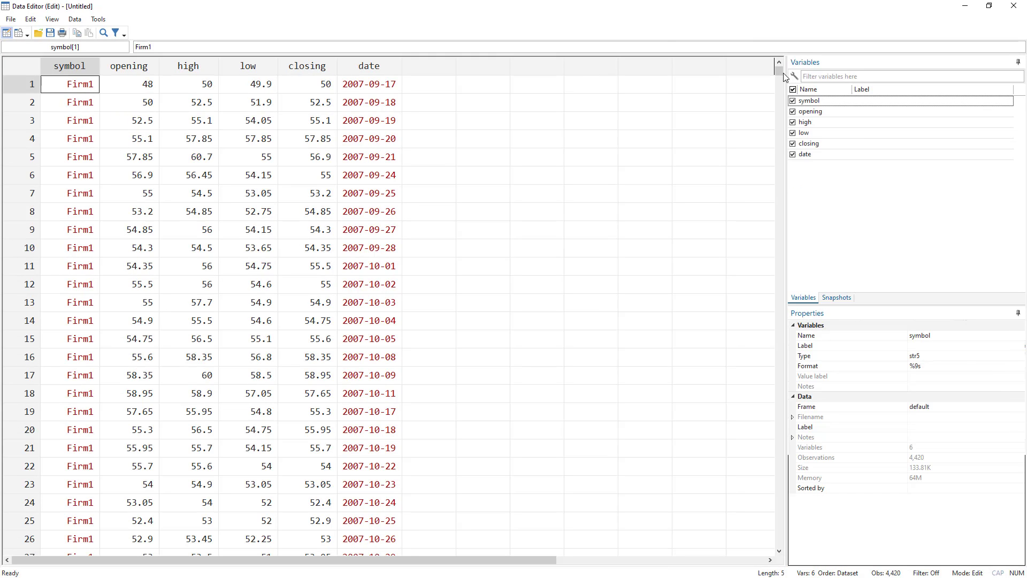
drag(780, 73, 768, 142)
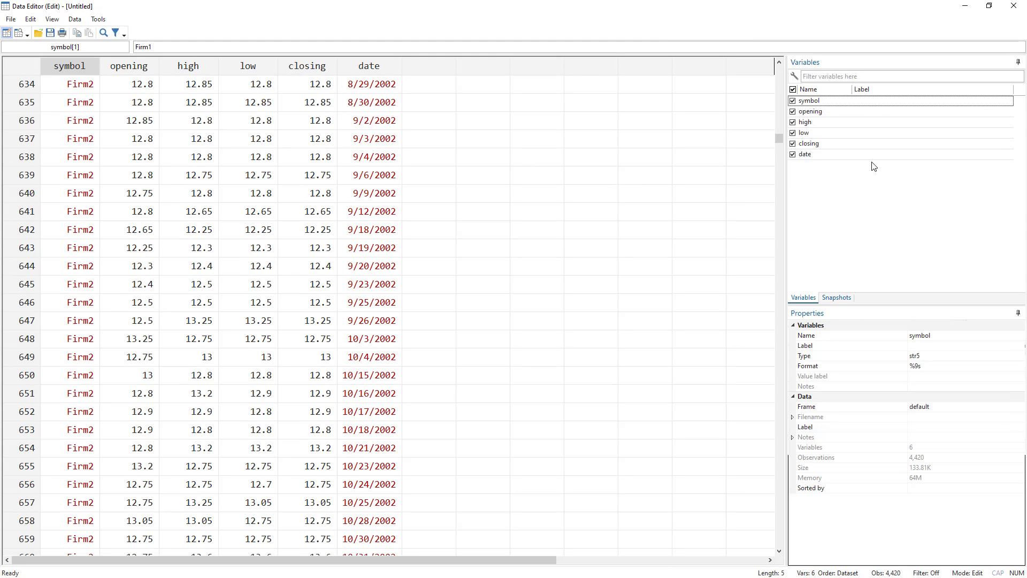
drag(778, 139, 784, 408)
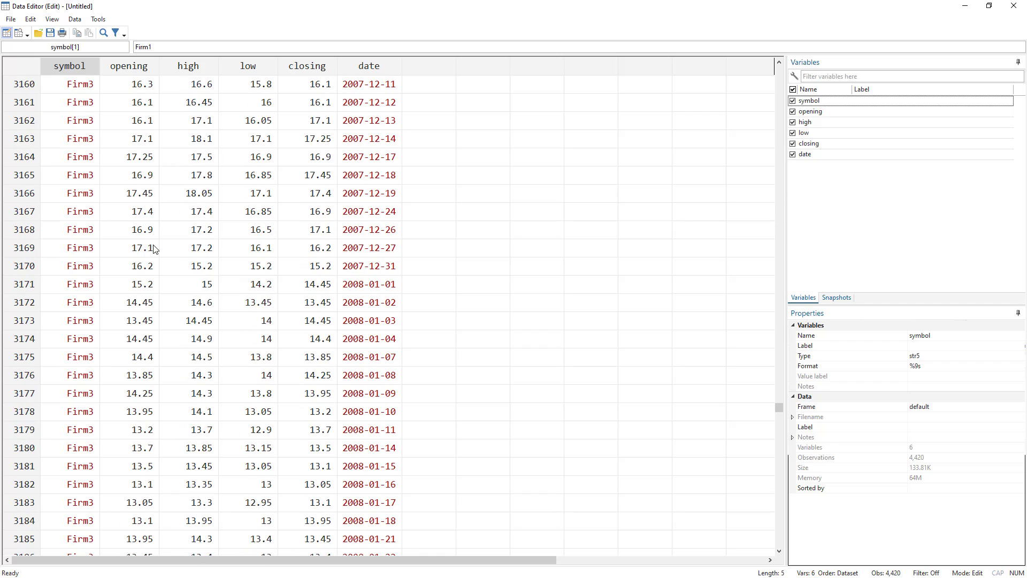
click(1014, 6)
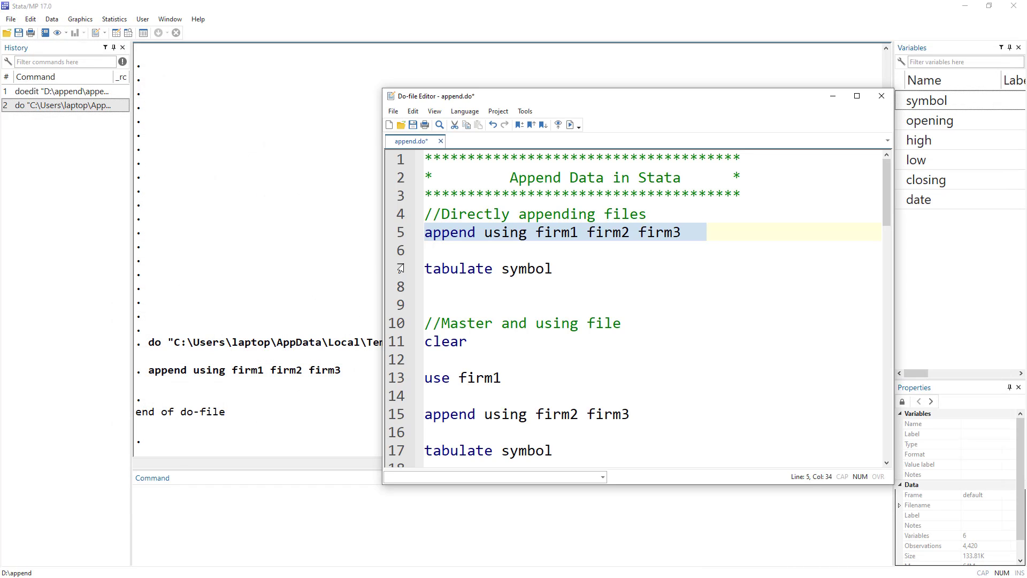
- Run only the tabulate symbol command on line 7 of the do-file
click(400, 268)
click(570, 125)
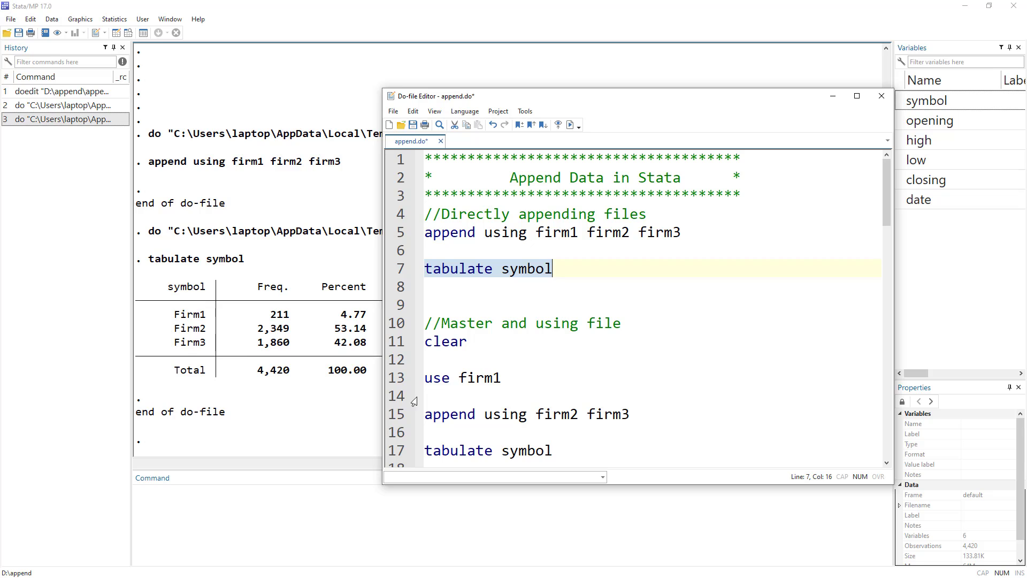
- Clear the data in memory with line 11 of the do-file, and load firm1 by running only line 13
scroll(589, 259, down, 1)
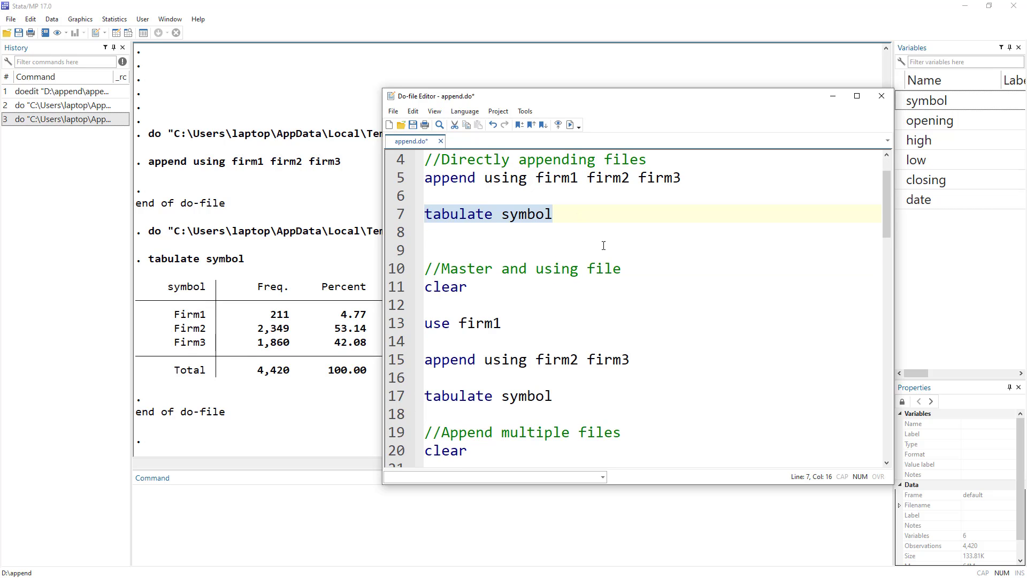
click(428, 194)
click(401, 181)
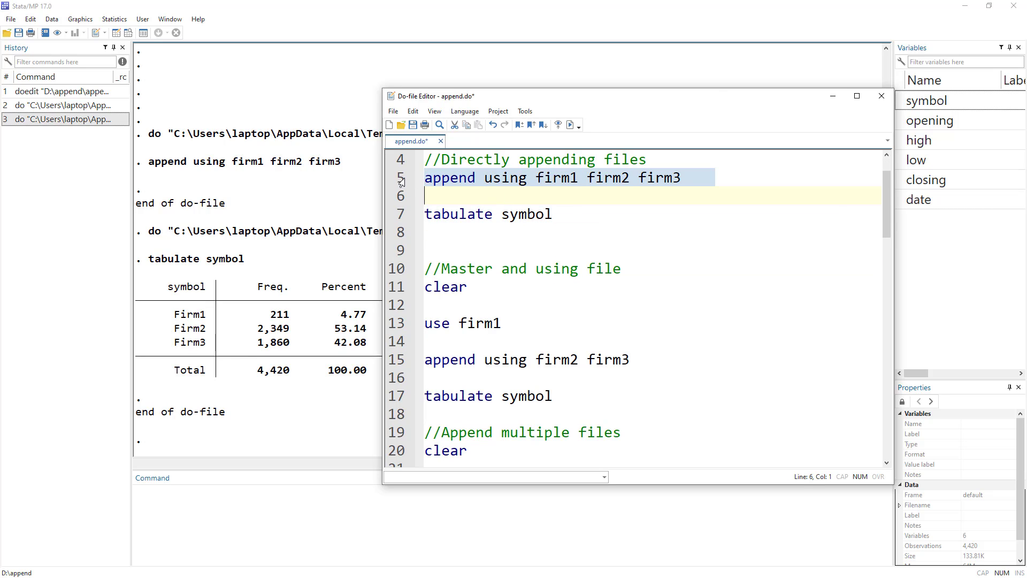
shift+click(409, 234)
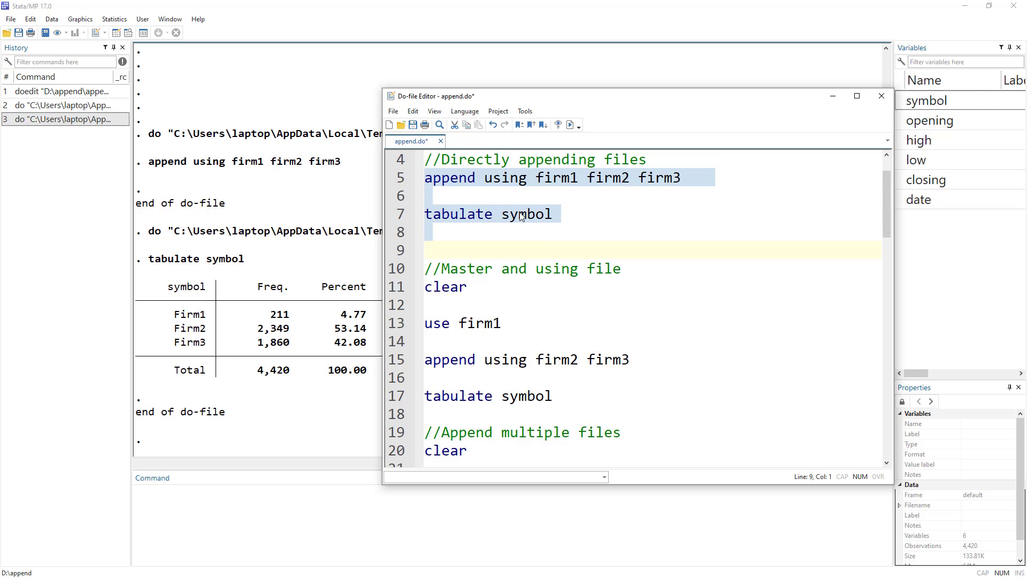
click(399, 289)
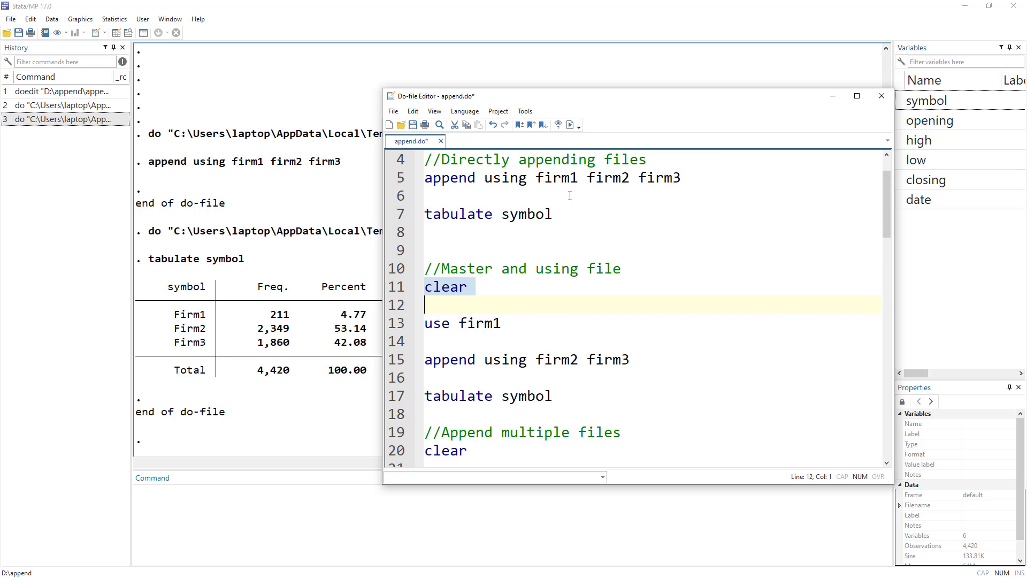
click(570, 125)
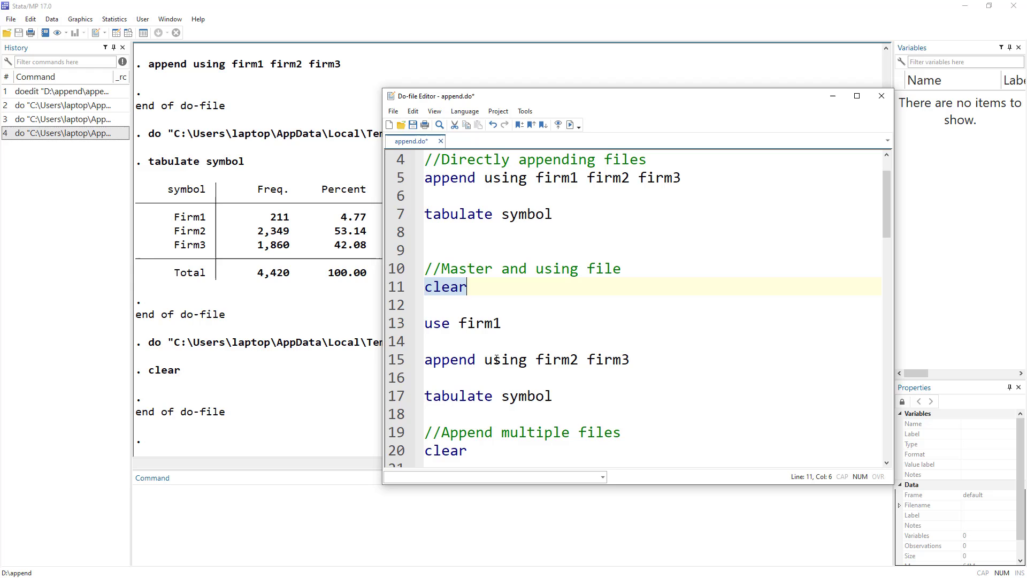
click(404, 325)
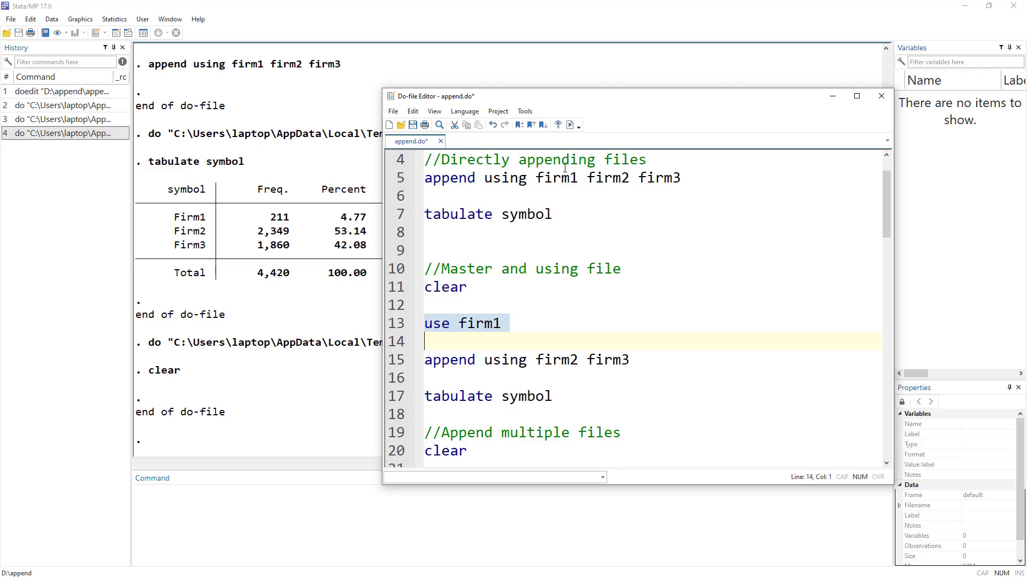
click(570, 125)
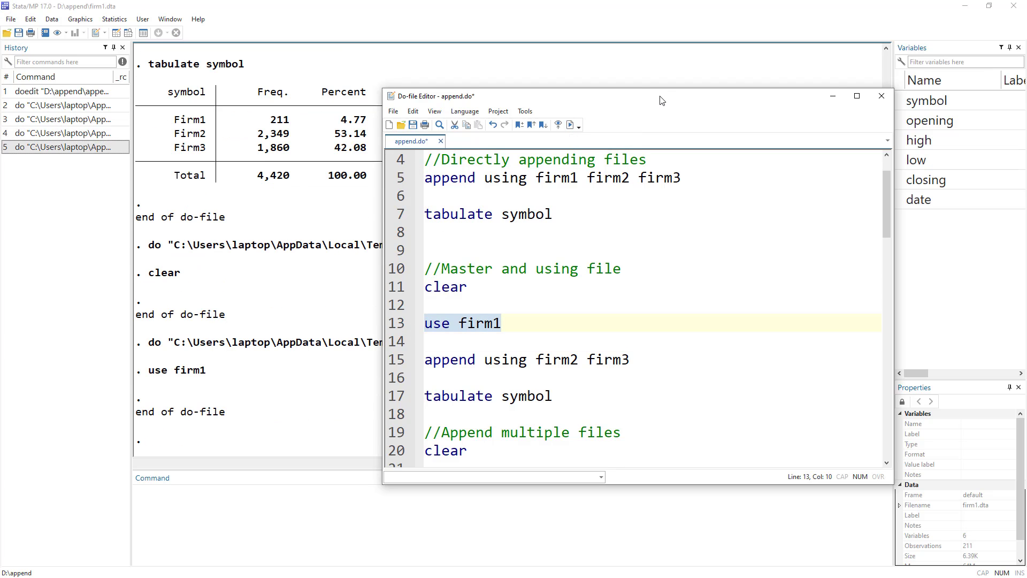
- Examine the master and using file section, comparing use firm1 and append using firm2 firm3 with the direct append on line 5
drag(660, 98, 596, 84)
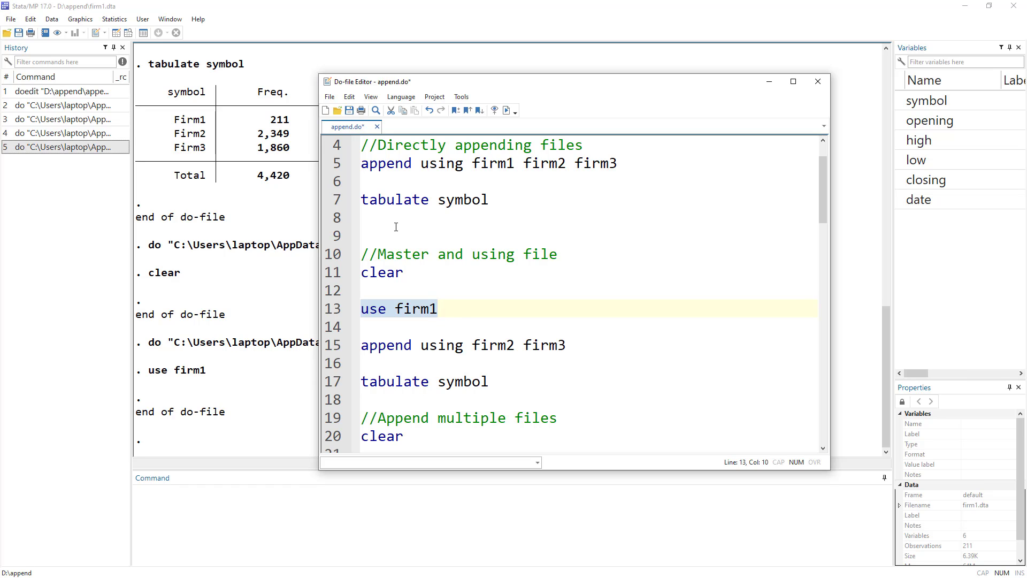
double_click(404, 255)
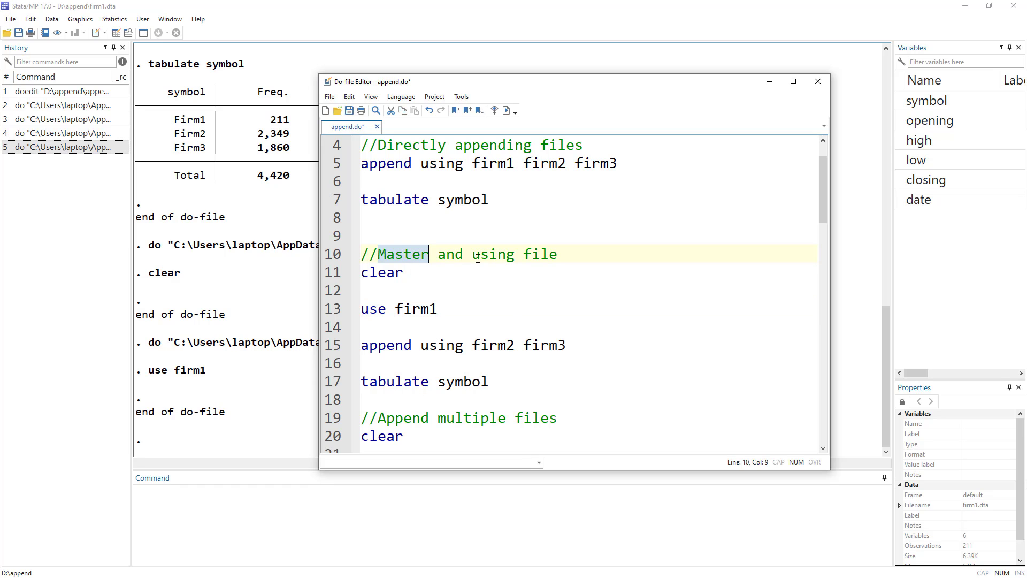
drag(474, 255, 580, 255)
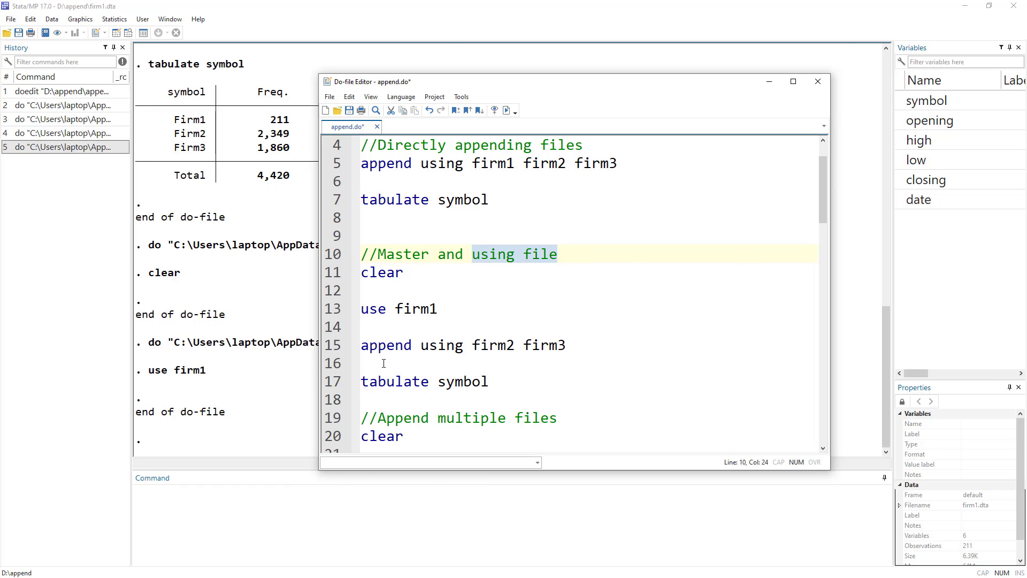
click(411, 310)
double_click(412, 310)
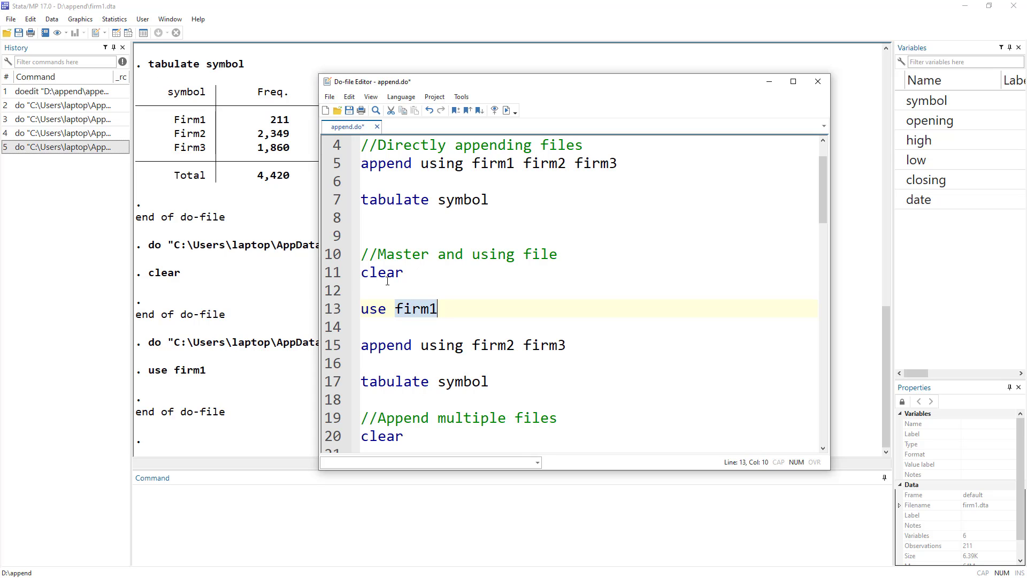
drag(474, 347, 566, 347)
double_click(419, 303)
drag(363, 164, 636, 155)
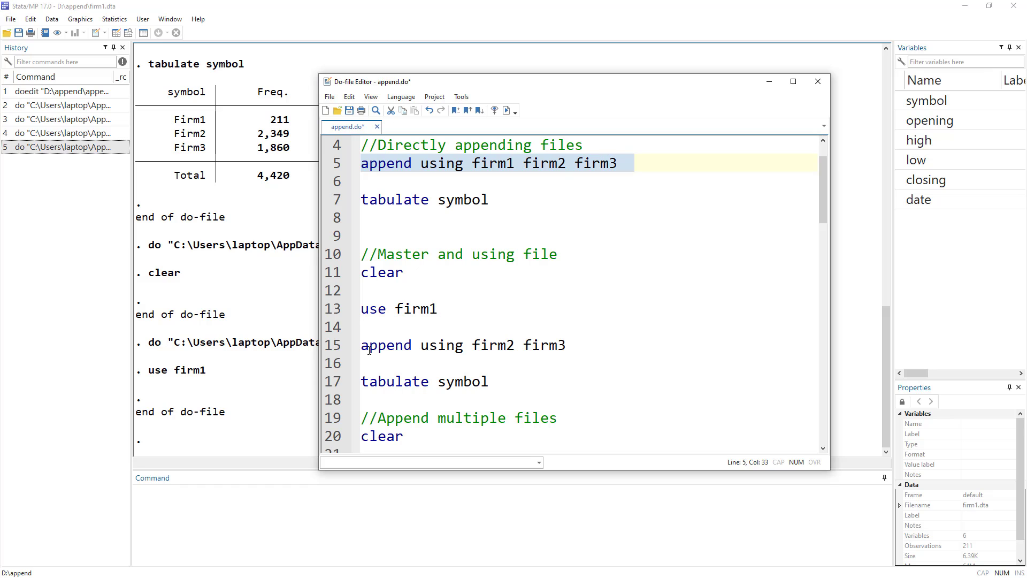
click(335, 311)
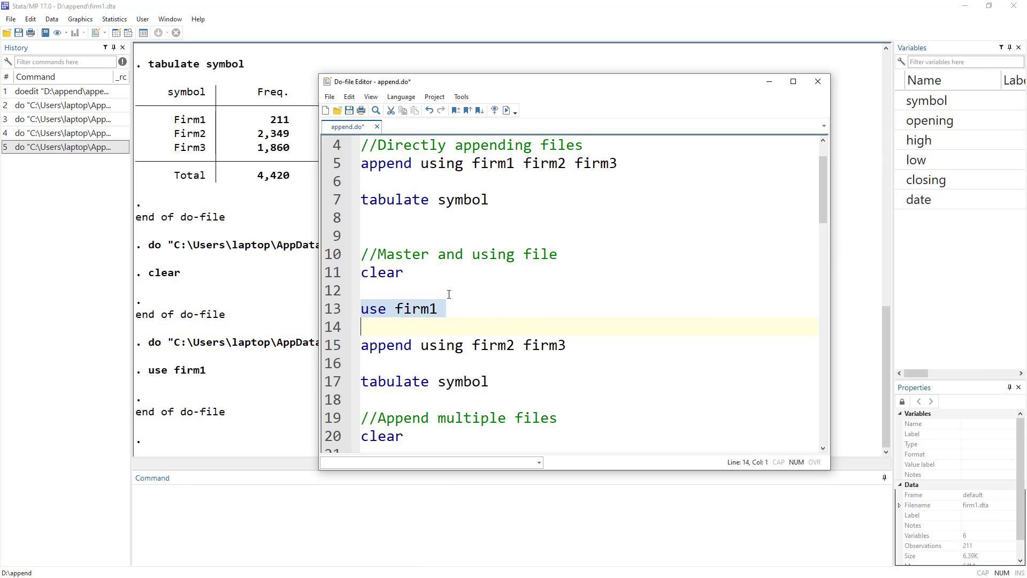
double_click(372, 349)
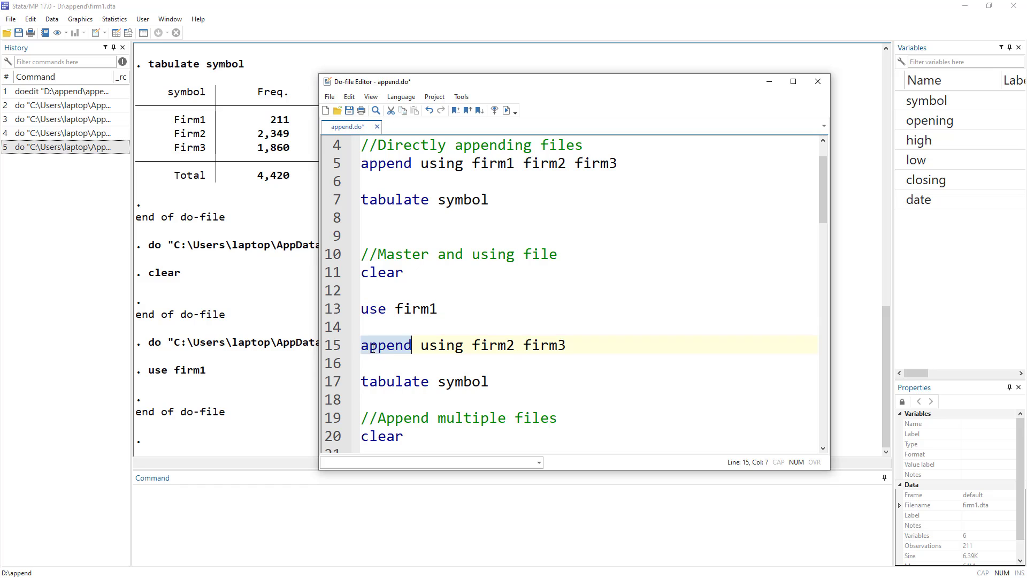
double_click(442, 348)
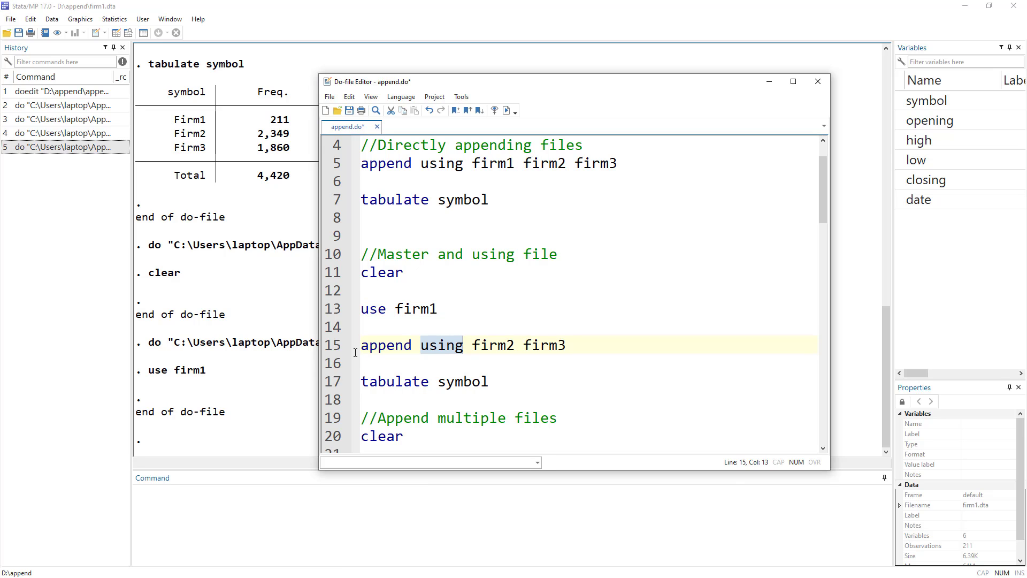
drag(473, 348, 567, 346)
- Run append using firm2 firm3 on line 15 of the do-file, and tabulate symbol on line 17
click(331, 345)
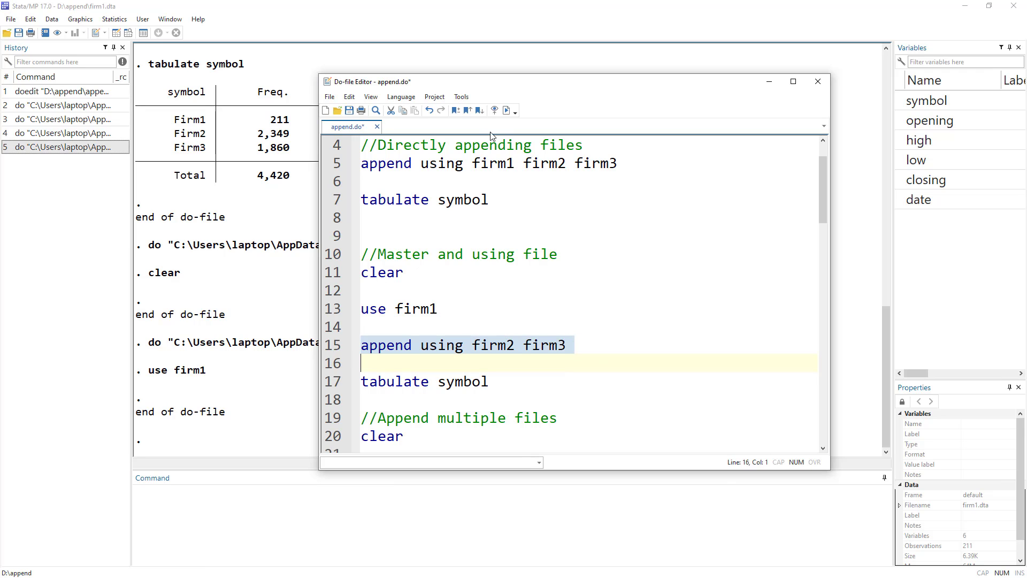
click(506, 110)
click(326, 382)
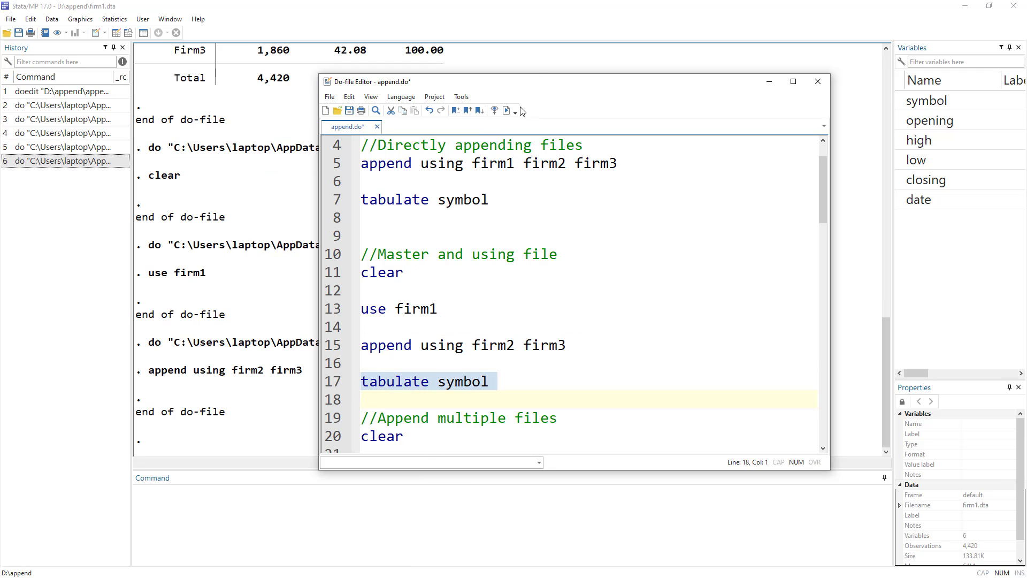
click(507, 110)
- Review the output of the append and tabulate commands, and compare line 5 with lines 15 to 17 of the do-file
click(312, 293)
scroll(312, 291, up, 8)
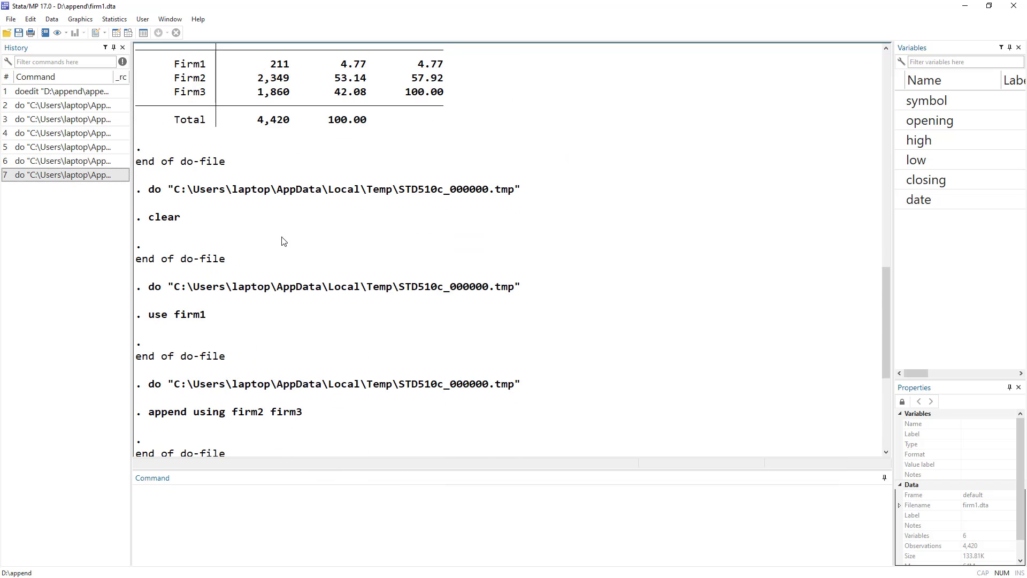
scroll(282, 298, down, 5)
scroll(289, 340, down, 3)
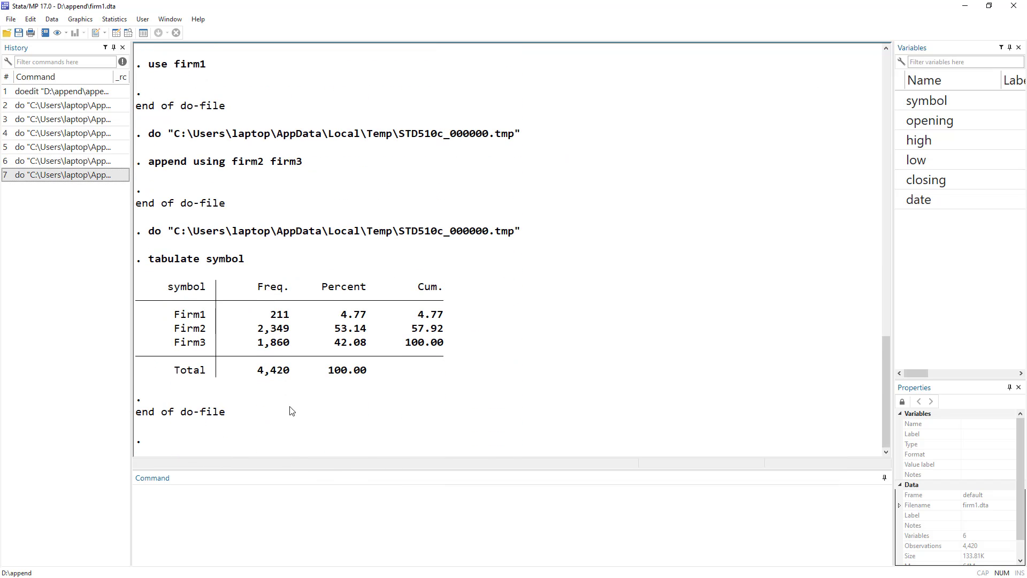
key(alt+Tab)
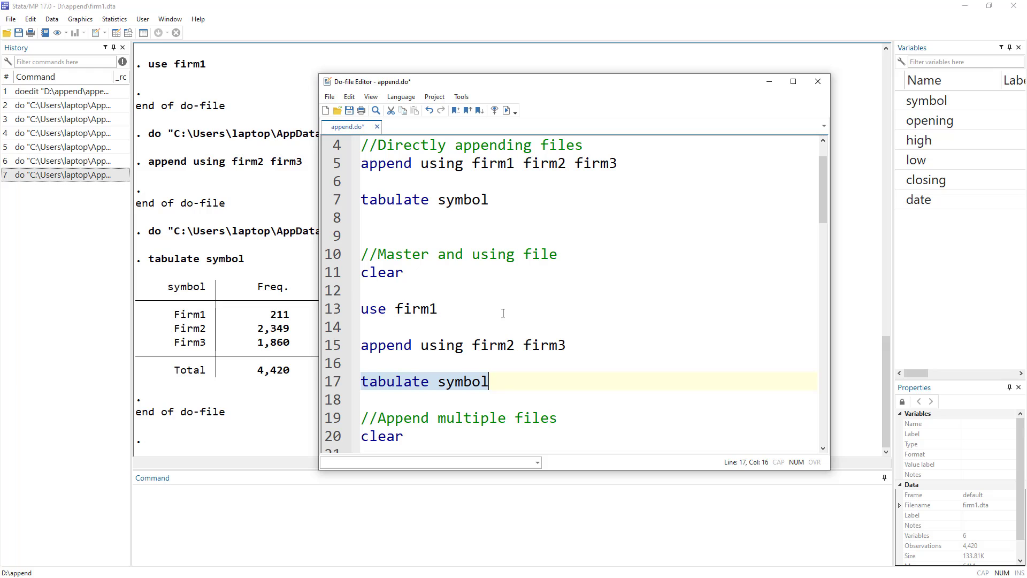
scroll(448, 209, up, 1)
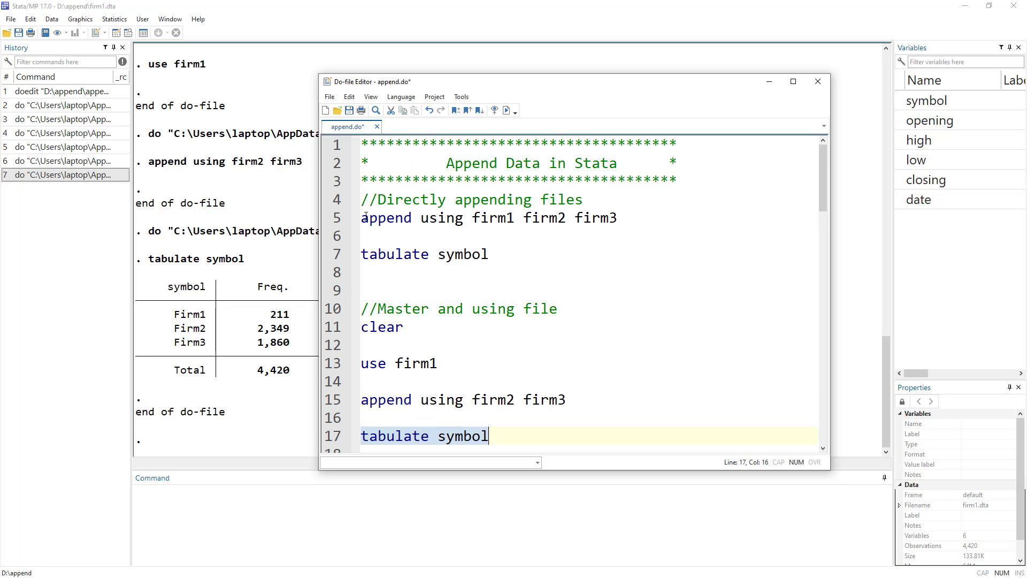
drag(361, 218, 701, 213)
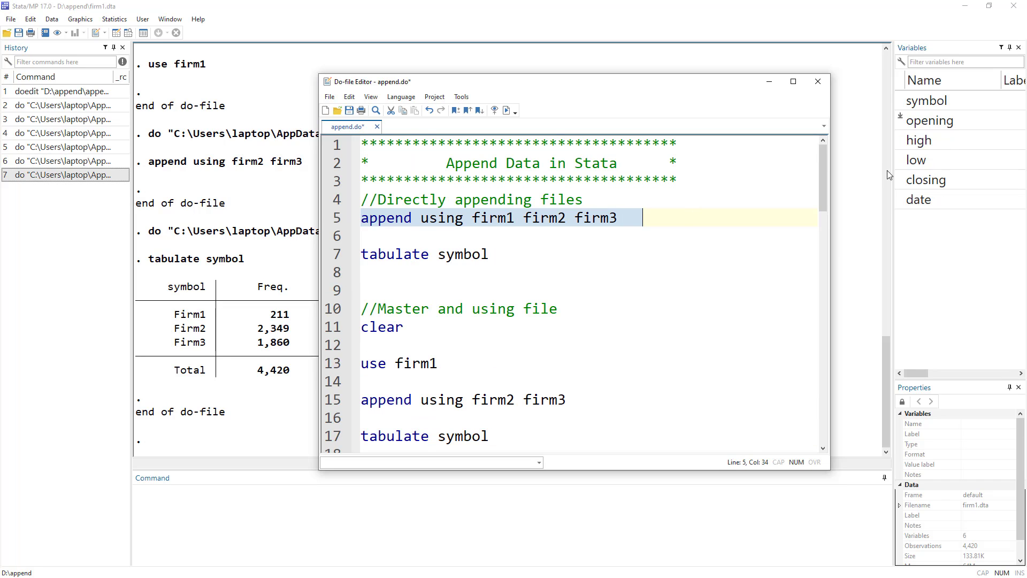
scroll(408, 275, down, 2)
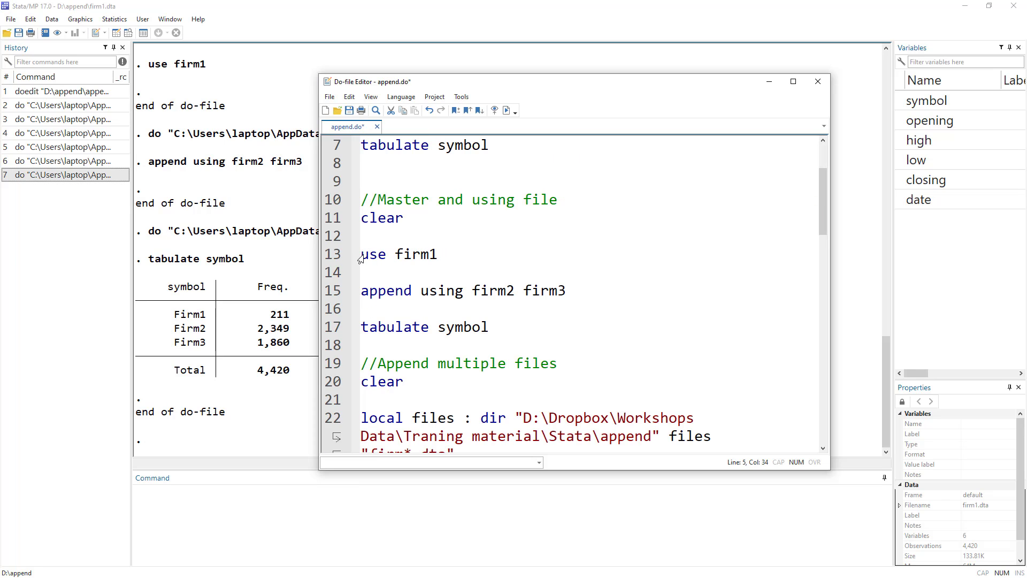
drag(490, 327, 361, 291)
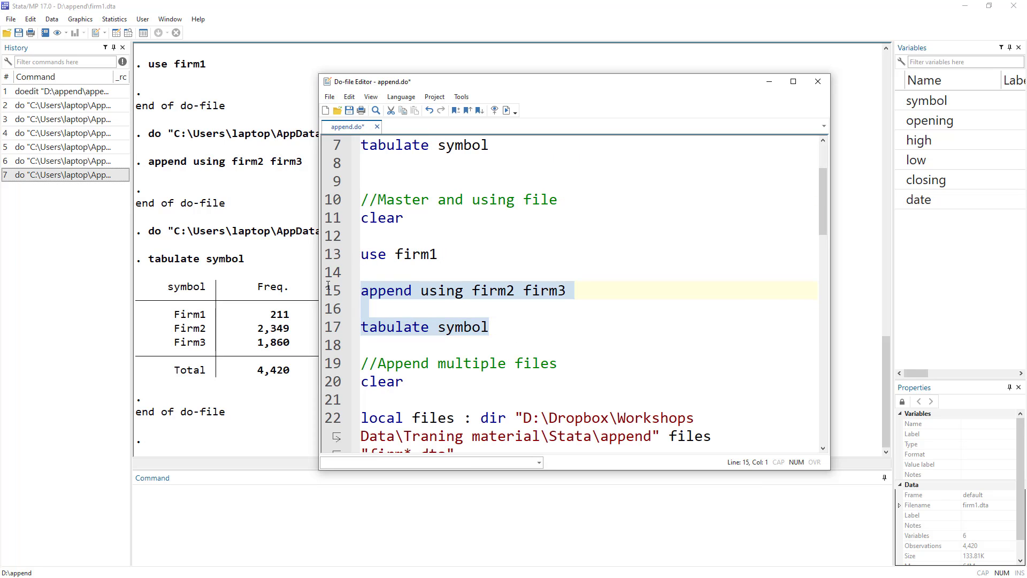
- Run only the clear command on line 20, under the Append multiple files comment
scroll(492, 312, down, 2)
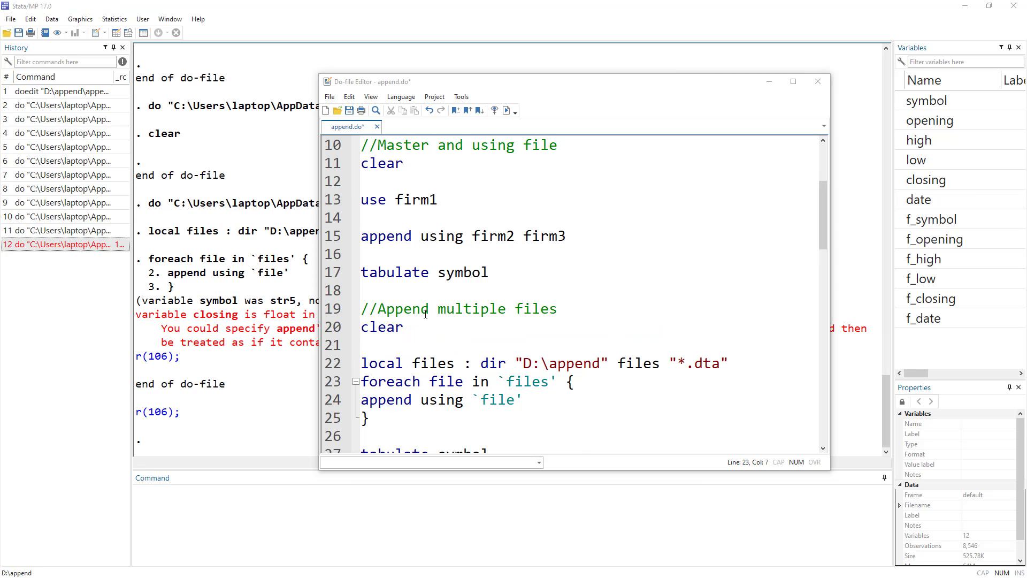
drag(567, 308, 378, 309)
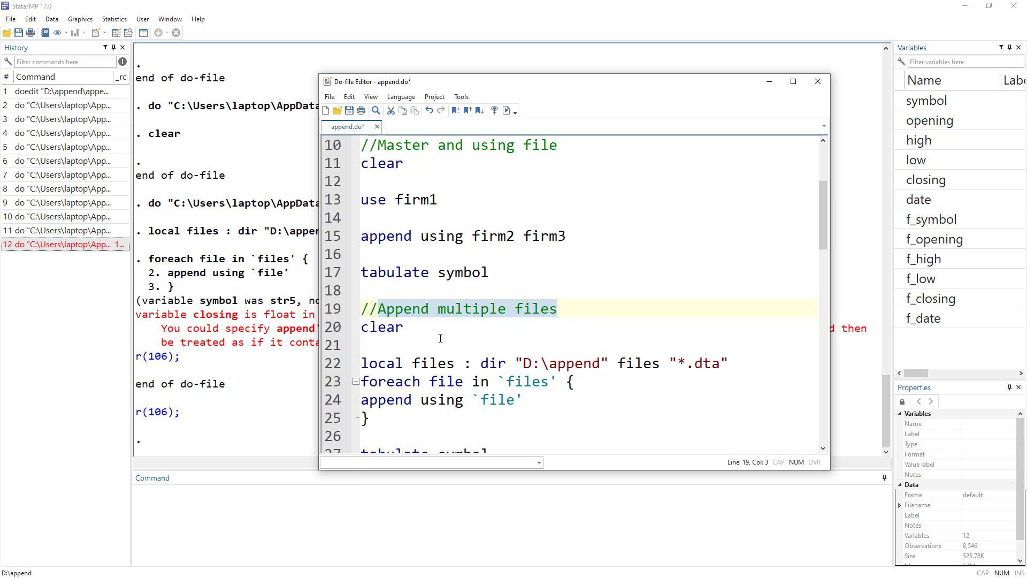
double_click(373, 332)
click(506, 110)
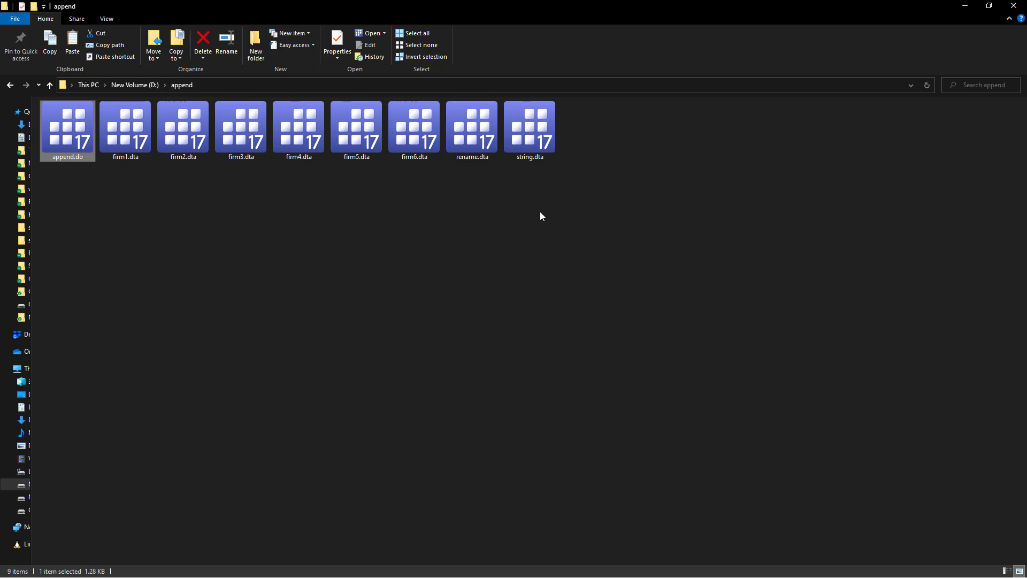
- Examine the .dta files in the D:\append folder in File Explorer, marking firm1 to firm6, and return to the do-file in Stata
drag(123, 184, 650, 125)
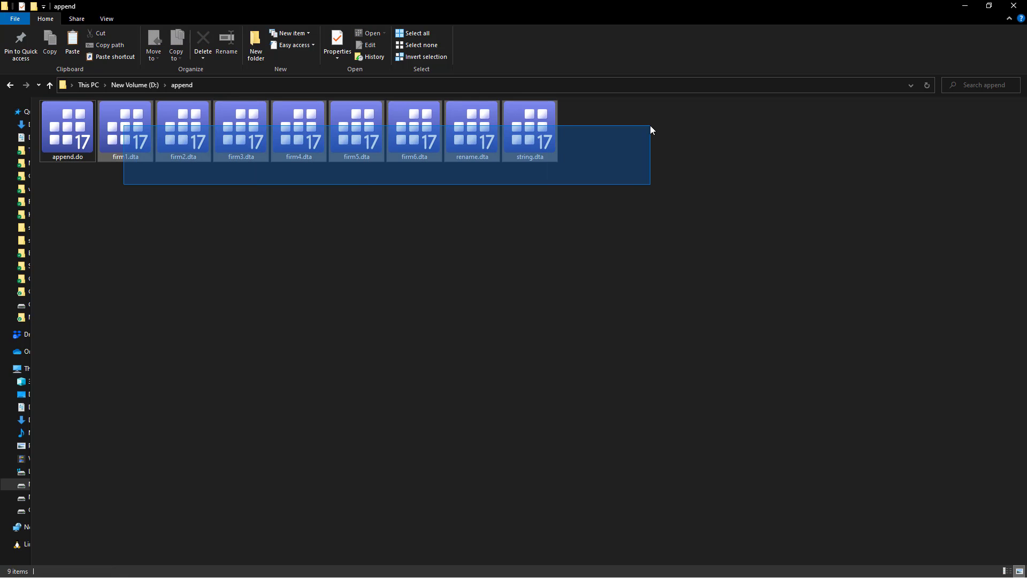
click(129, 157)
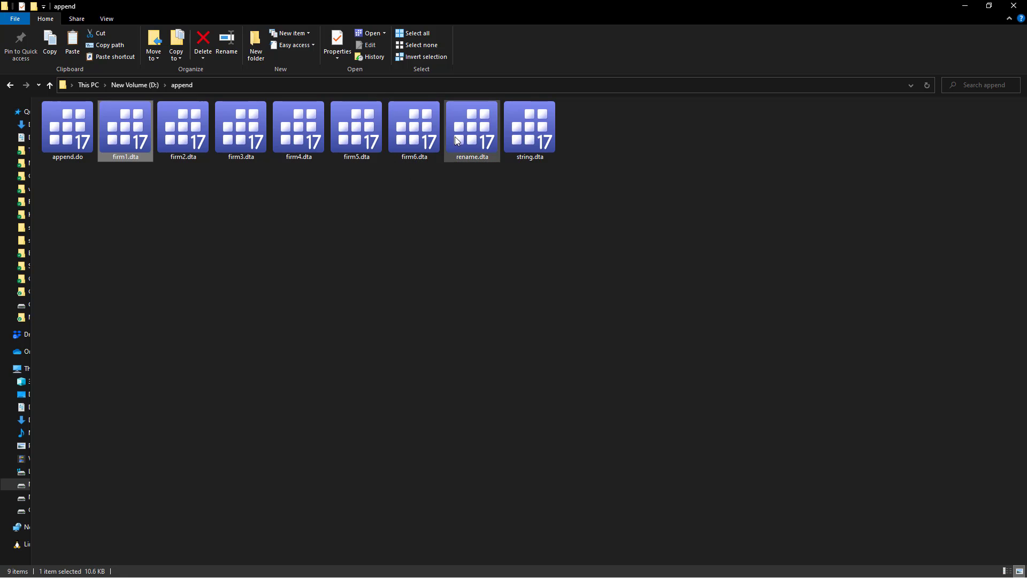
click(471, 138)
click(535, 144)
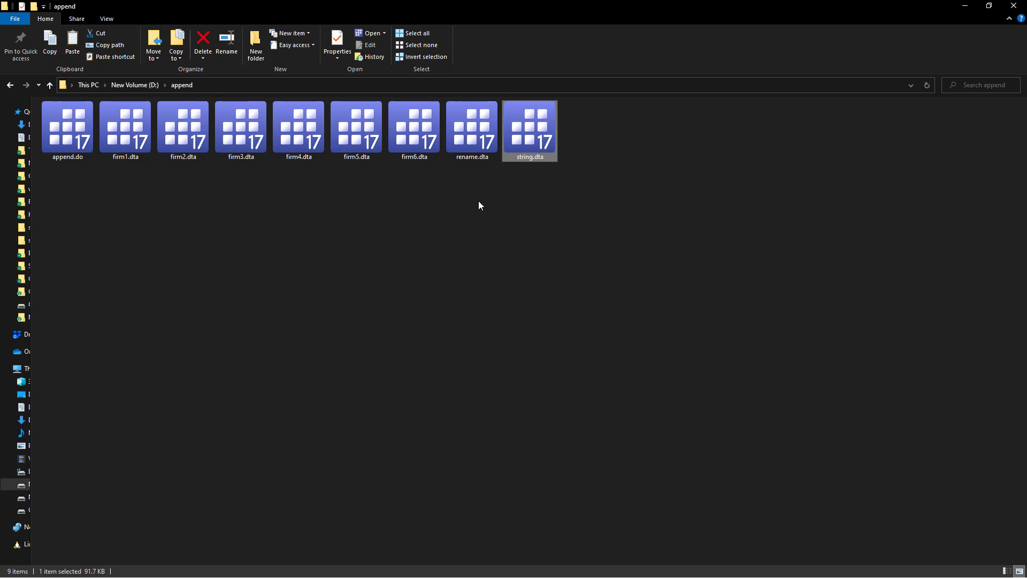
drag(116, 195, 414, 123)
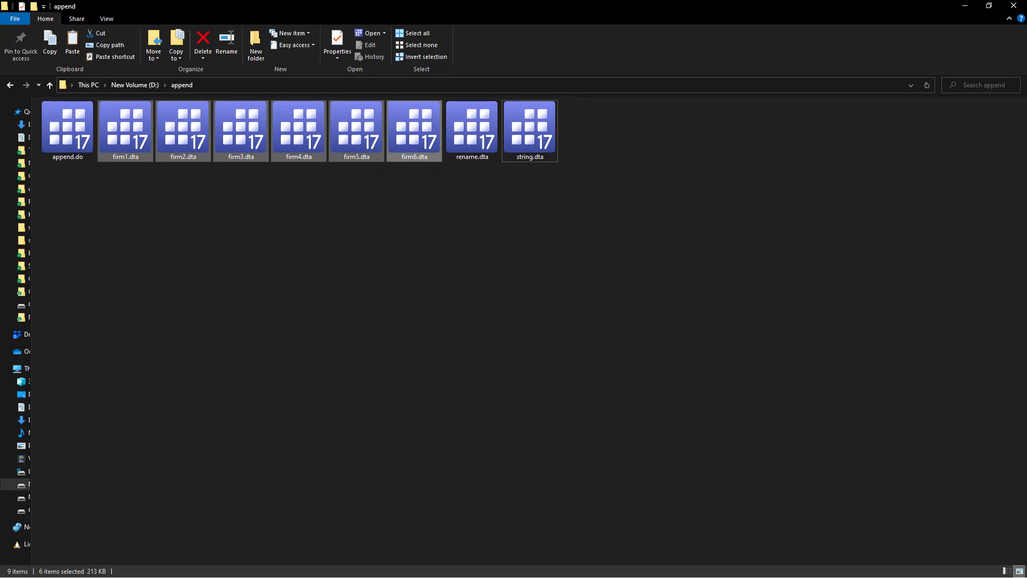
key(alt+Tab)
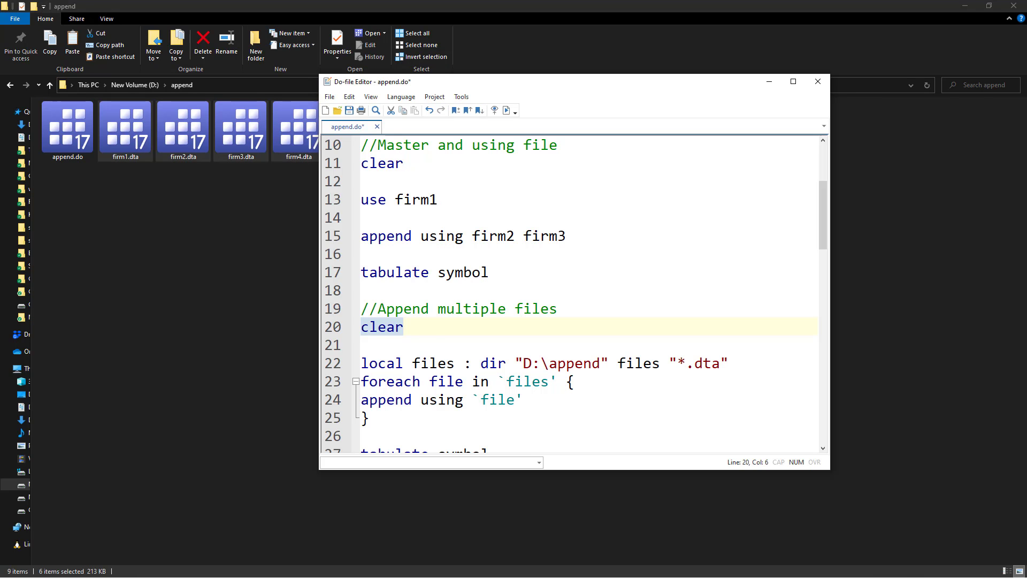
key(alt+Tab)
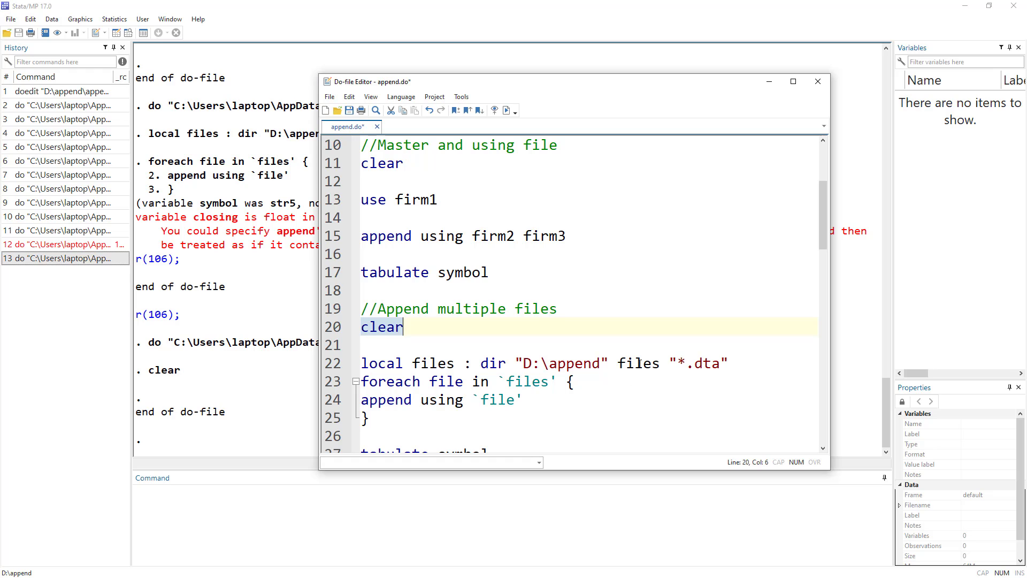
- Change the file pattern on line 22 of the do-file from all .dta files to "firm*.dta"
drag(363, 363, 730, 364)
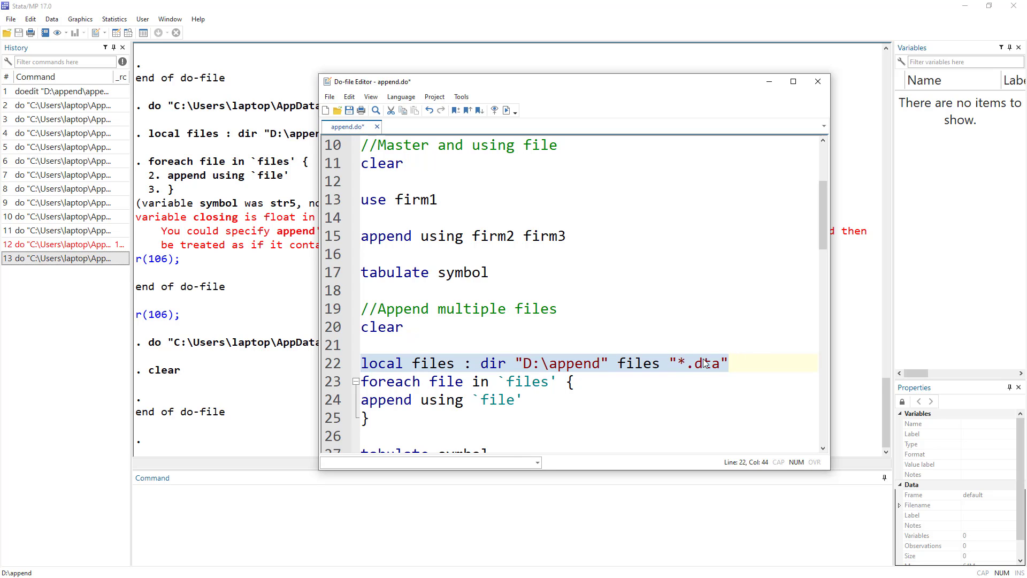
click(685, 363)
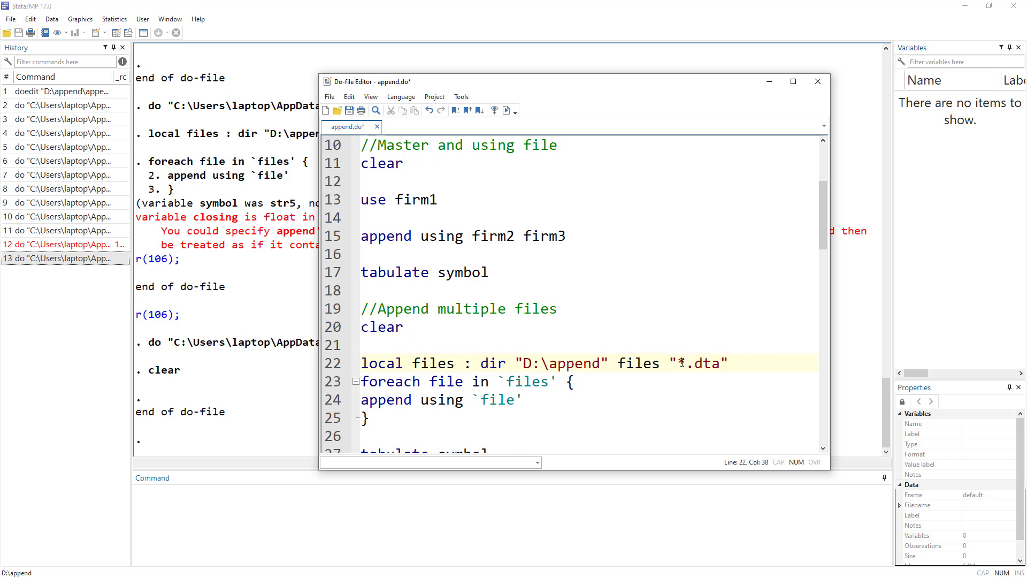
text(firm)
key(Escape)
click(715, 345)
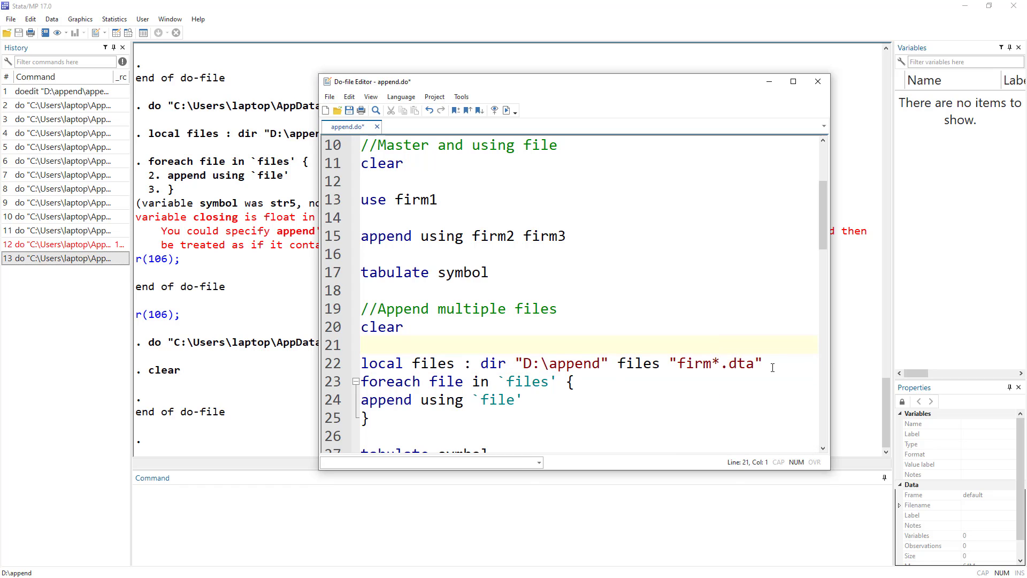
- Examine the parts of the "firm*.dta" pattern on line 22 and compare them with the firm file names in the D:\append folder
drag(772, 367, 360, 363)
click(716, 364)
drag(757, 368, 725, 370)
click(746, 367)
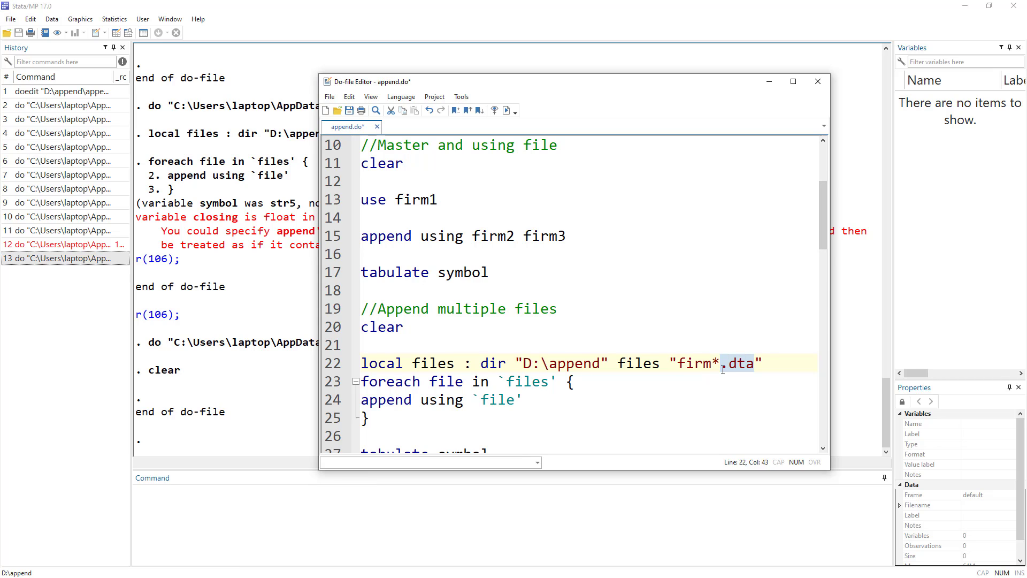
click(694, 364)
drag(711, 364, 678, 367)
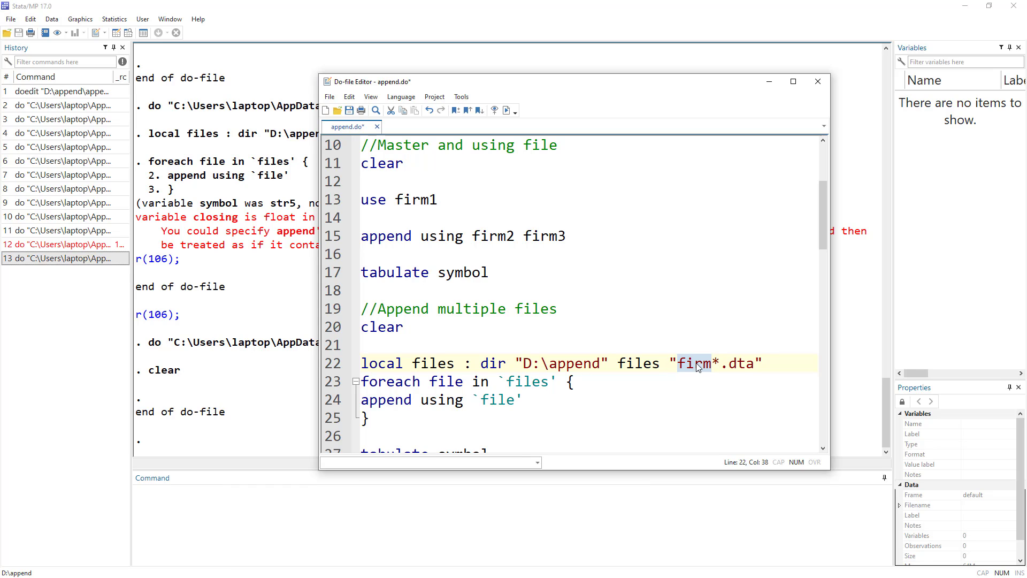
drag(720, 361, 712, 362)
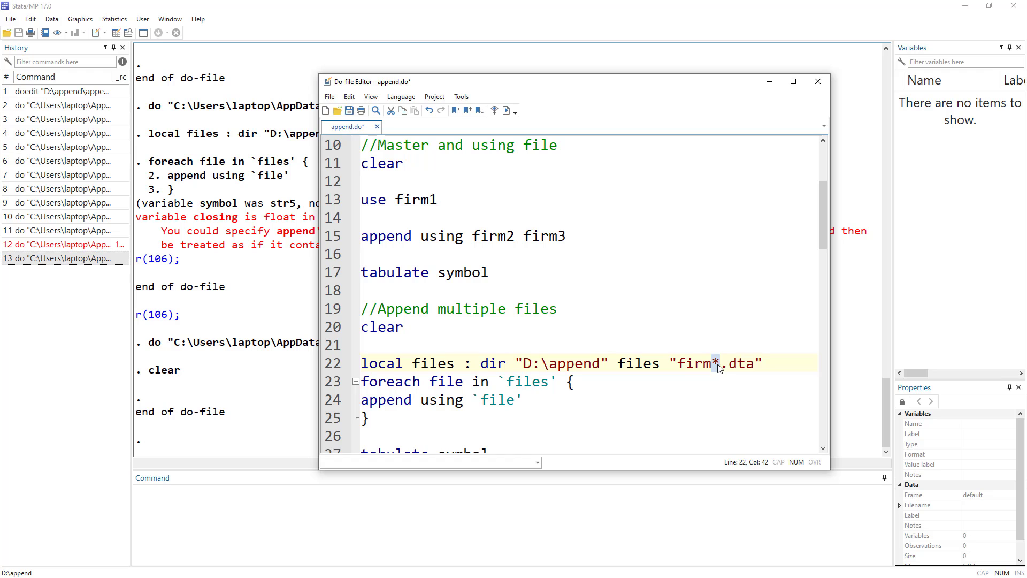
key(alt+Tab)
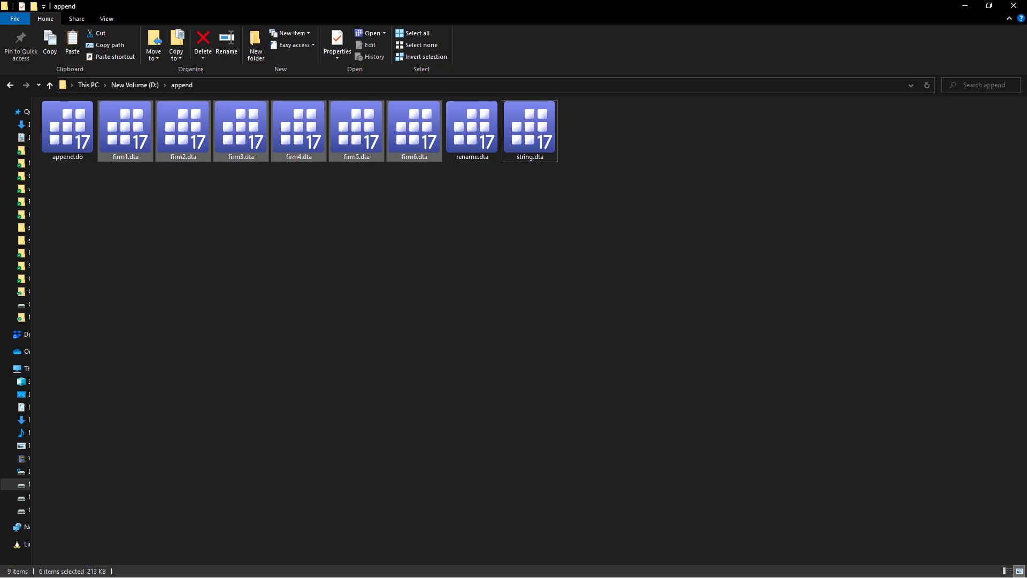
click(122, 144)
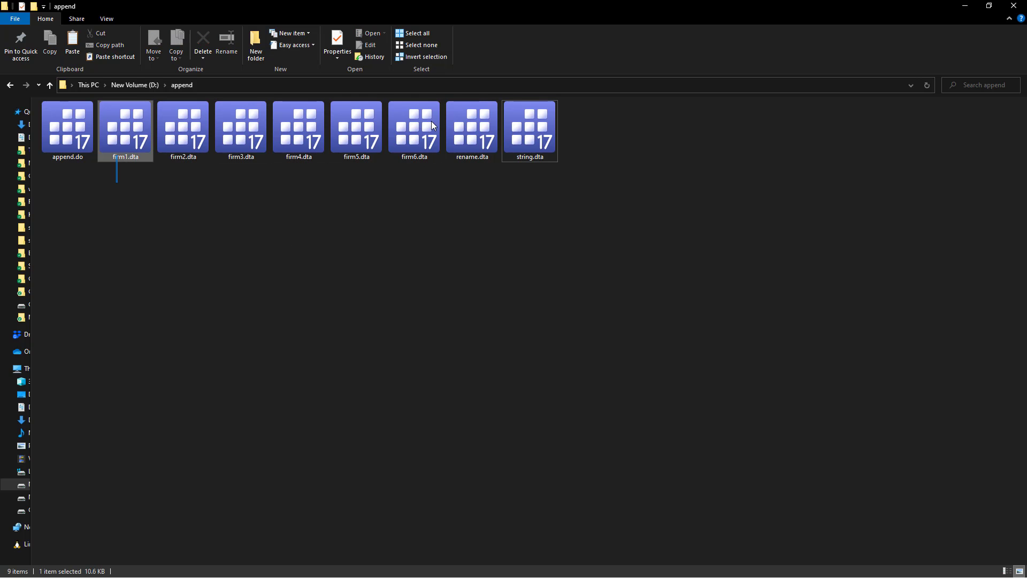
drag(431, 120, 426, 130)
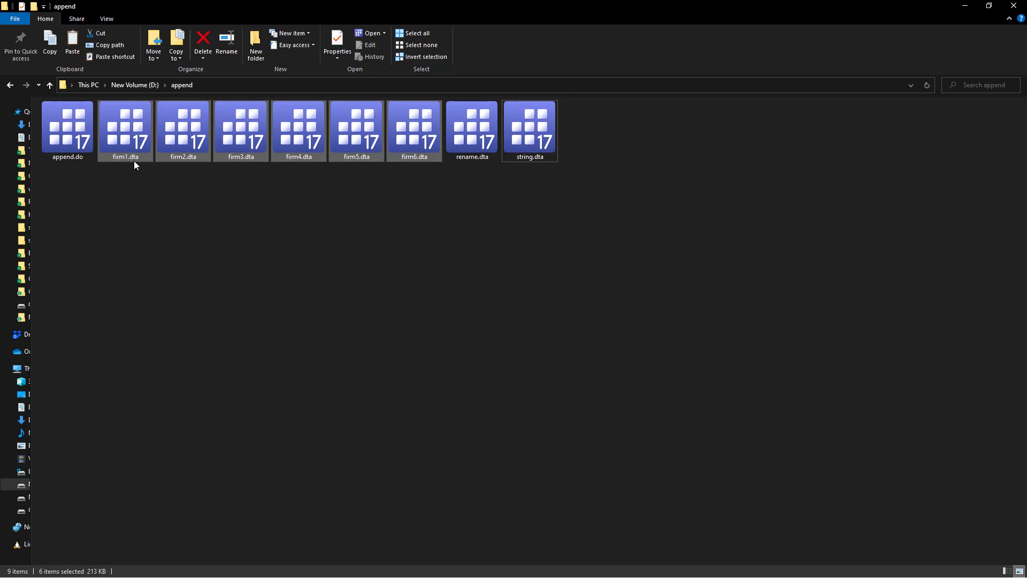
key(alt+Tab)
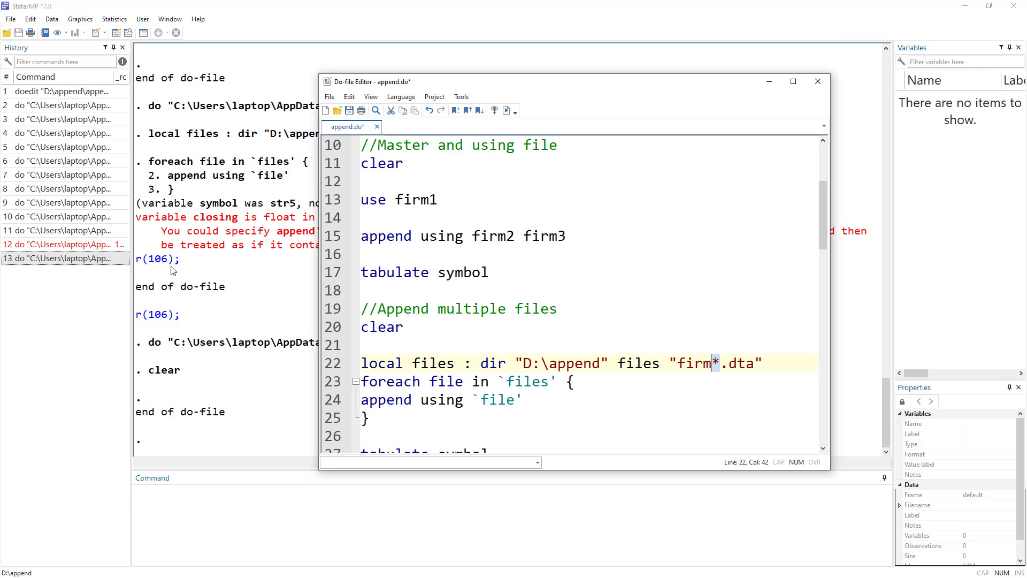
- Run the local files definition and foreach append loop on lines 22 to 25, and tabulate symbol on line 27
scroll(489, 330, down, 1)
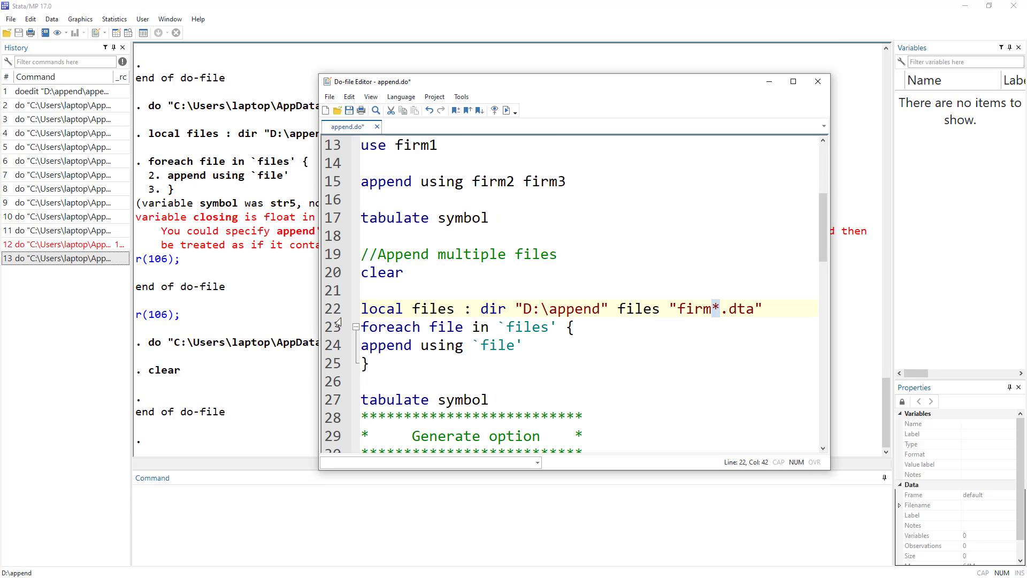
double_click(373, 328)
click(373, 327)
drag(329, 309, 332, 364)
click(507, 110)
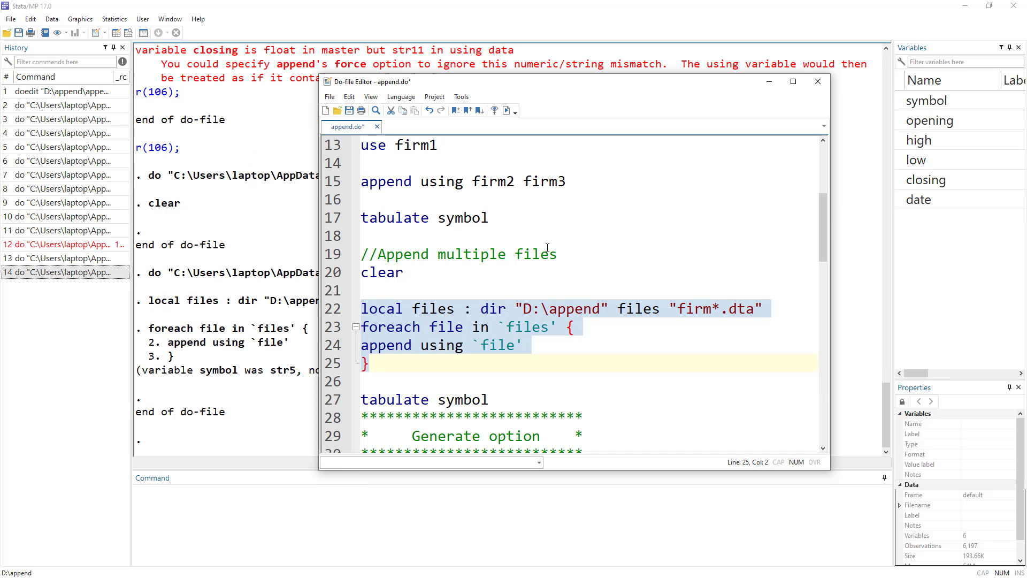
click(330, 400)
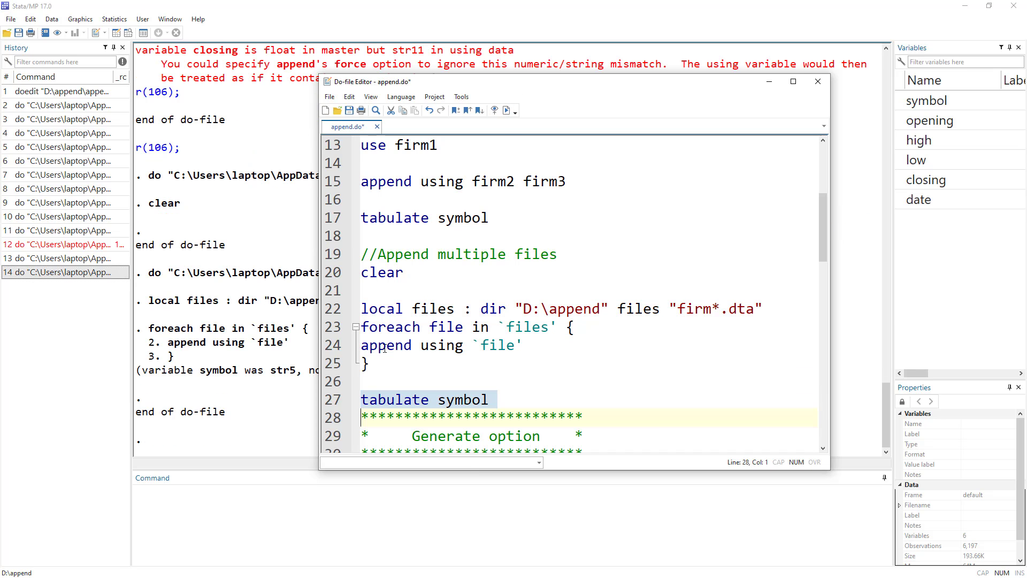
click(507, 110)
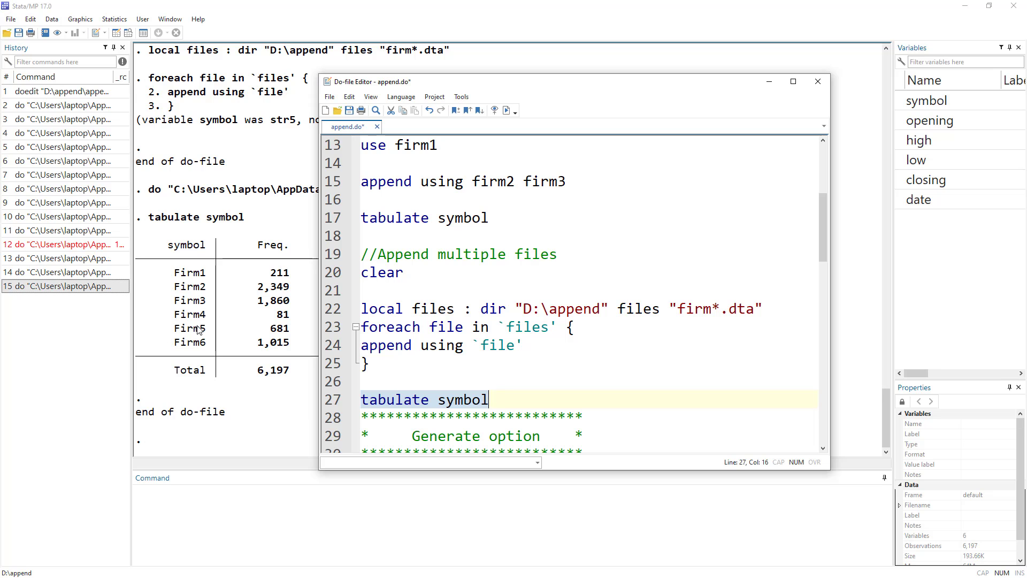
- Check the appended dataset in the Data Editor, and run only the clear command on line 31 under the Generate option heading
scroll(519, 275, down, 1)
scroll(518, 275, down, 2)
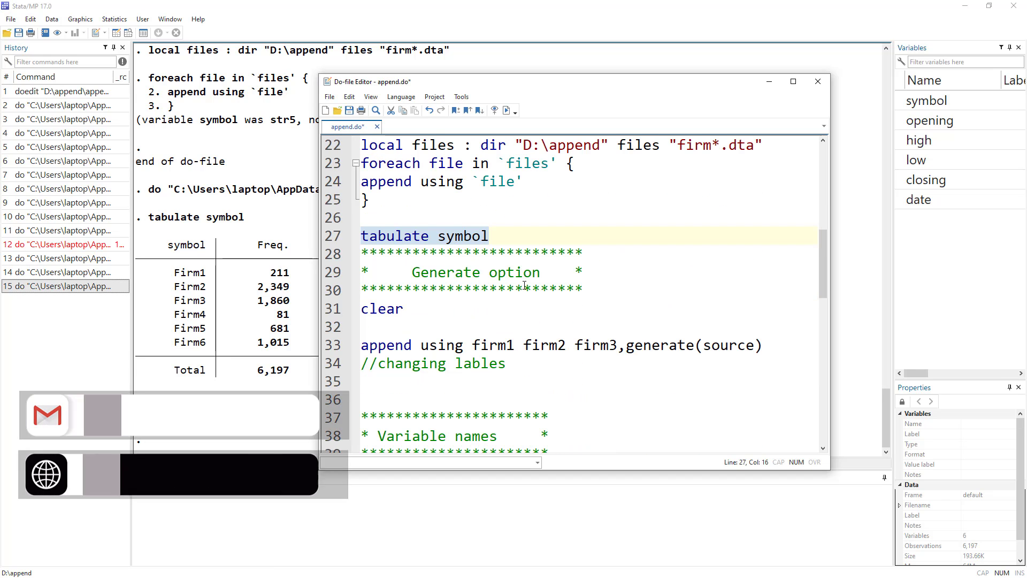
drag(413, 274, 566, 272)
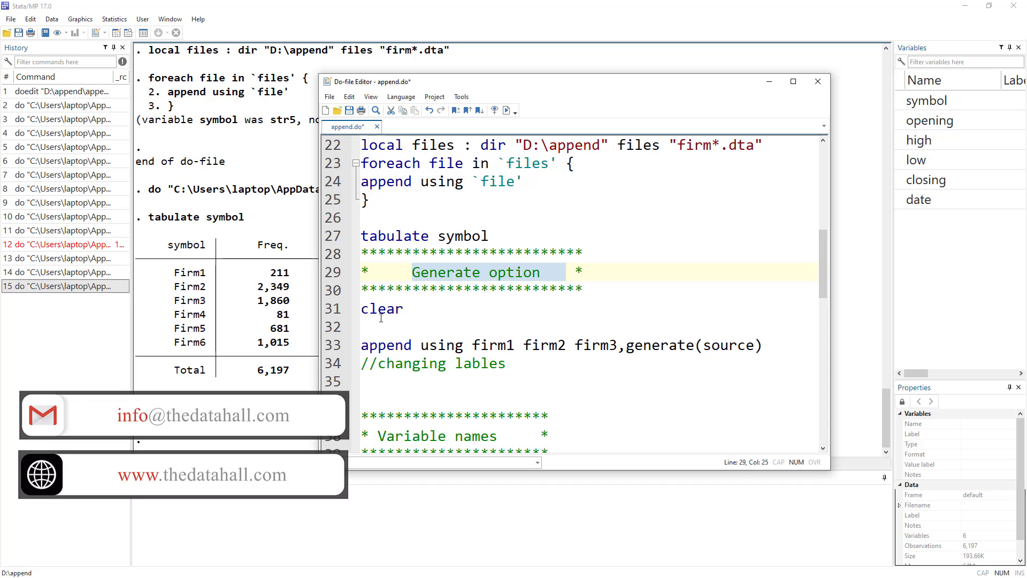
click(120, 31)
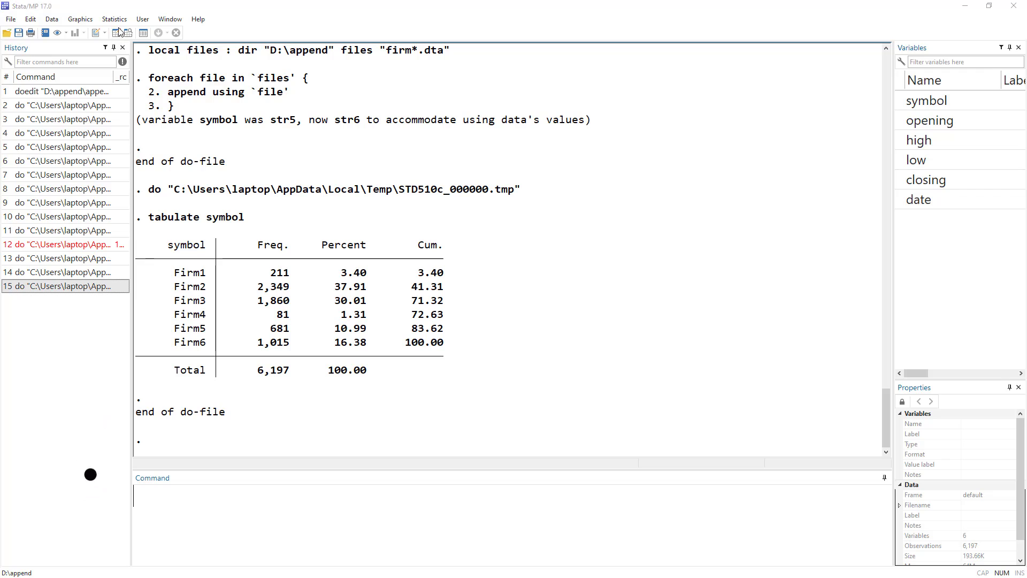
click(121, 31)
click(70, 69)
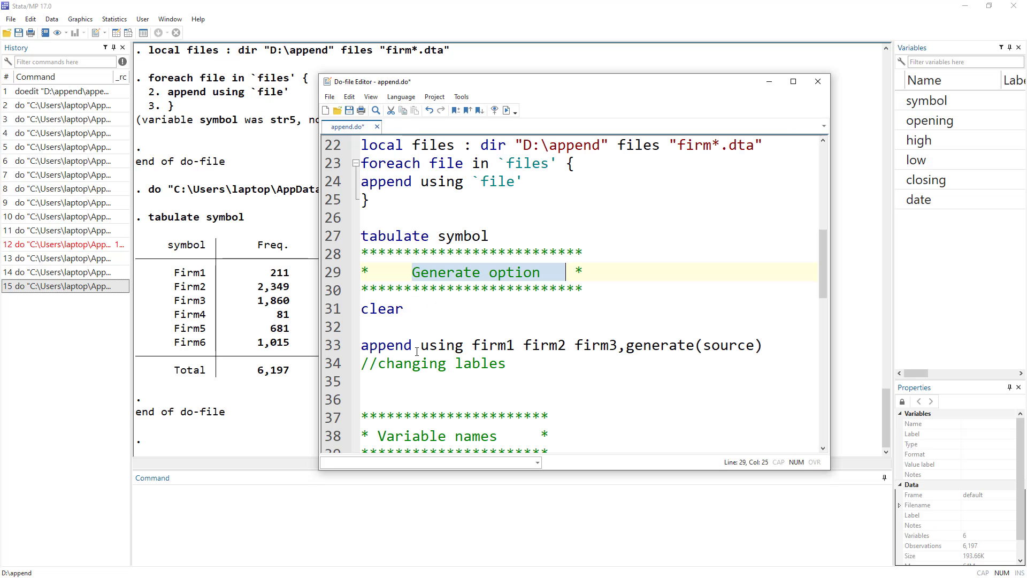
double_click(382, 309)
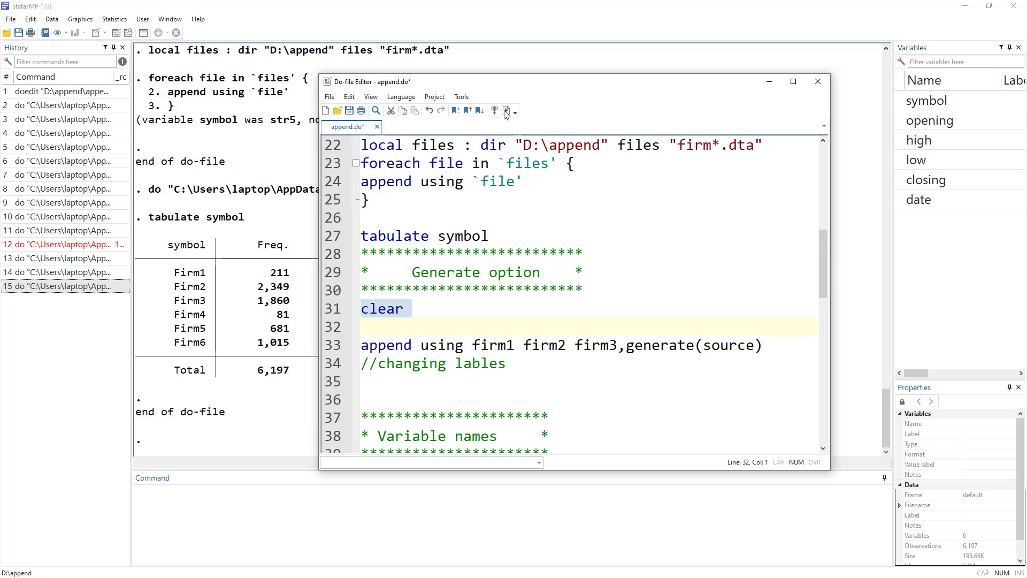
click(506, 110)
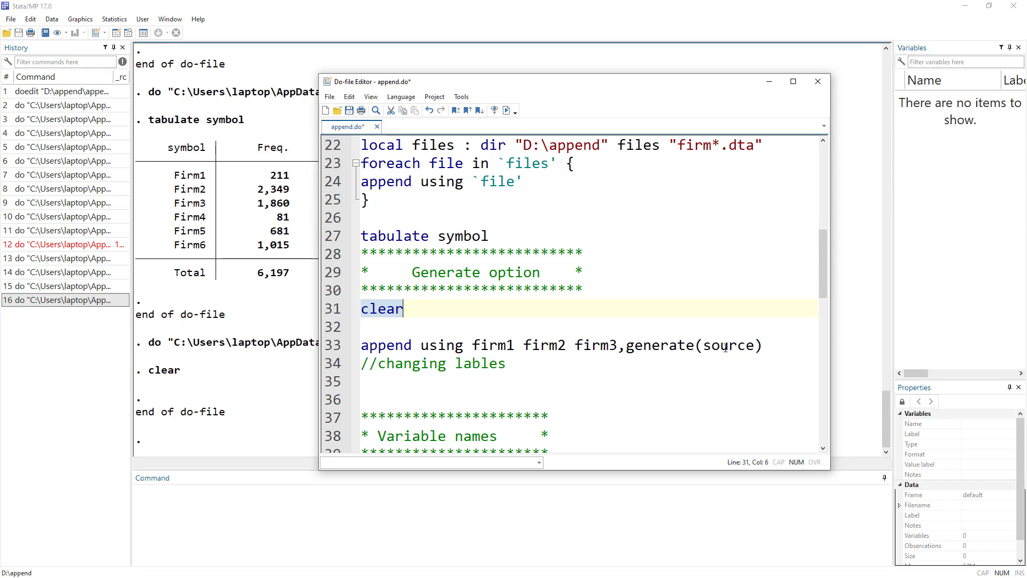
- Run append using firm1 firm2 firm3,generate(source) on line 33 of the do-file
double_click(647, 347)
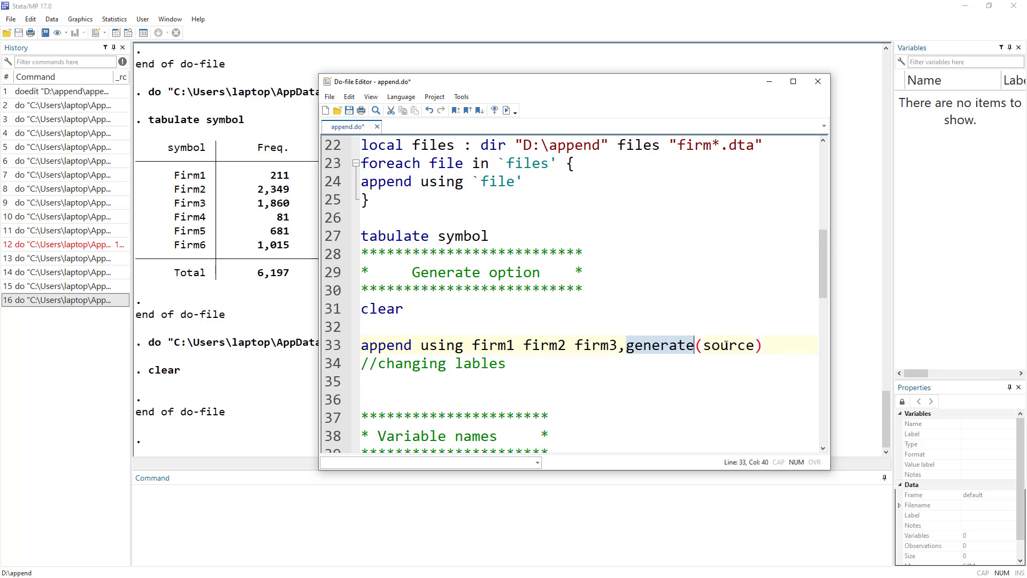
double_click(727, 345)
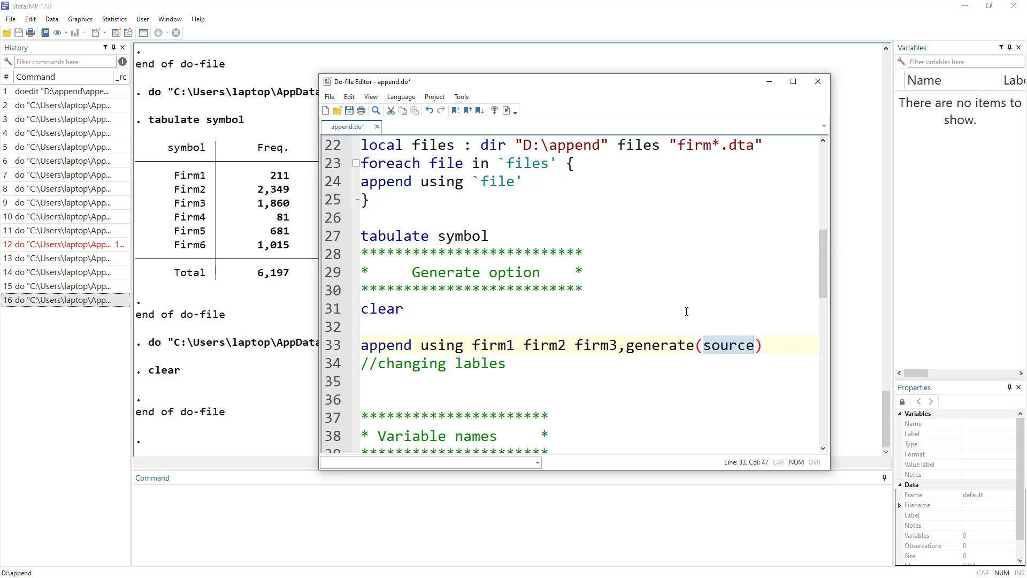
click(363, 345)
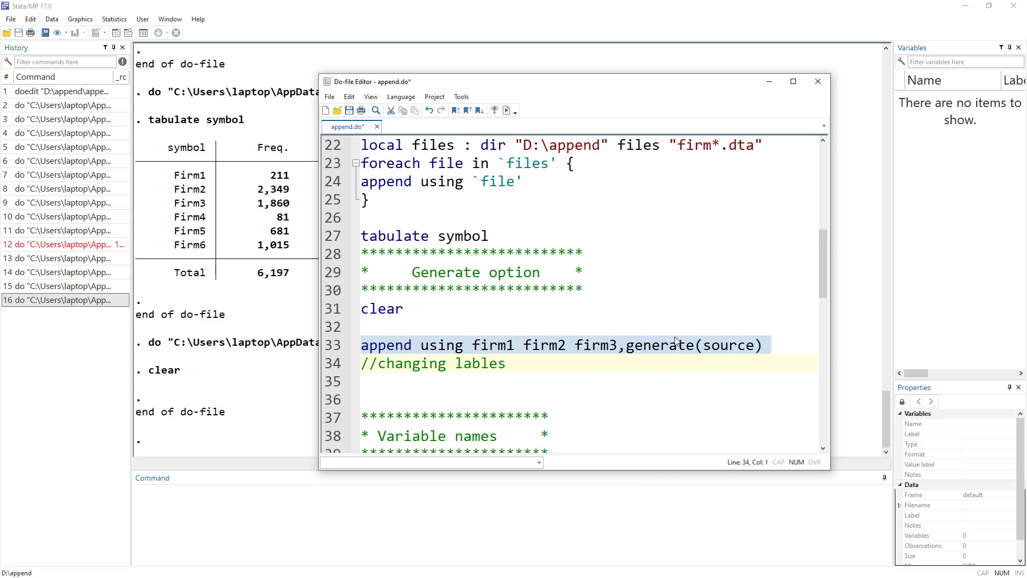
click(507, 111)
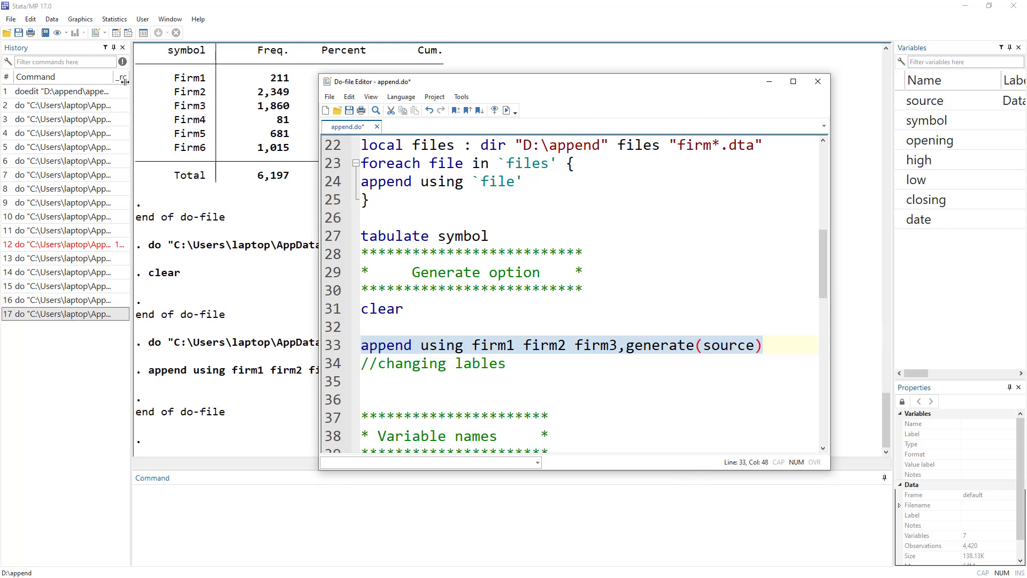
- Examine the source variable across the appended observations in the Data Editor, and return to the do-file
click(120, 36)
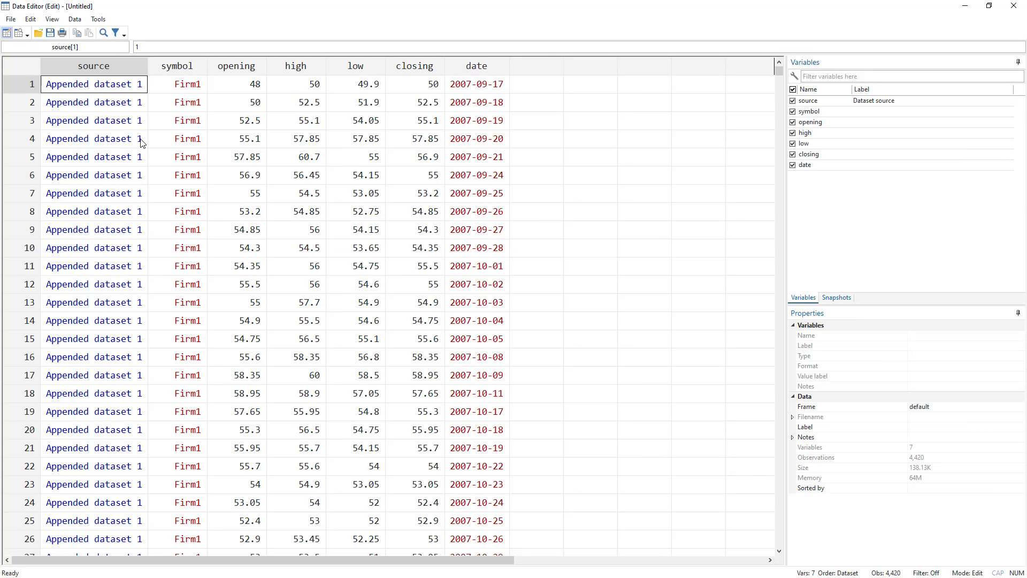
click(54, 89)
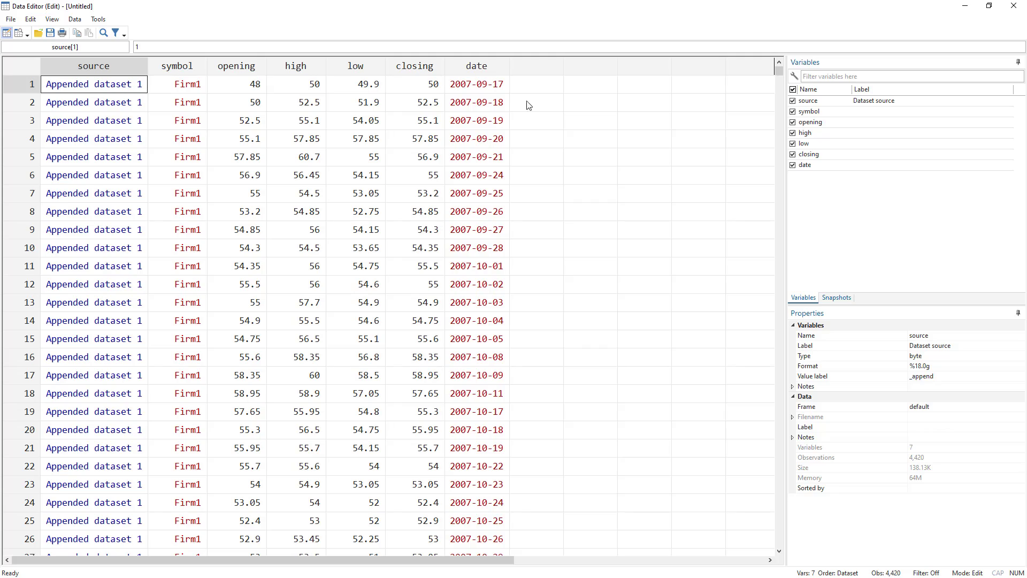
drag(780, 70, 809, 574)
key(alt+Tab)
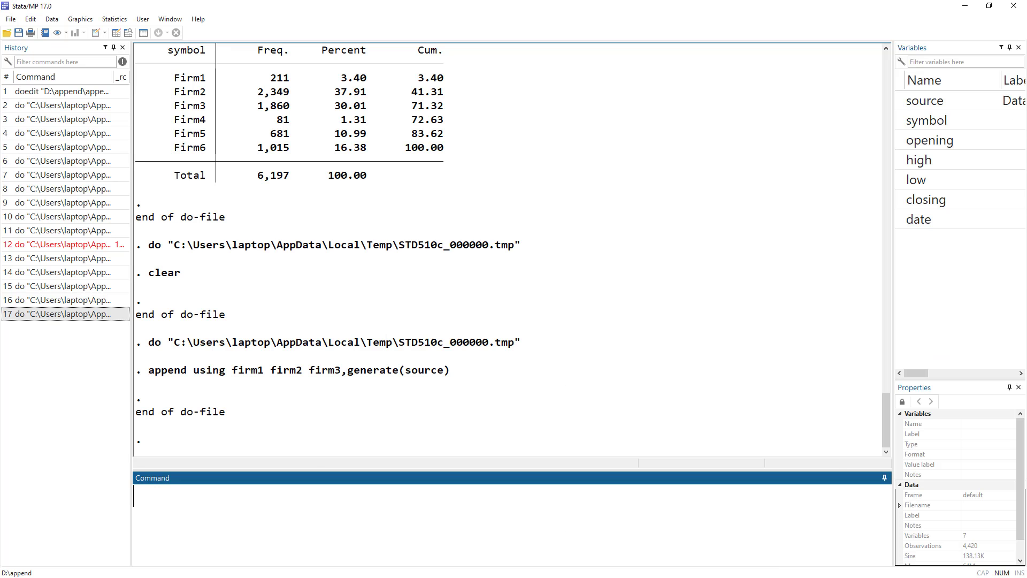
key(alt+Tab)
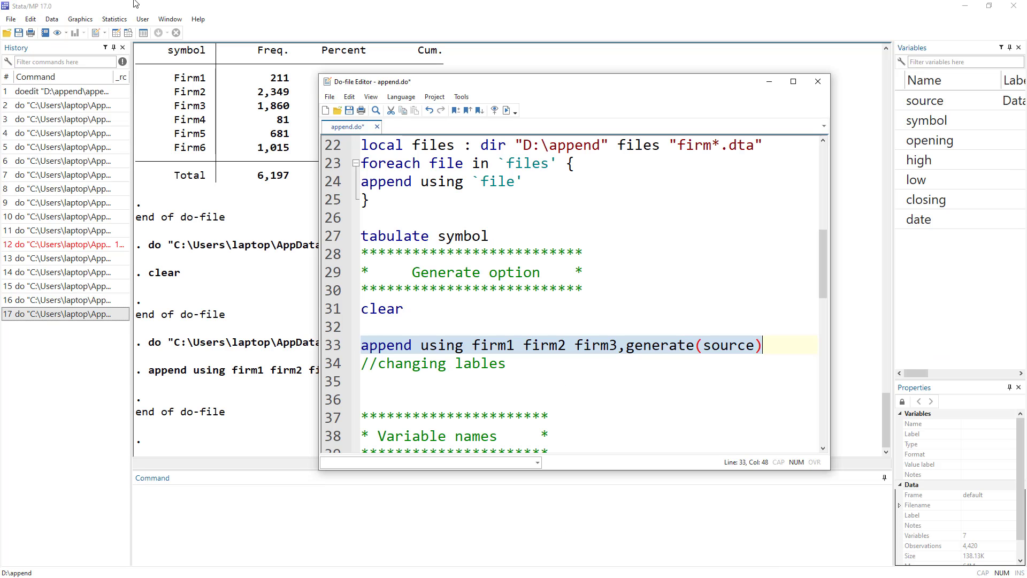
- Open the value label management for the source variable in the Variables Manager and expand the _append label
click(143, 34)
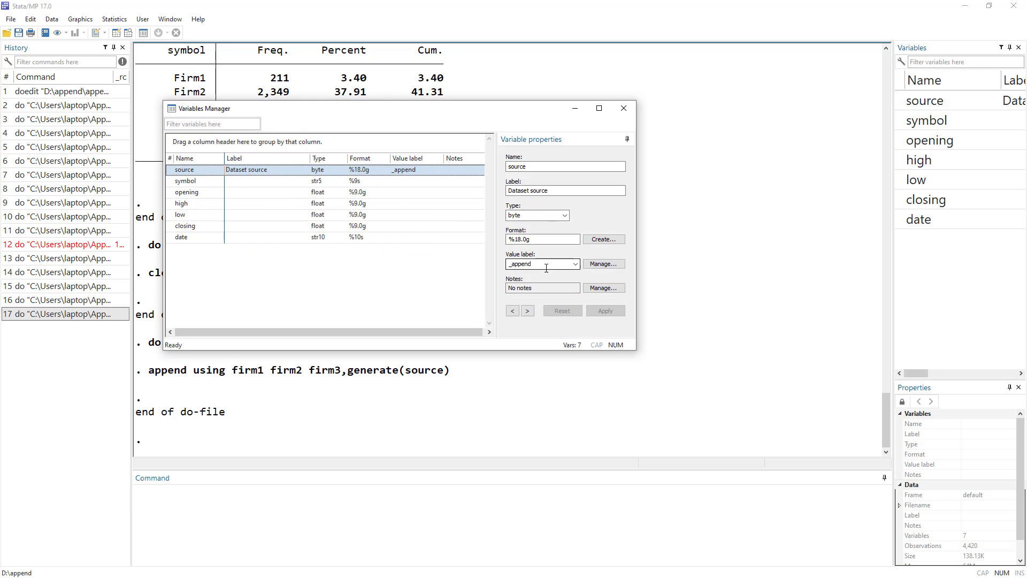
click(575, 264)
click(600, 267)
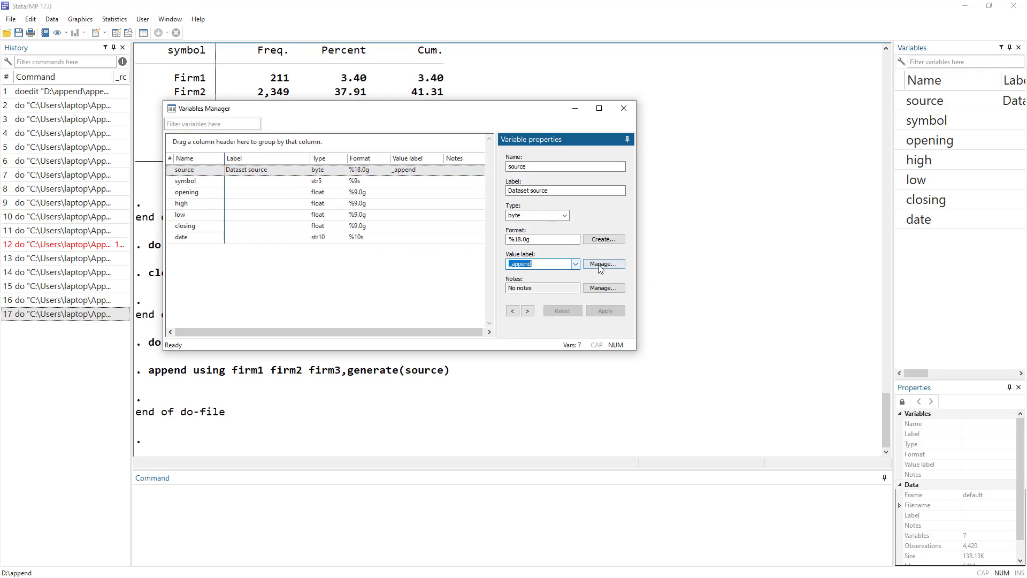
click(603, 265)
click(292, 184)
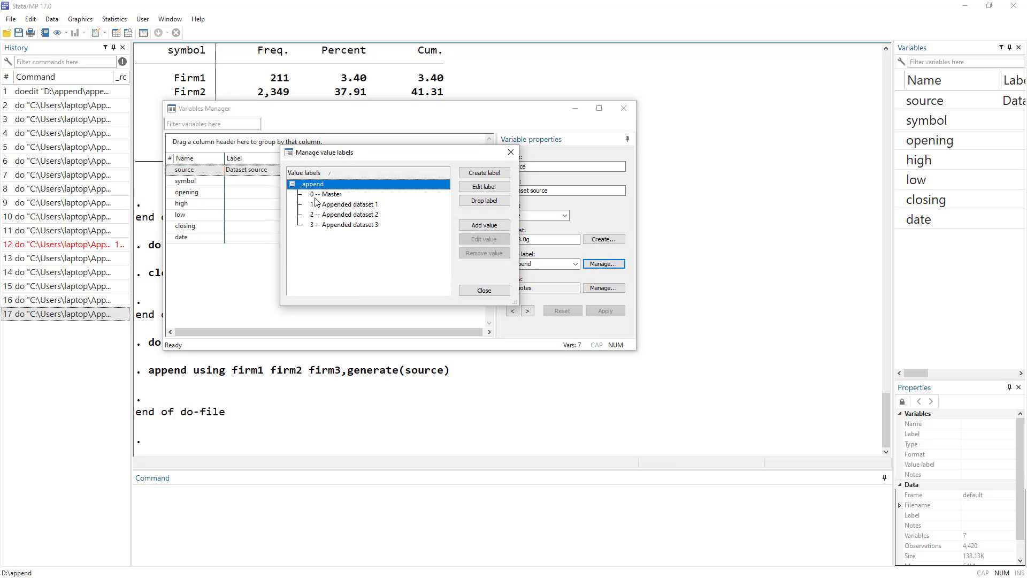
- Change the text of value 1 in the _append value label to "Appended from Firm1.dta"
click(332, 205)
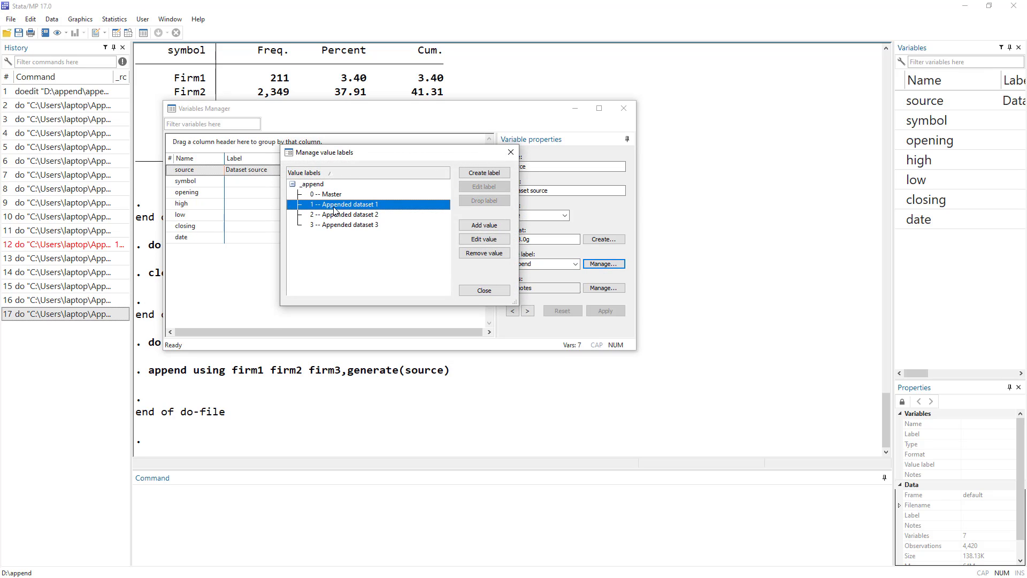
click(492, 244)
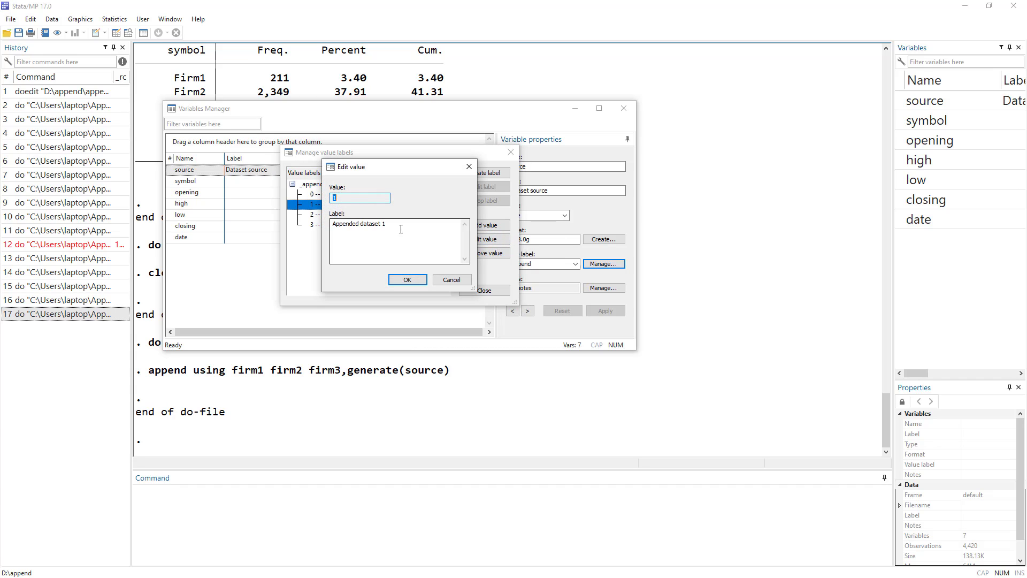
drag(399, 227, 316, 228)
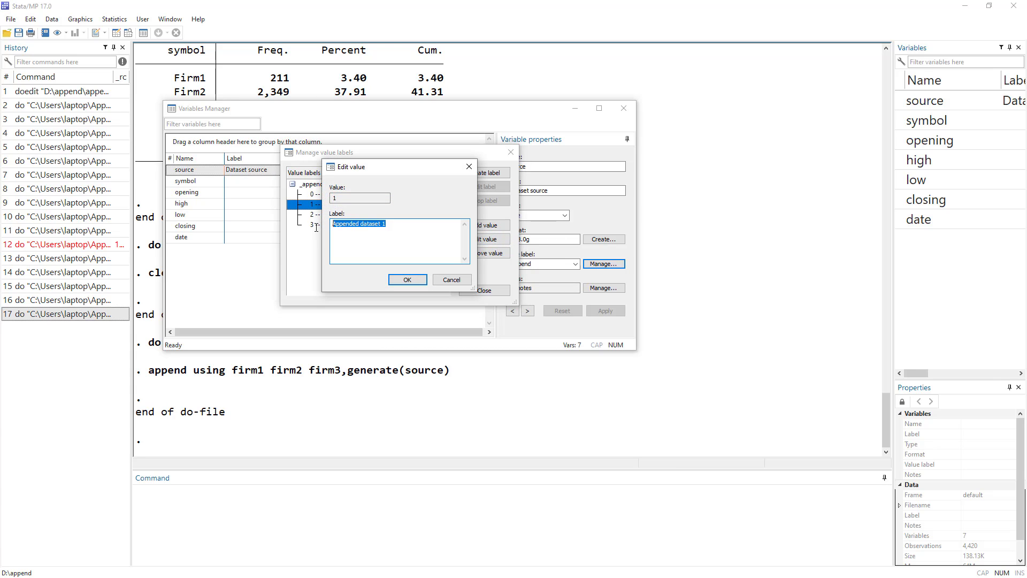
text(A)
text(1.)
click(402, 280)
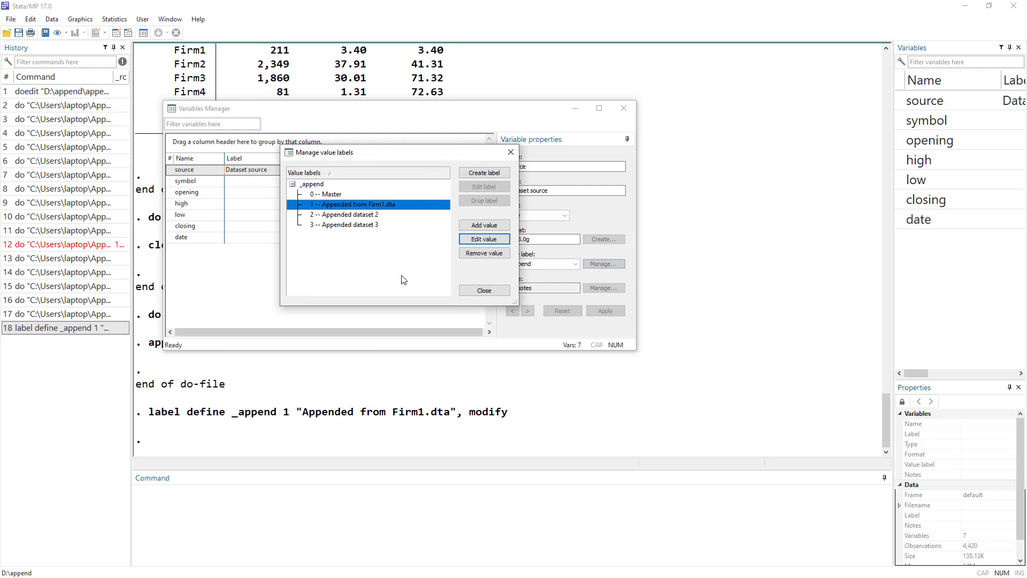
- Close the value label management and the Variables Manager, and check the relabelled source values in the Data Editor
click(484, 290)
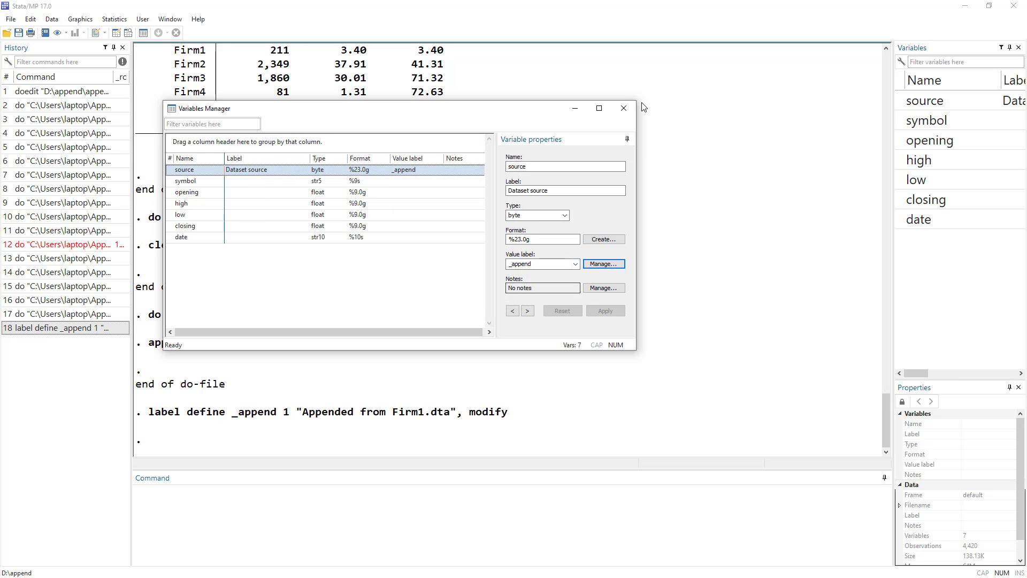
click(624, 108)
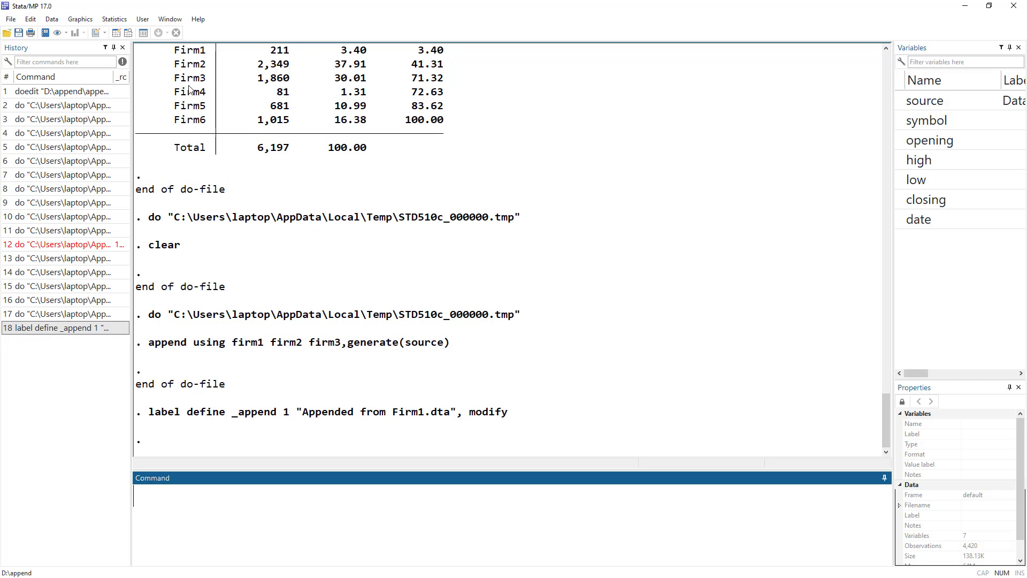
click(116, 33)
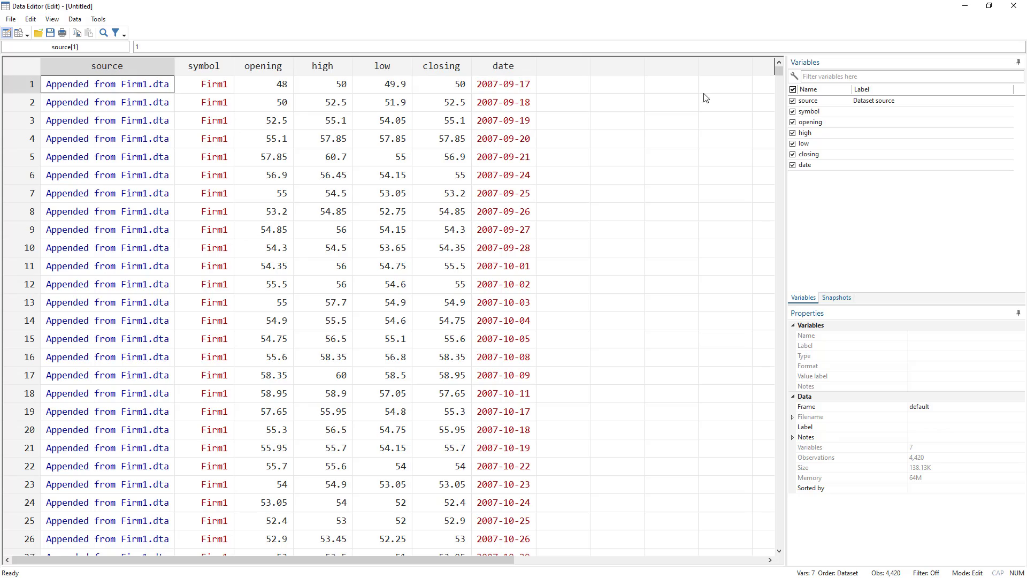
mouse_move(776, 73)
mouse_down()
mouse_move(781, 304)
mouse_move(778, 66)
mouse_up()
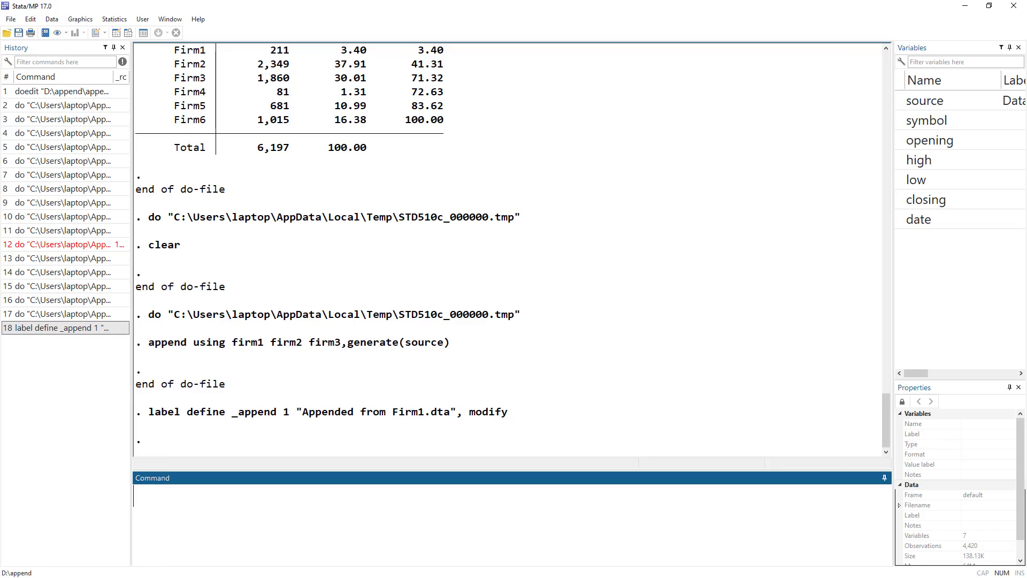
- Locate the Variable names section of the do-file and examine the f_ variable names of rename.dta in the Data Editor
scroll(471, 336, down, 2)
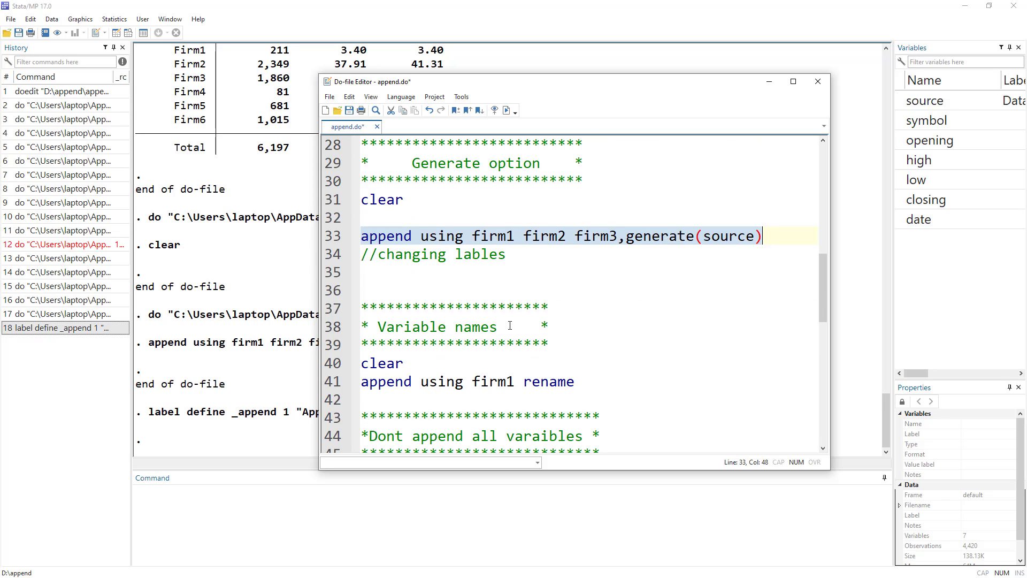
drag(507, 329, 360, 327)
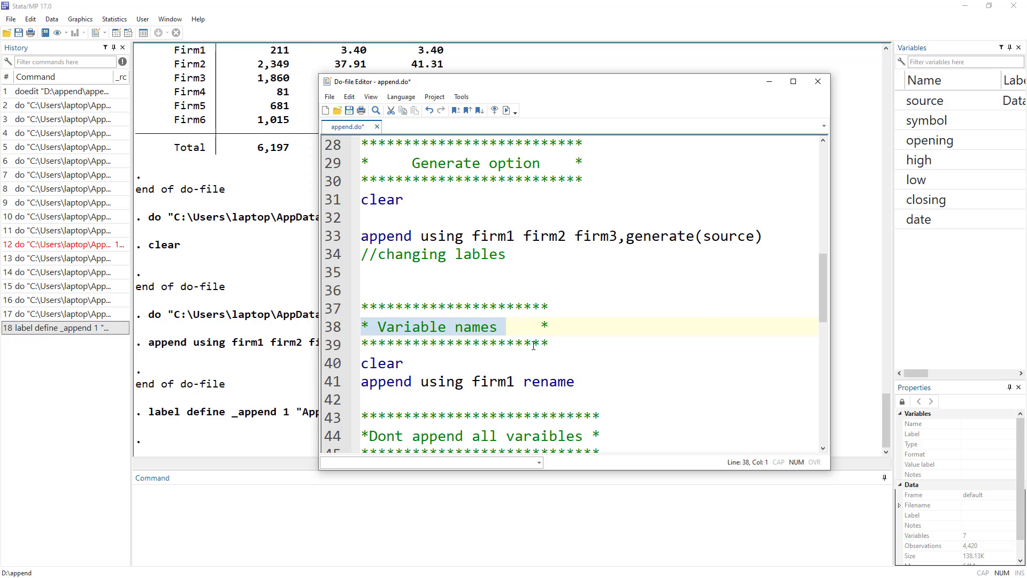
scroll(506, 354, down, 1)
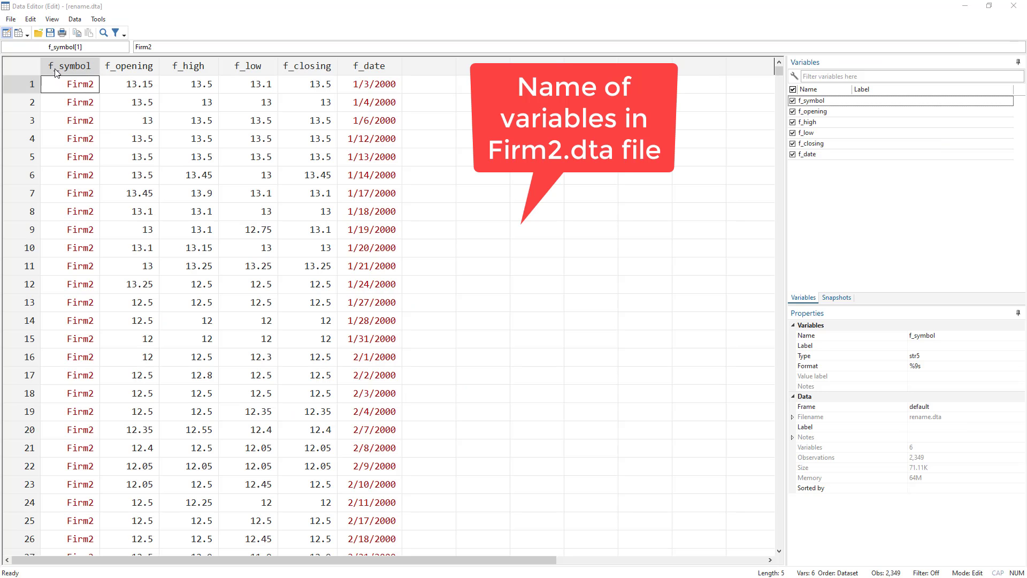
click(57, 72)
click(135, 67)
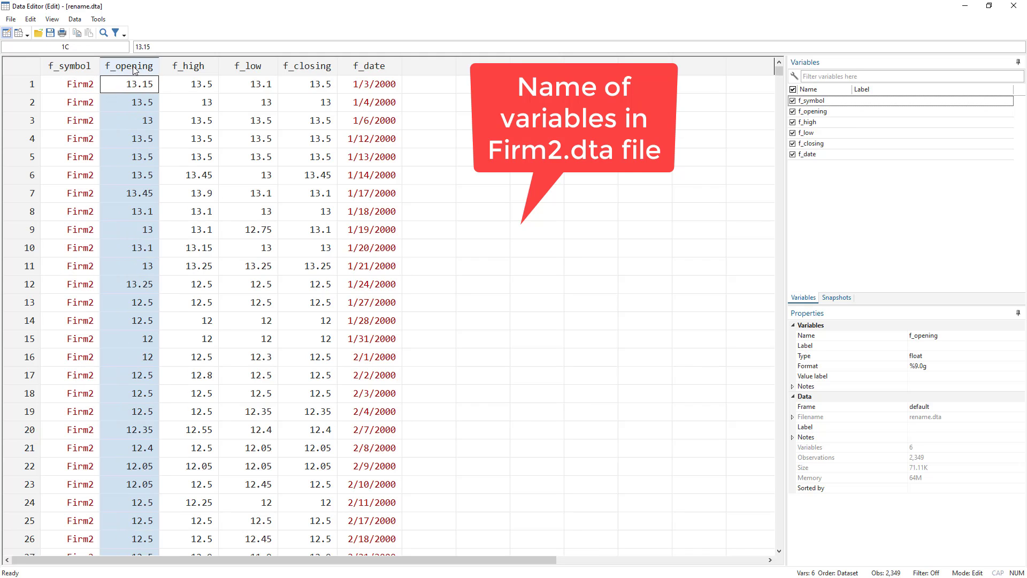
drag(199, 67, 377, 68)
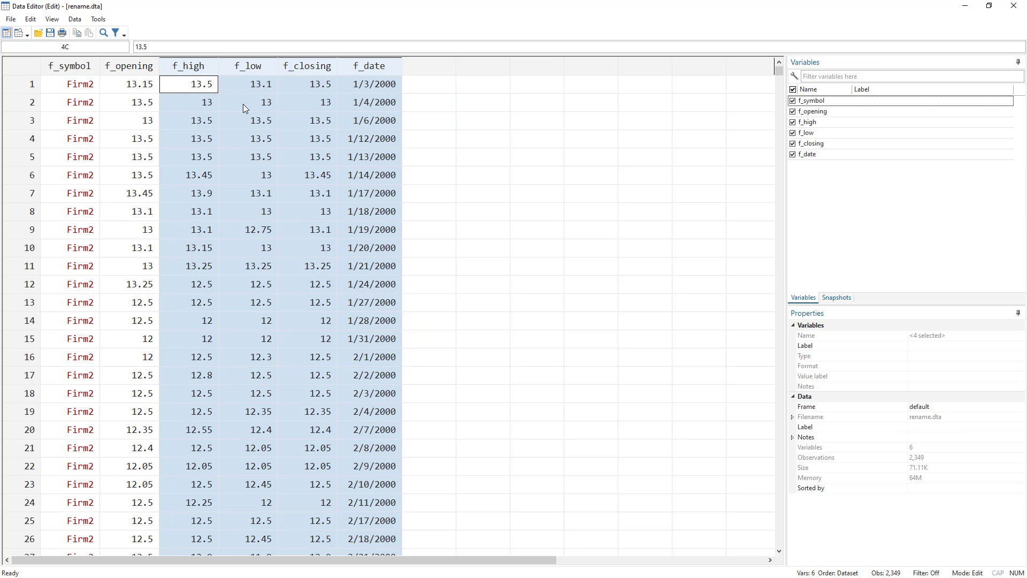
click(215, 102)
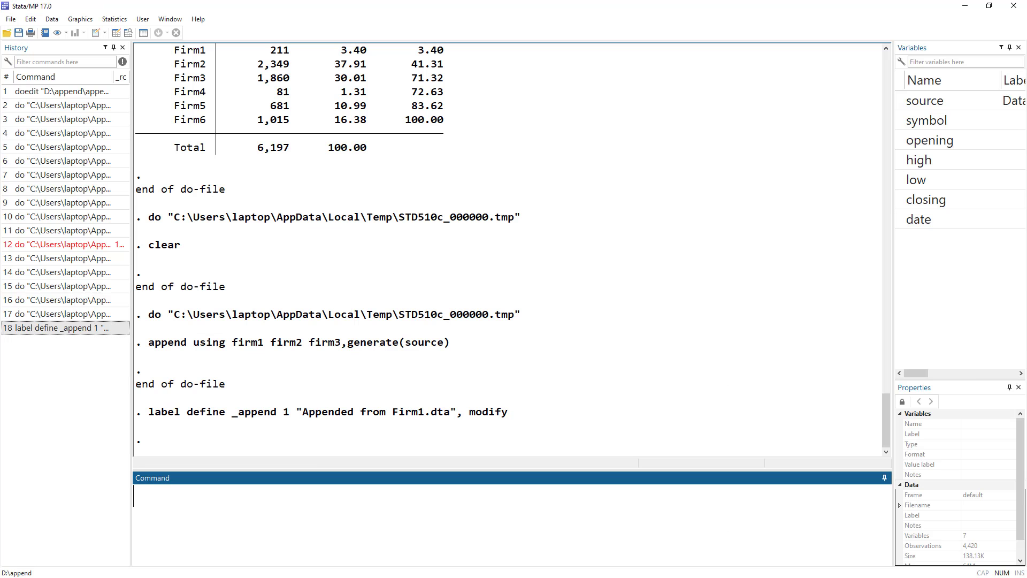
- Return to the do-file and run the clear command on line 40
key(alt+Tab)
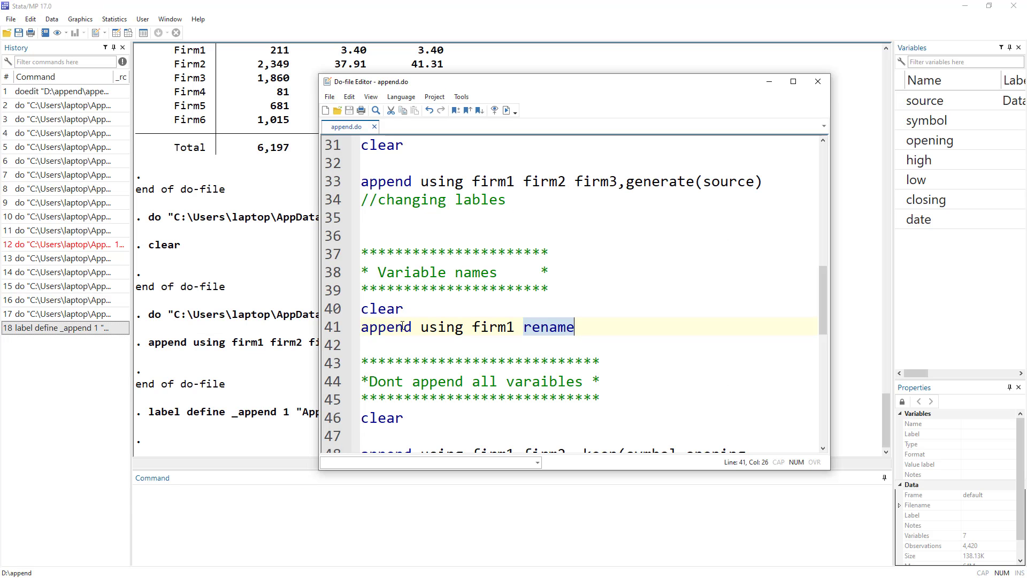
click(322, 309)
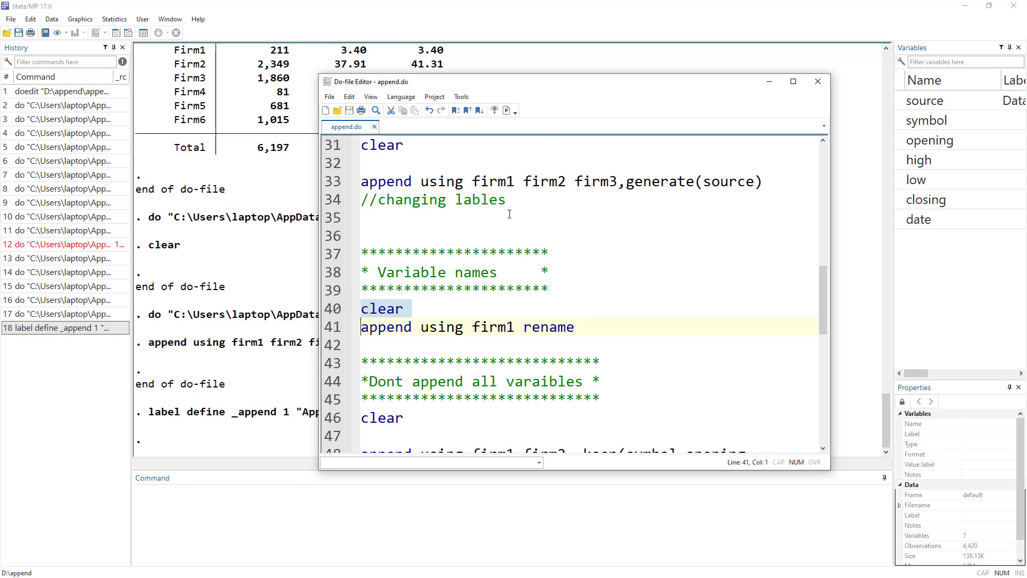
click(507, 110)
- Run append using firm1 rename on line 41 of the do-file
click(337, 328)
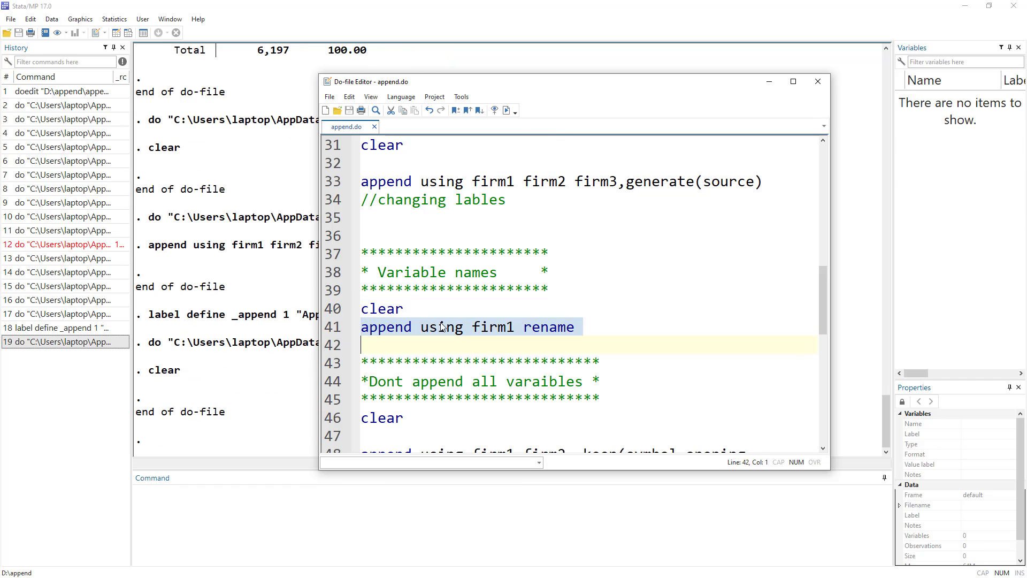
double_click(498, 328)
double_click(540, 328)
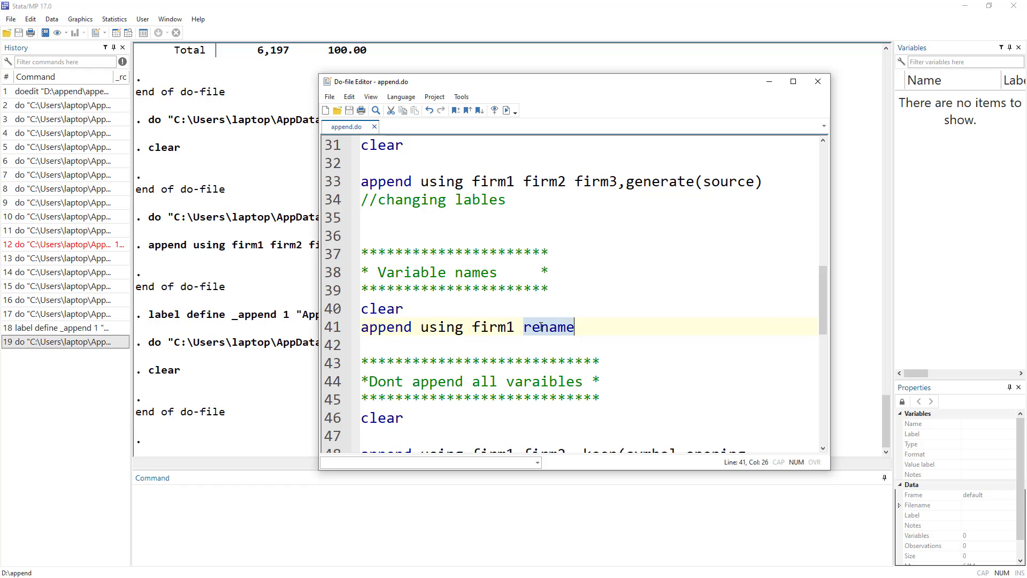
click(325, 332)
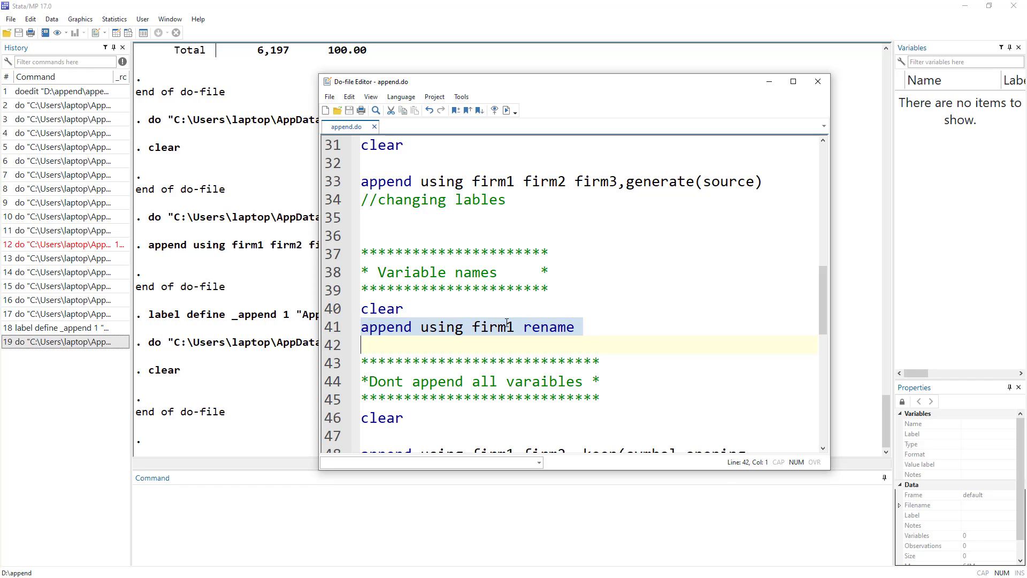
click(507, 110)
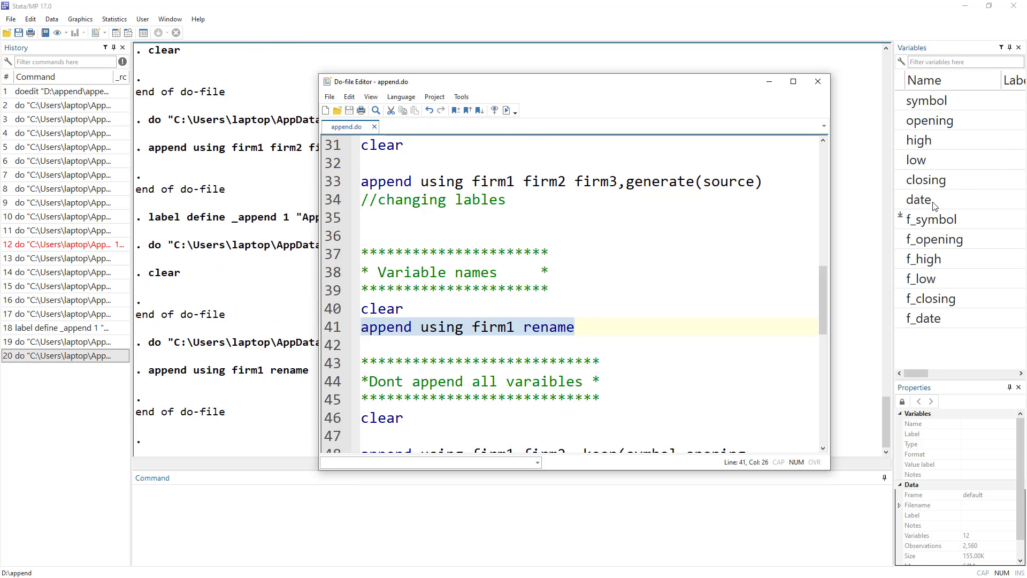
- Examine in the Data Editor how the f_ variables from rename.dta line up with the firm1 variables around observation 211
click(117, 33)
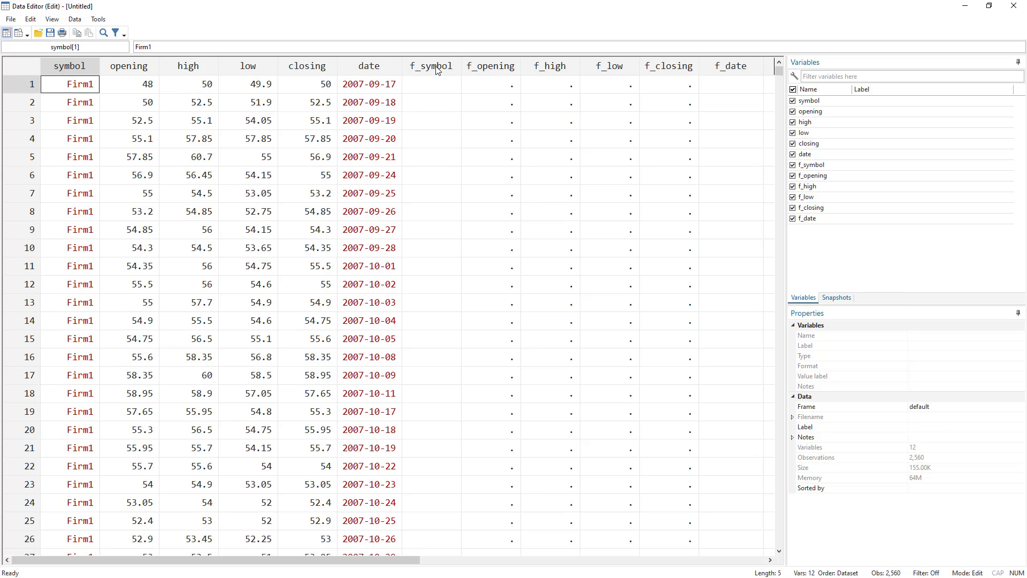
drag(431, 65, 731, 65)
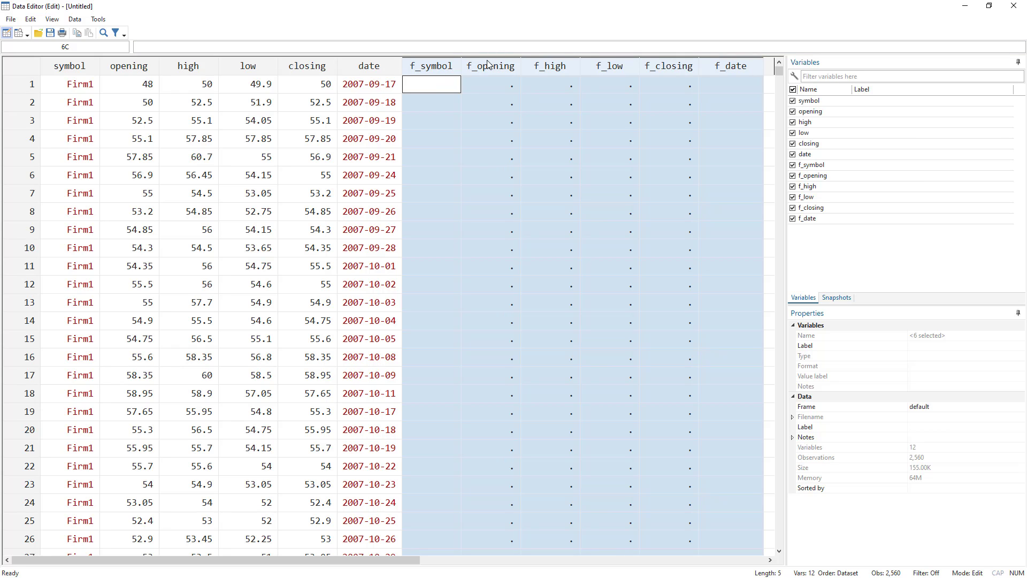
drag(781, 76, 776, 105)
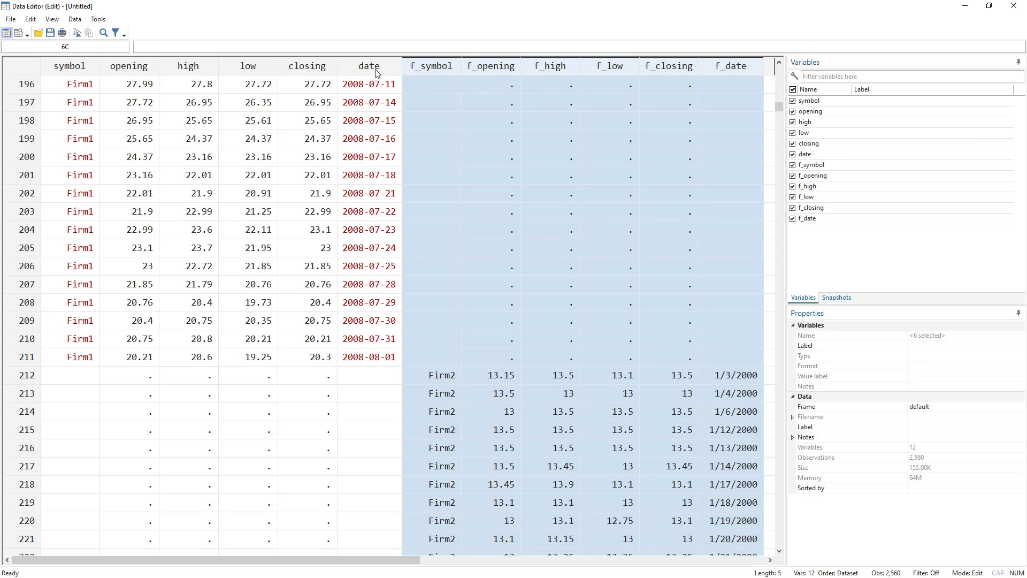
click(429, 65)
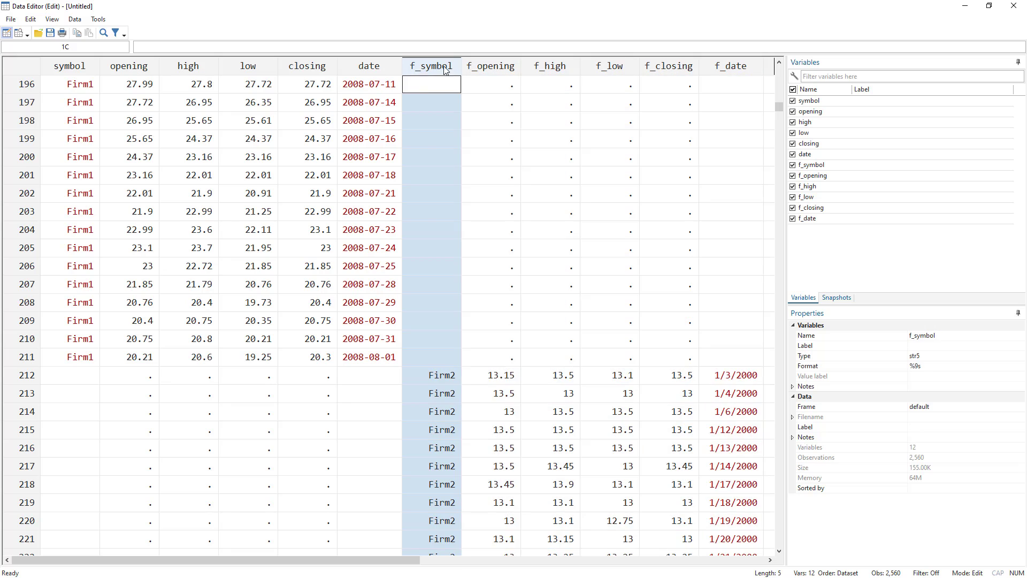
click(494, 67)
click(552, 68)
click(636, 69)
click(677, 73)
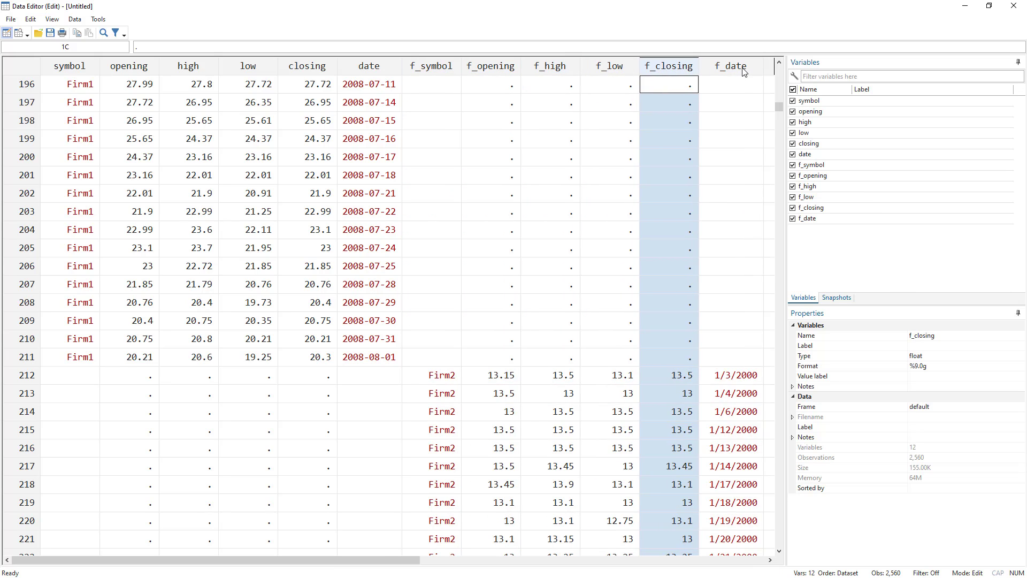
click(745, 74)
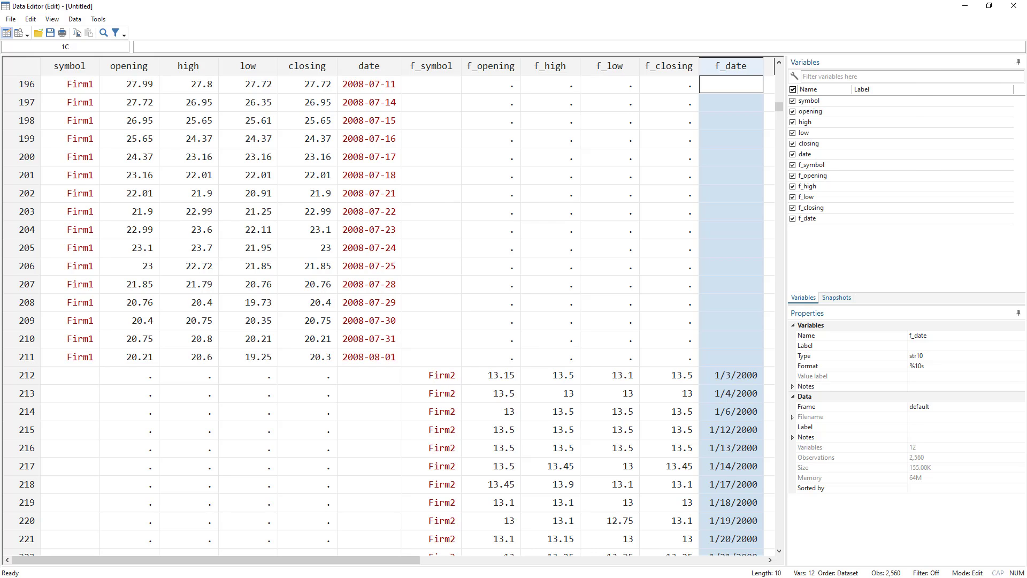
- Return to the do-file's section on not appending all variables and run the clear command on line 46
key(alt+Tab)
key(ctrl+9)
scroll(477, 331, down, 3)
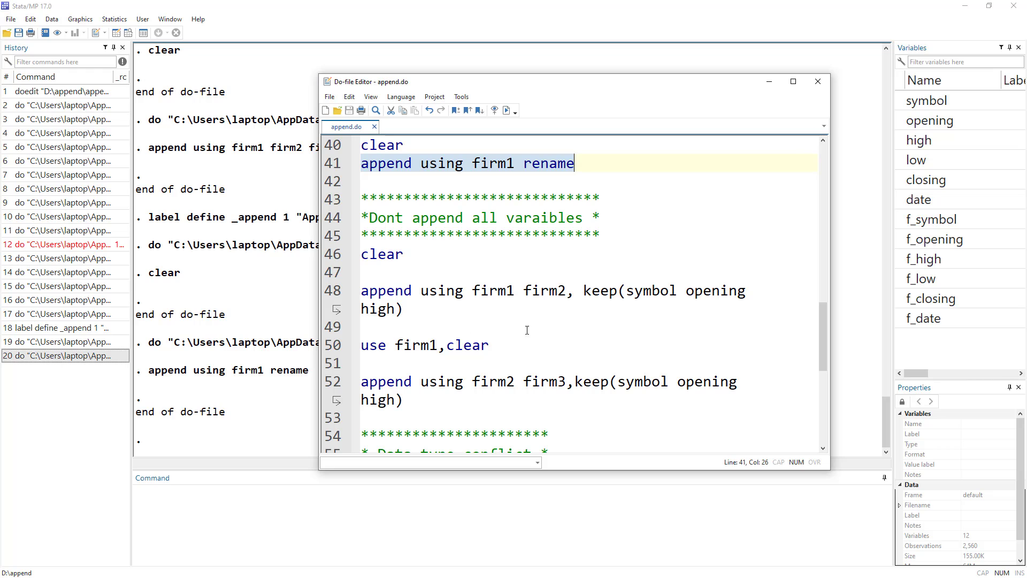
drag(370, 218, 587, 220)
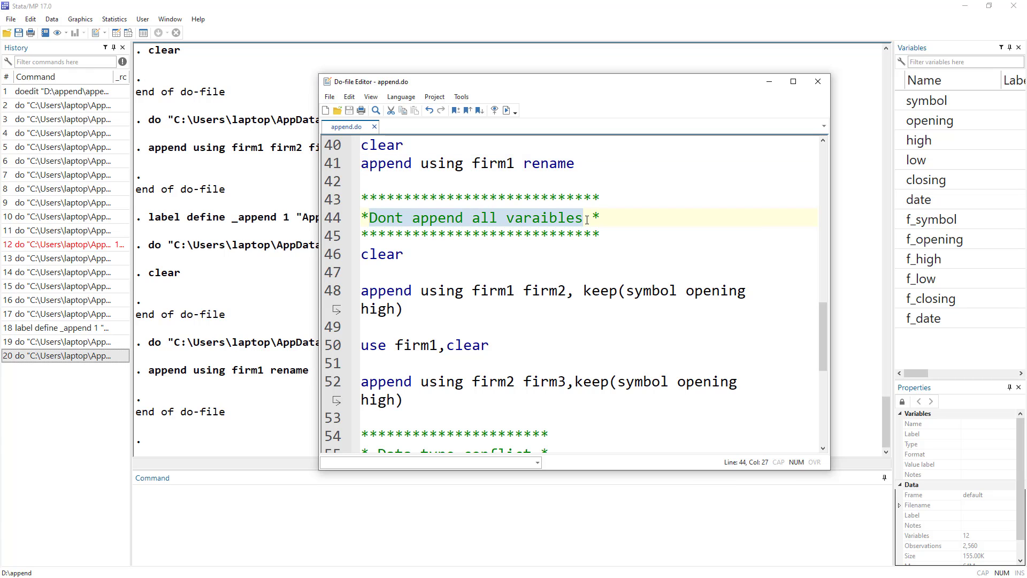
click(326, 256)
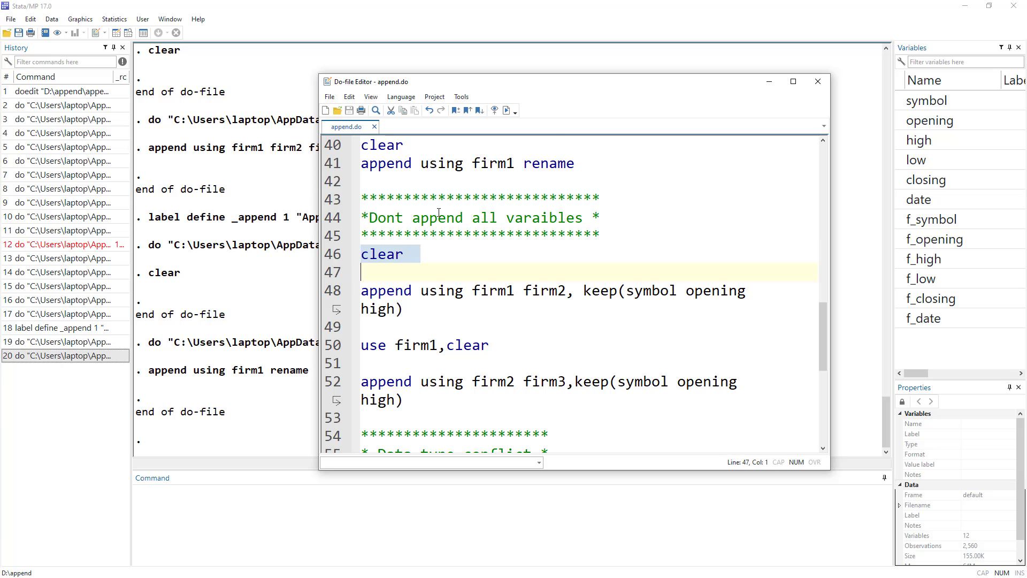
click(506, 111)
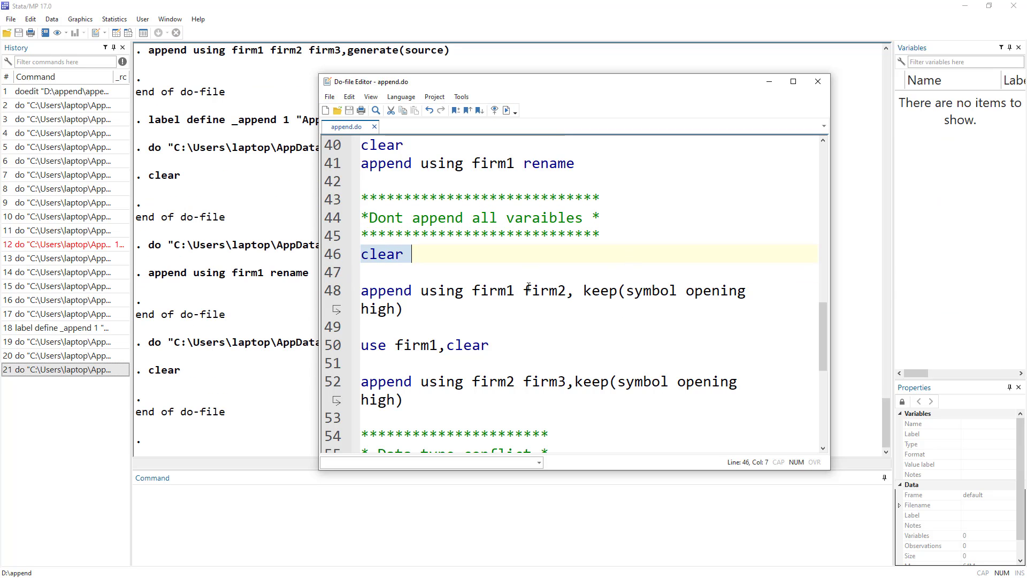
- Review the keep option on line 48 and run append using firm1 firm2, keep(symbol opening high)
drag(480, 291, 566, 291)
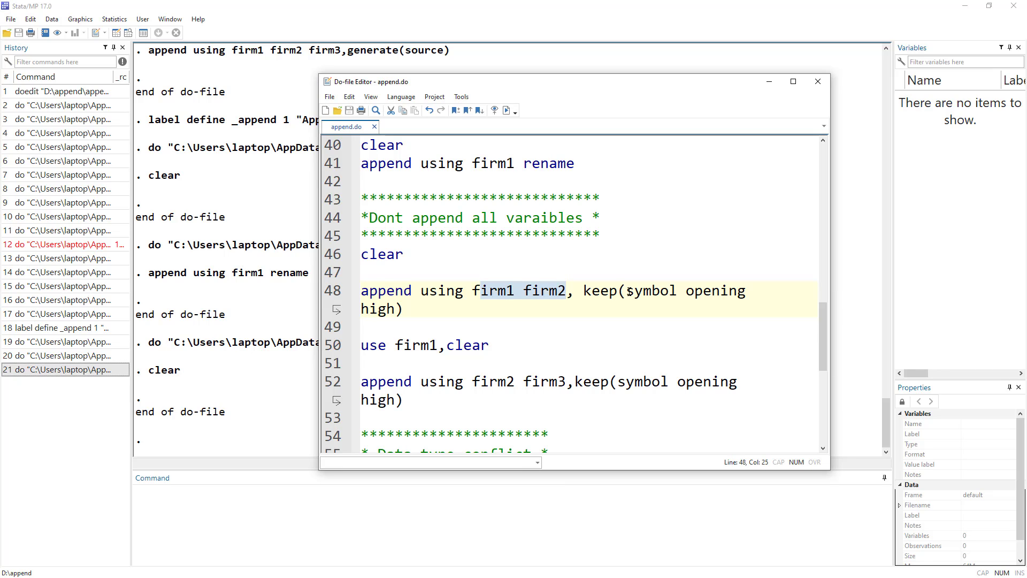
drag(623, 292, 678, 290)
double_click(704, 291)
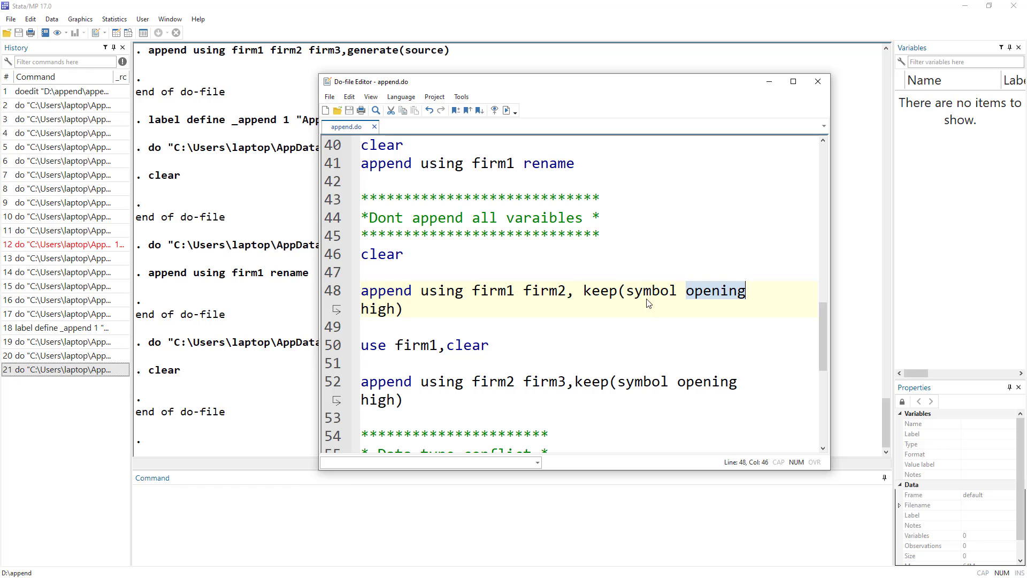
click(377, 311)
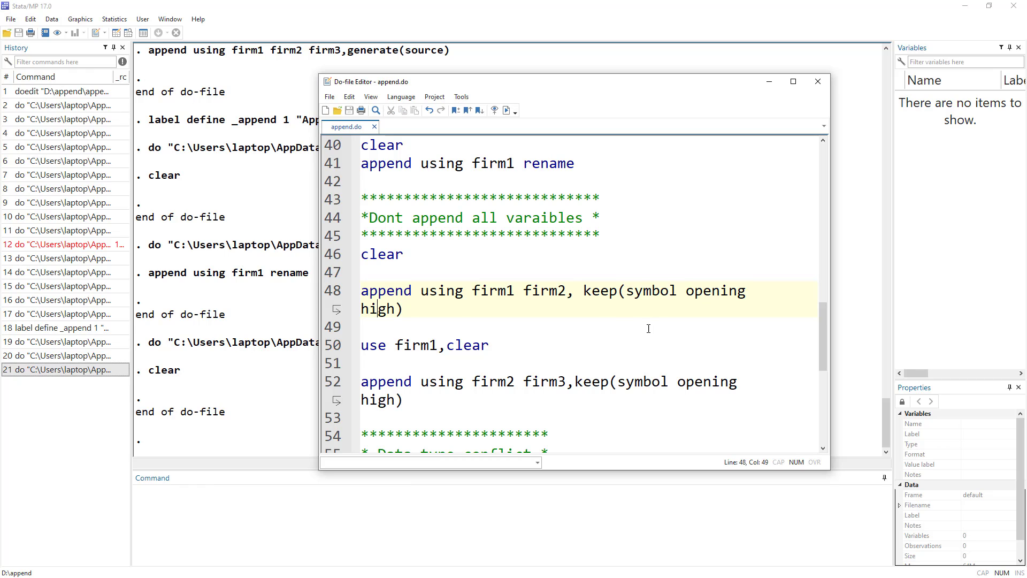
double_click(597, 293)
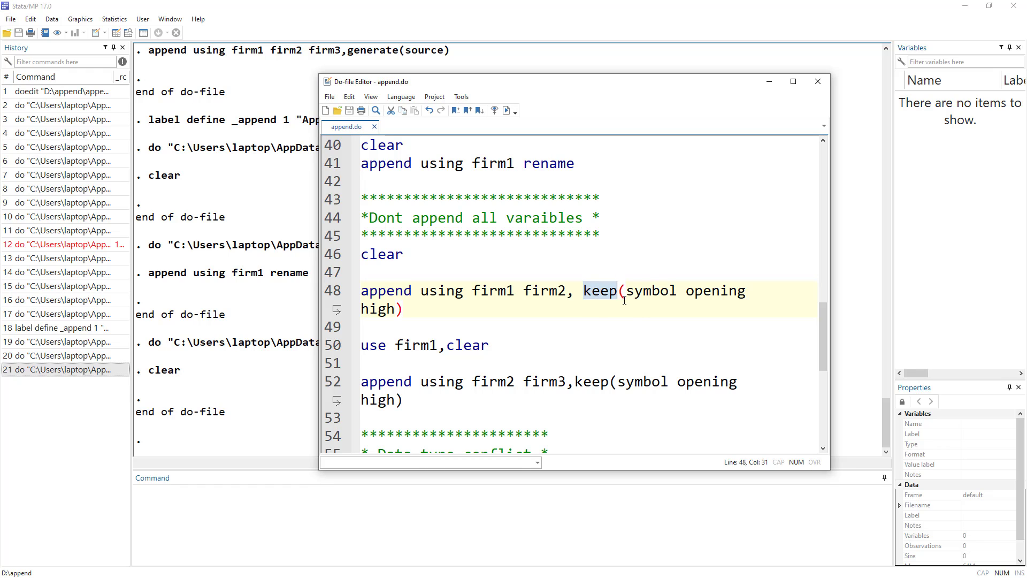
drag(626, 291, 646, 321)
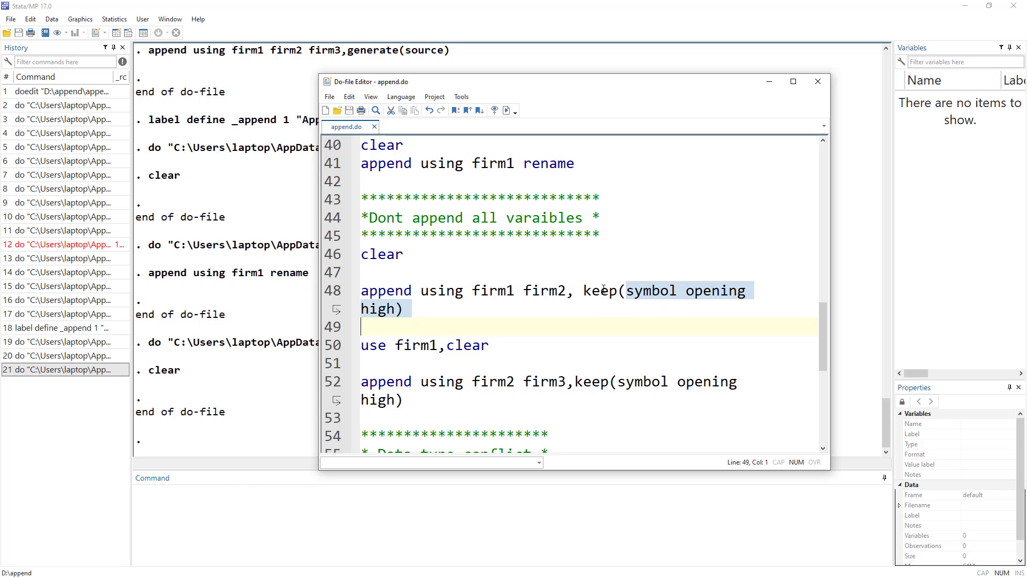
click(337, 296)
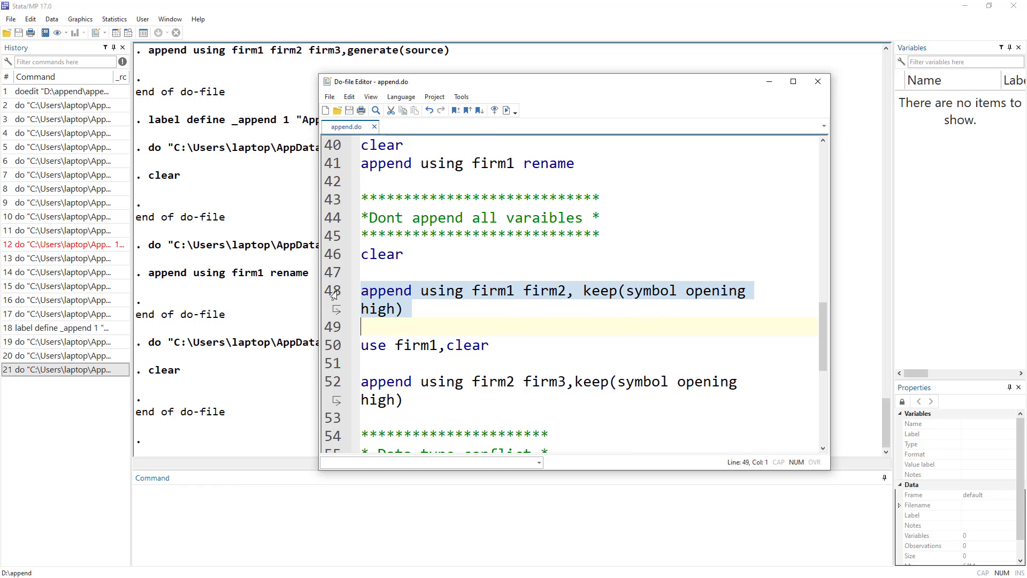
click(506, 110)
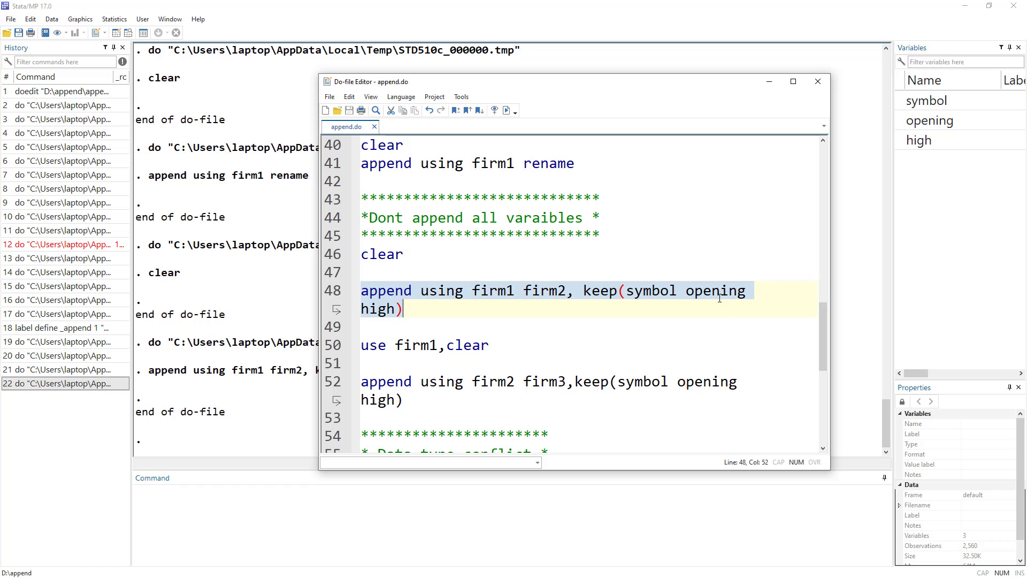
- Load firm1 with use firm1,clear and run append using firm2 firm3,keep(symbol opening high) on line 52
click(325, 348)
click(507, 110)
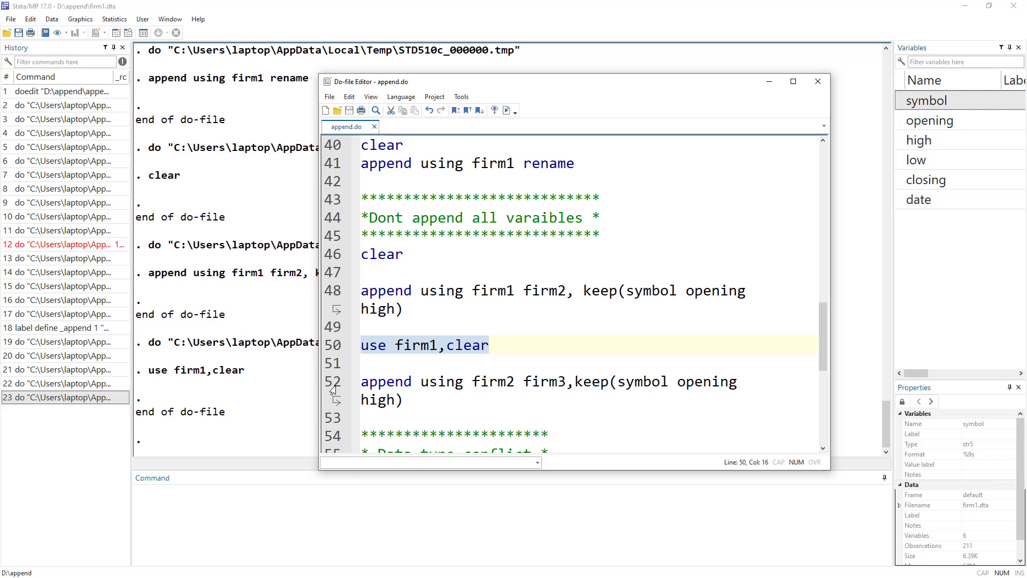
click(360, 384)
click(507, 111)
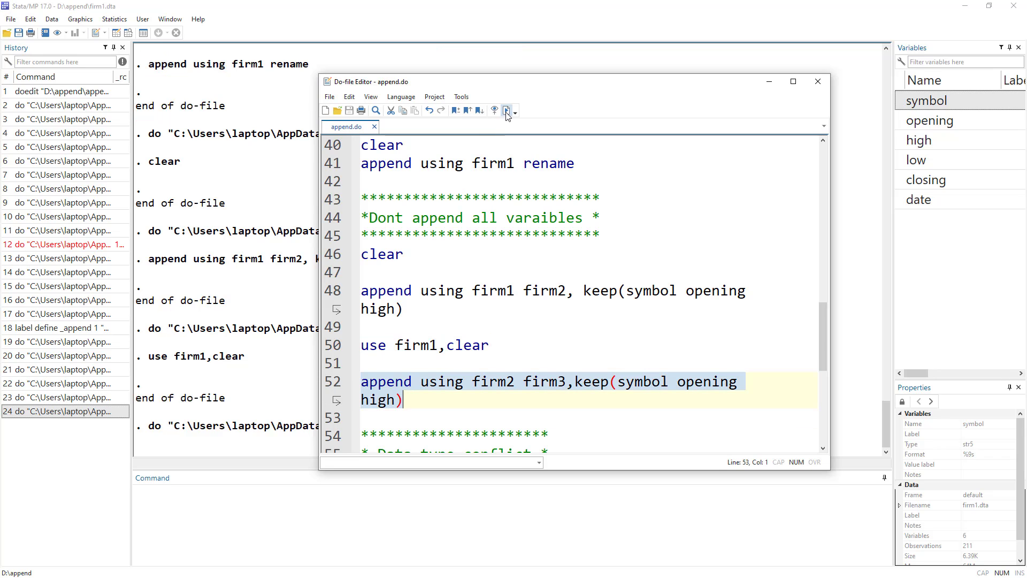
- Examine in the Data Editor which variables hold values for the appended Firm2 observations around row 389
click(116, 32)
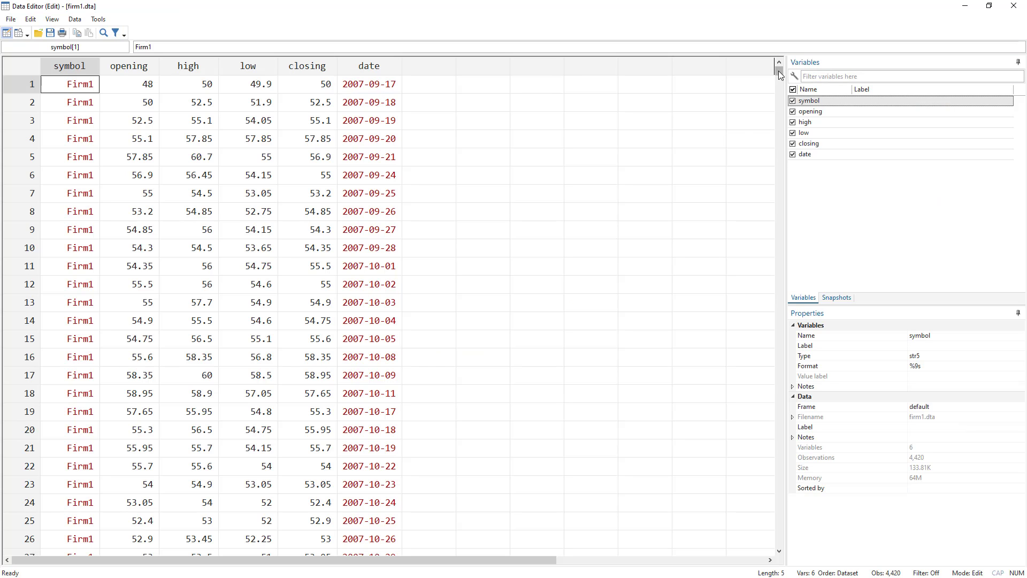
drag(778, 70, 770, 115)
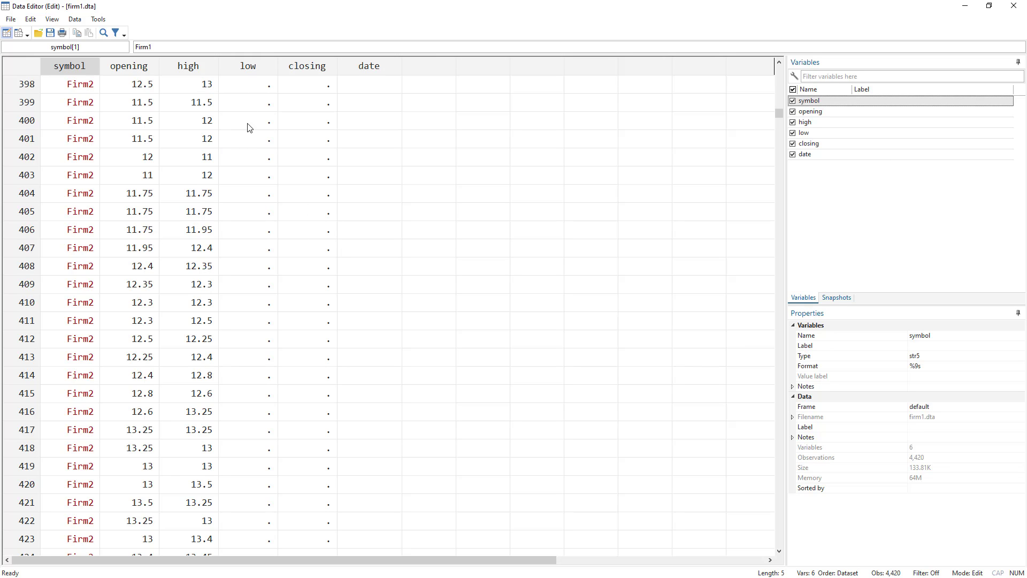
scroll(252, 126, up, 3)
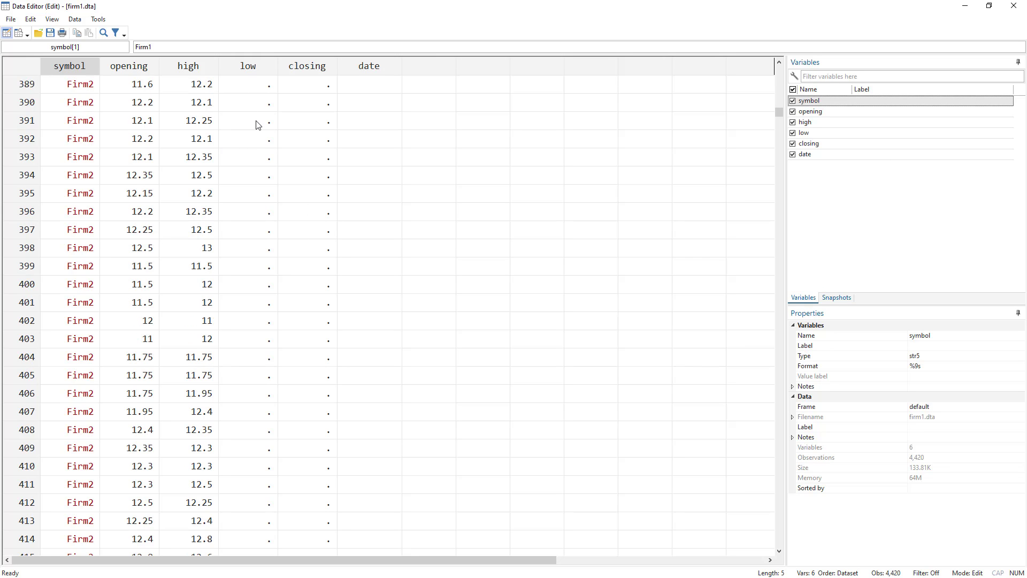
click(128, 65)
- Review the keep option in the do-file by comparing the append commands on lines 48 and 52
key(alt+Tab)
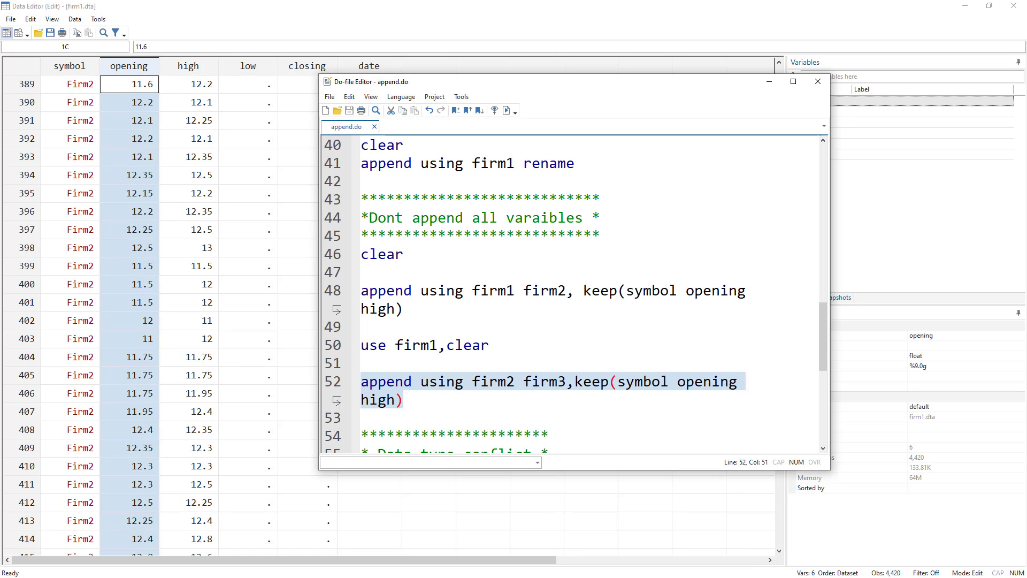
click(610, 390)
double_click(610, 387)
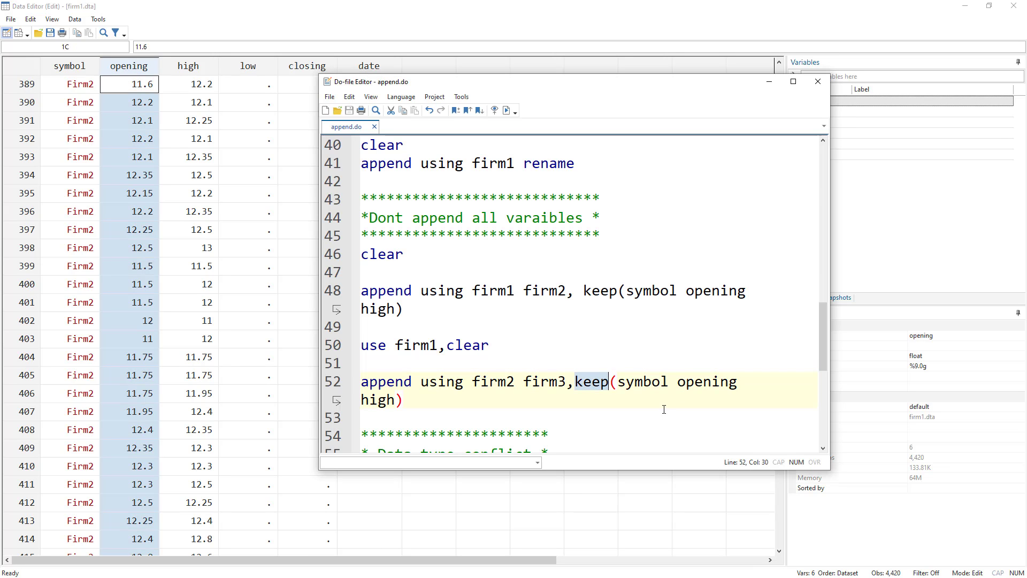
click(477, 292)
drag(454, 291, 602, 292)
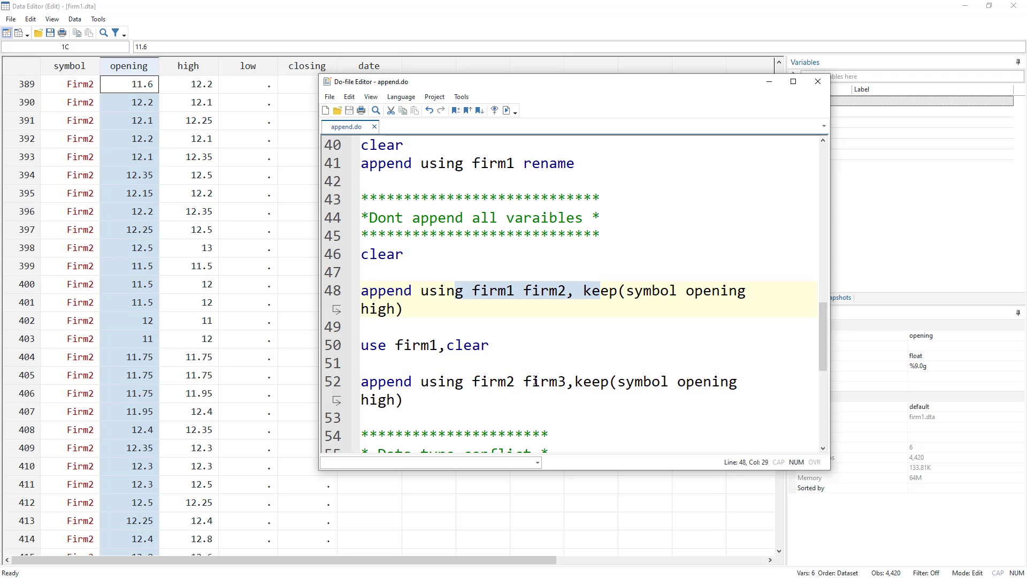
drag(506, 381, 583, 380)
- Go to the do-file's Data type conflict section and run the clear command on line 57
scroll(474, 362, down, 3)
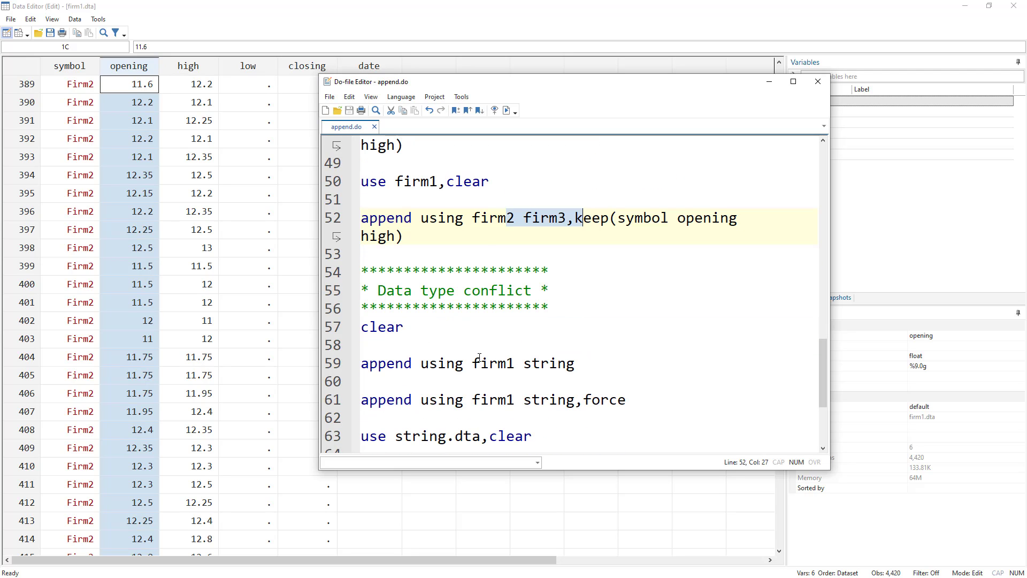
scroll(480, 357, down, 1)
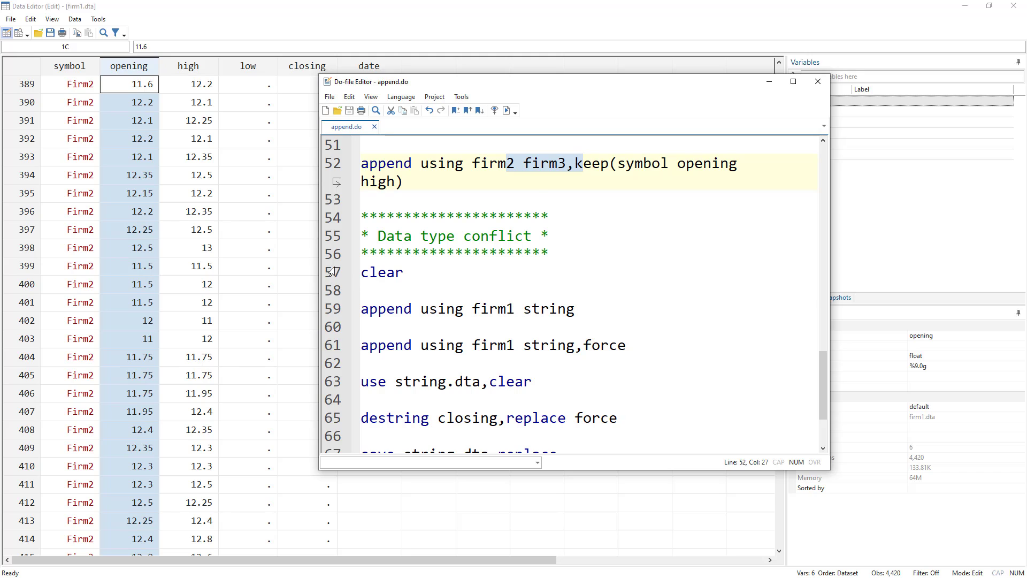
drag(362, 272, 404, 272)
click(506, 110)
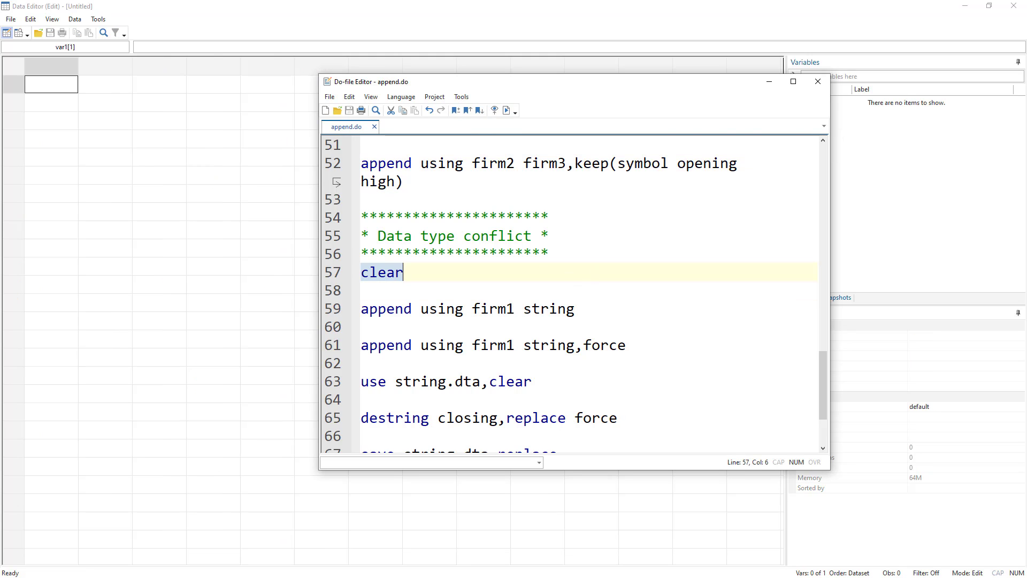
- Open string.dta from the append folder, examine the NULL entries and storage type of closing, and close its Data Editor
key(alt+Tab)
click(528, 141)
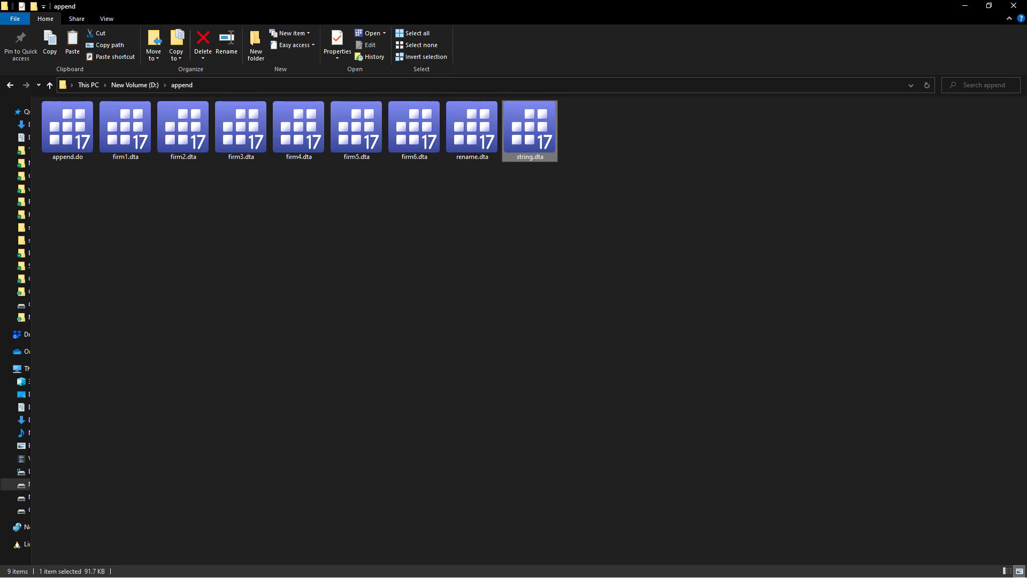
double_click(527, 141)
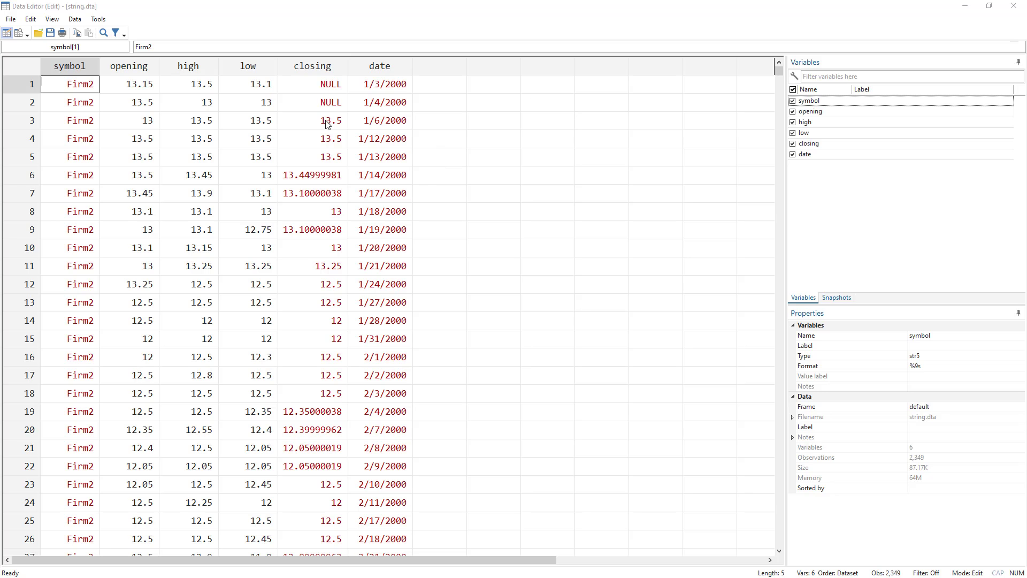
click(318, 66)
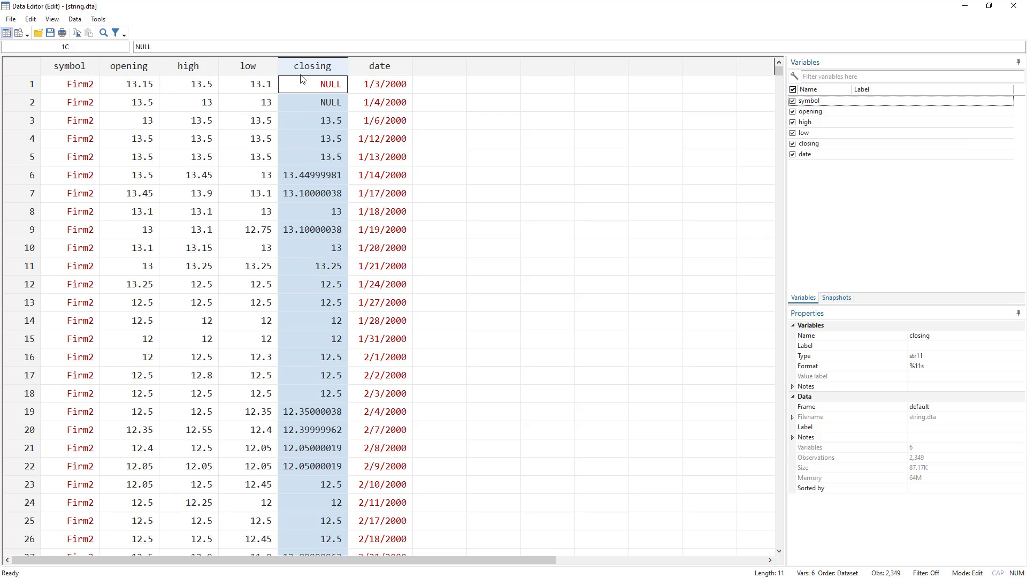
click(485, 219)
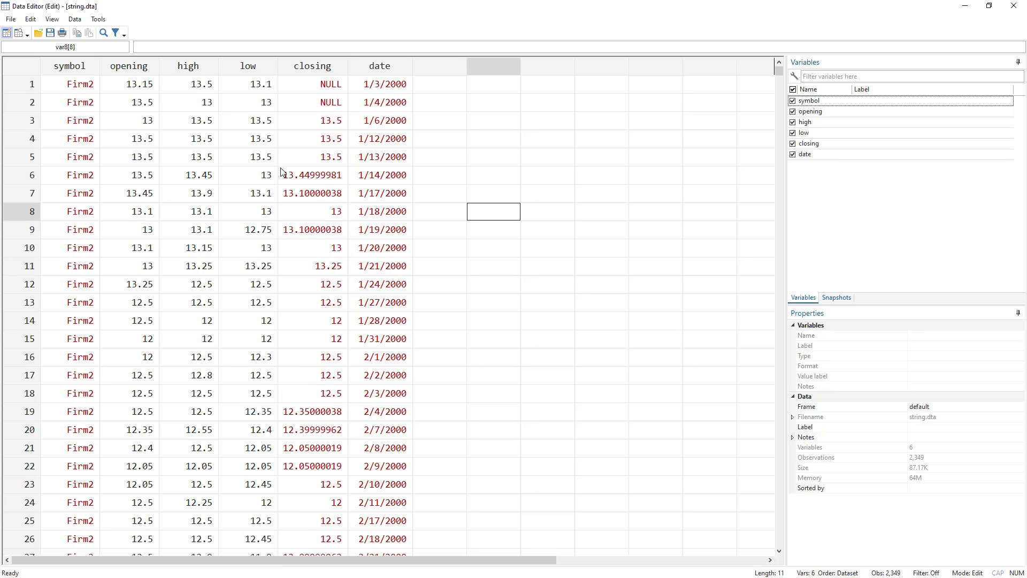
click(318, 88)
click(328, 104)
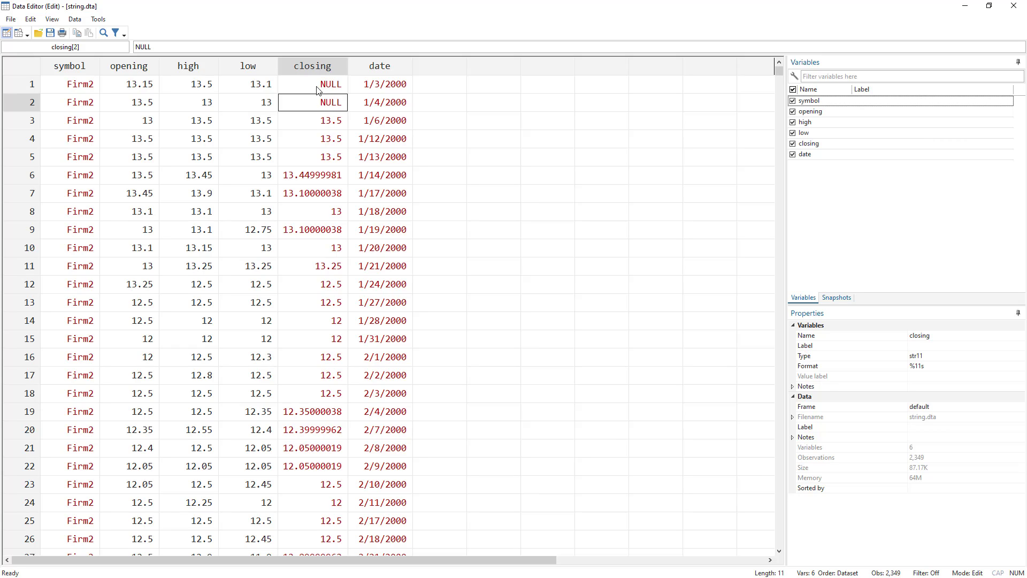
click(319, 88)
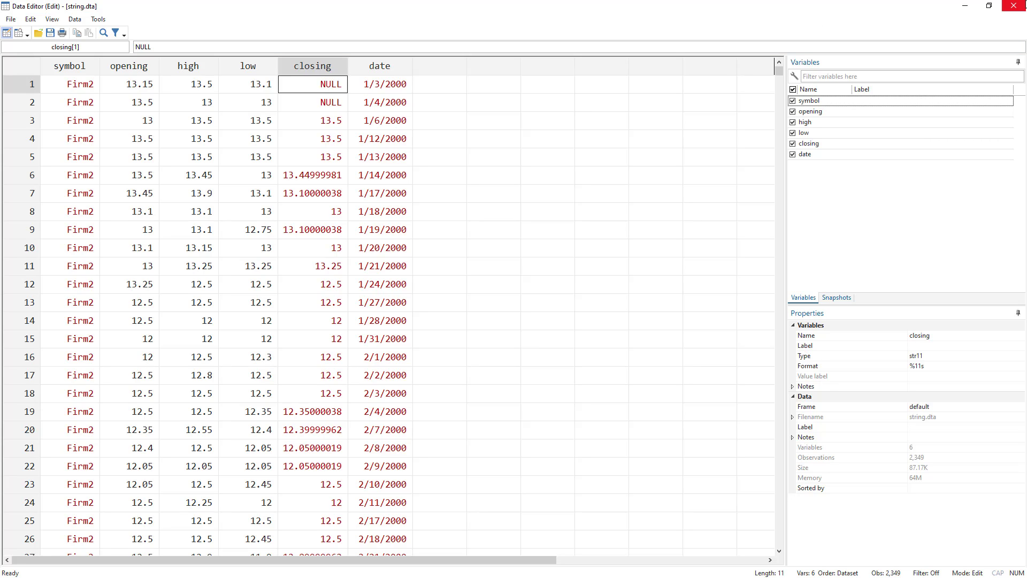
click(1013, 5)
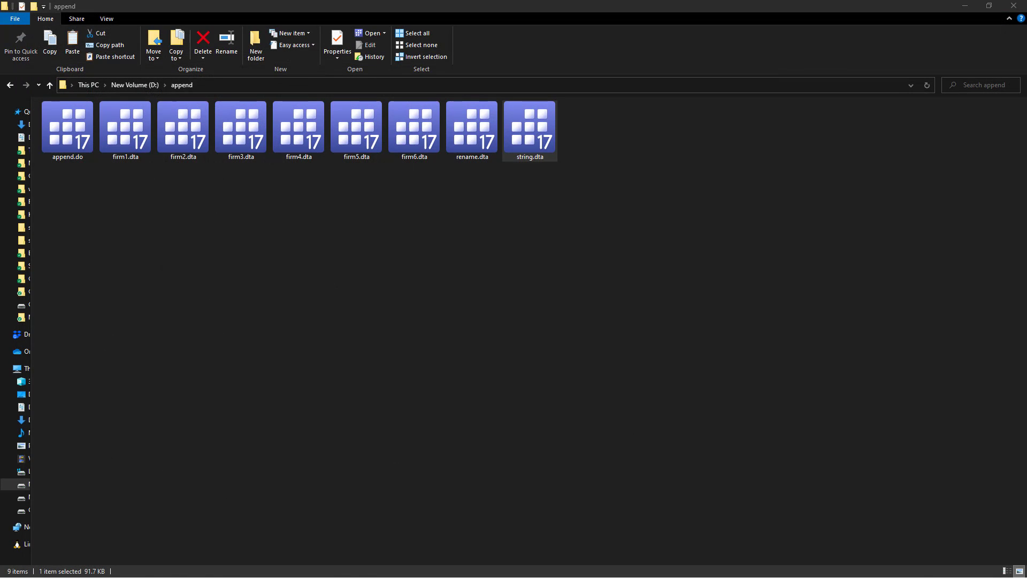
- Try to run append using firm1 string on line 59 and read the resulting output about closing and the force option
key(alt+Tab)
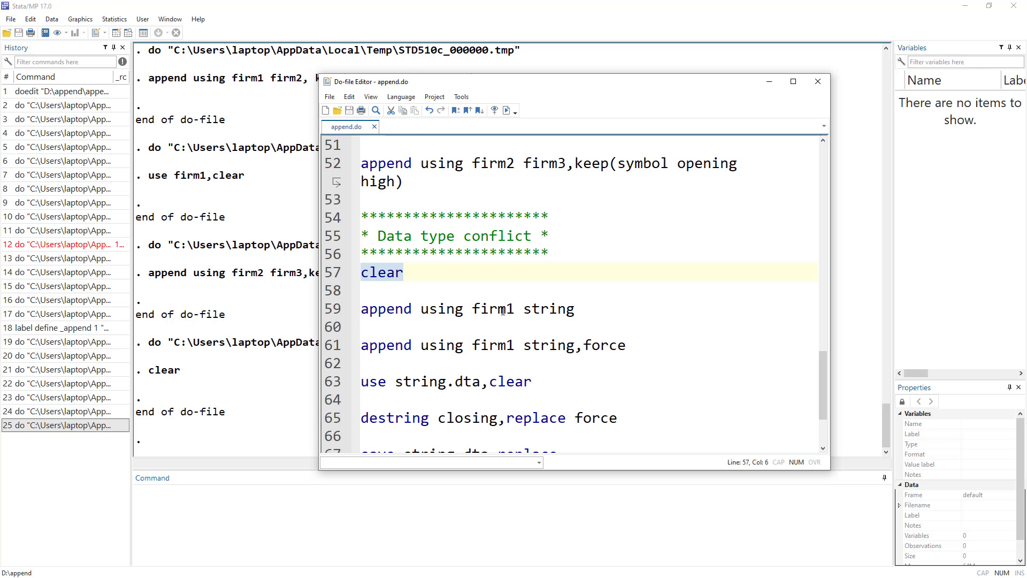
double_click(503, 311)
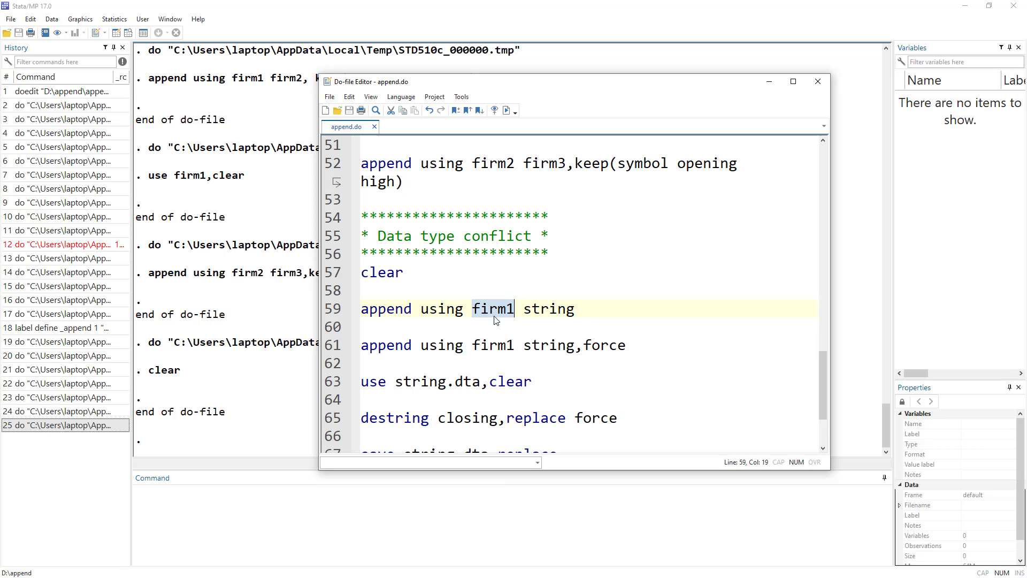
double_click(541, 308)
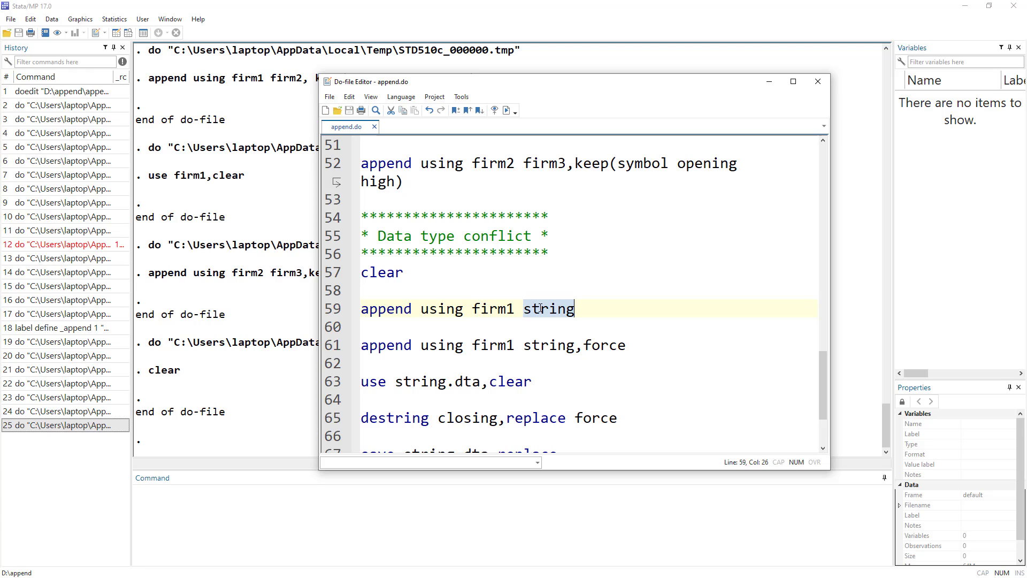
key(Home)
key(shift+Down)
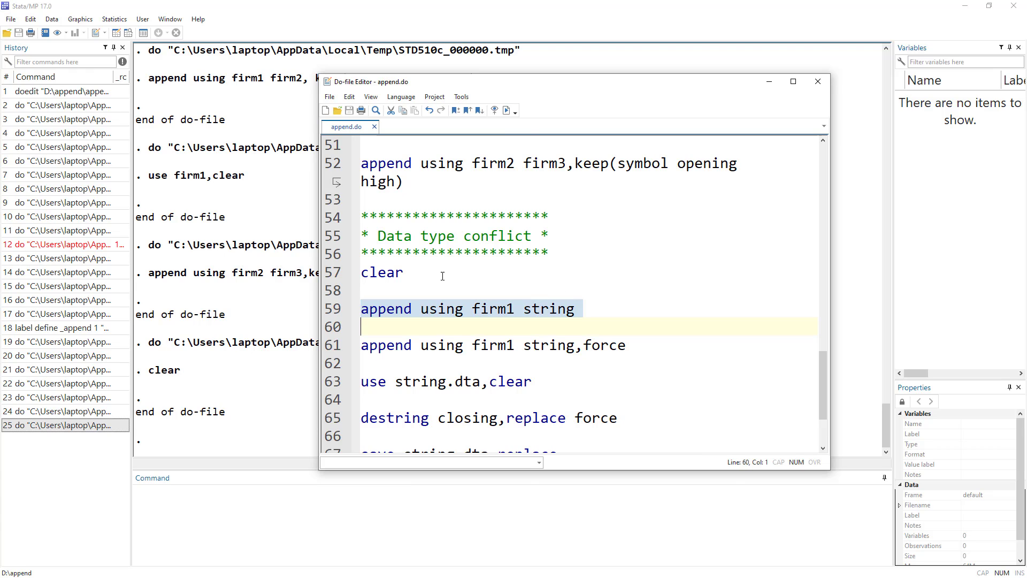
click(506, 111)
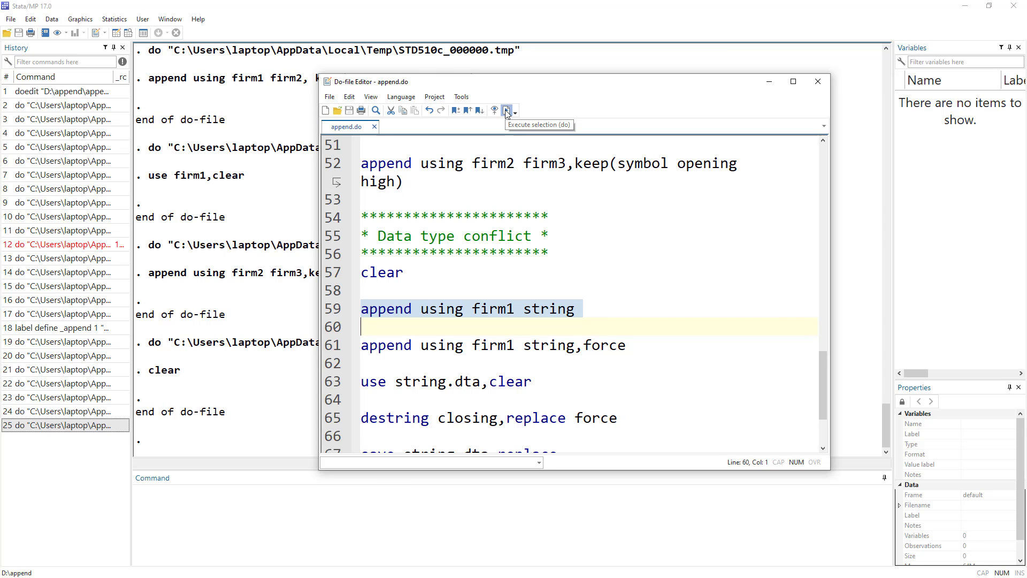
click(239, 337)
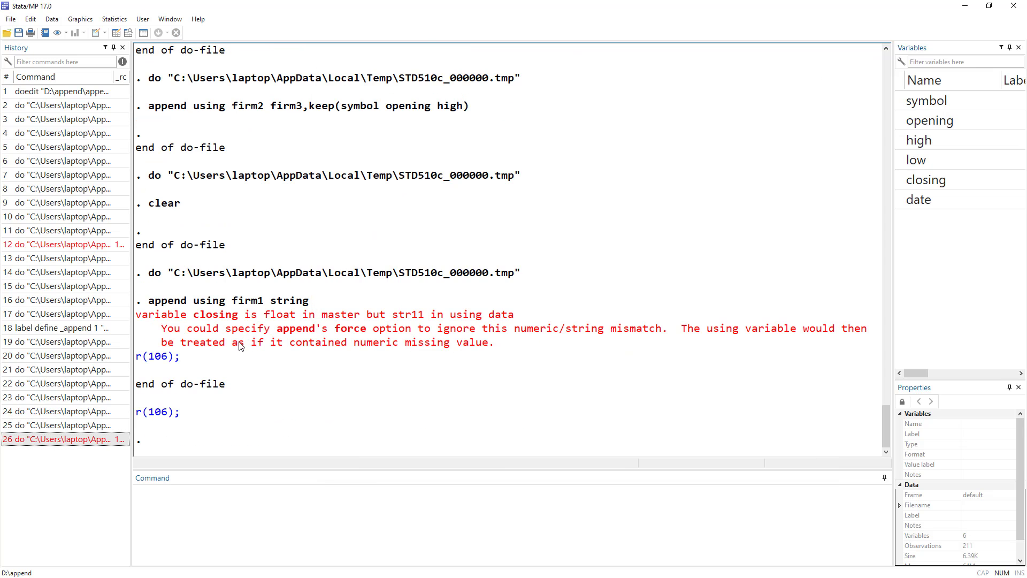
drag(148, 315, 431, 316)
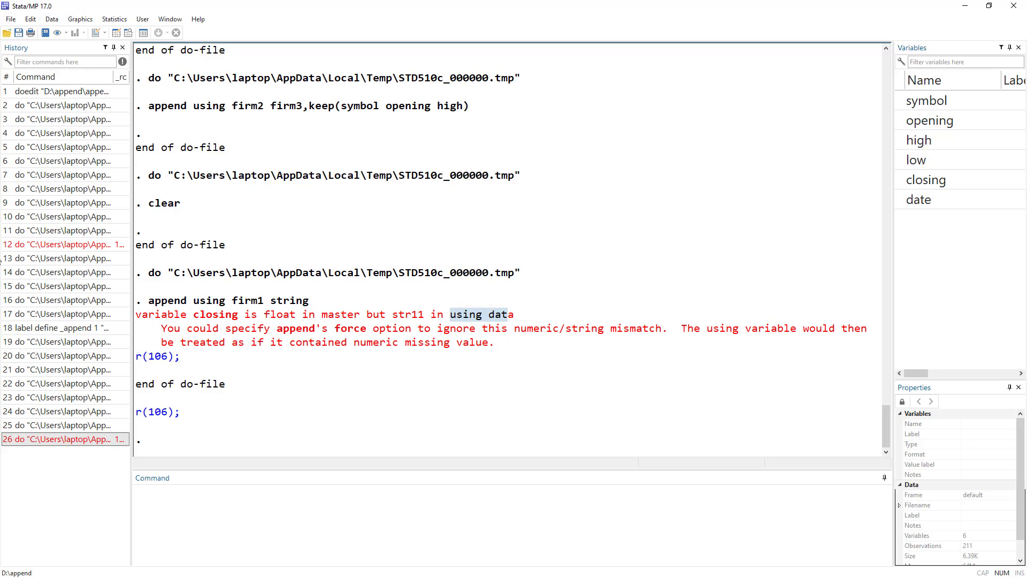
drag(182, 331, 426, 332)
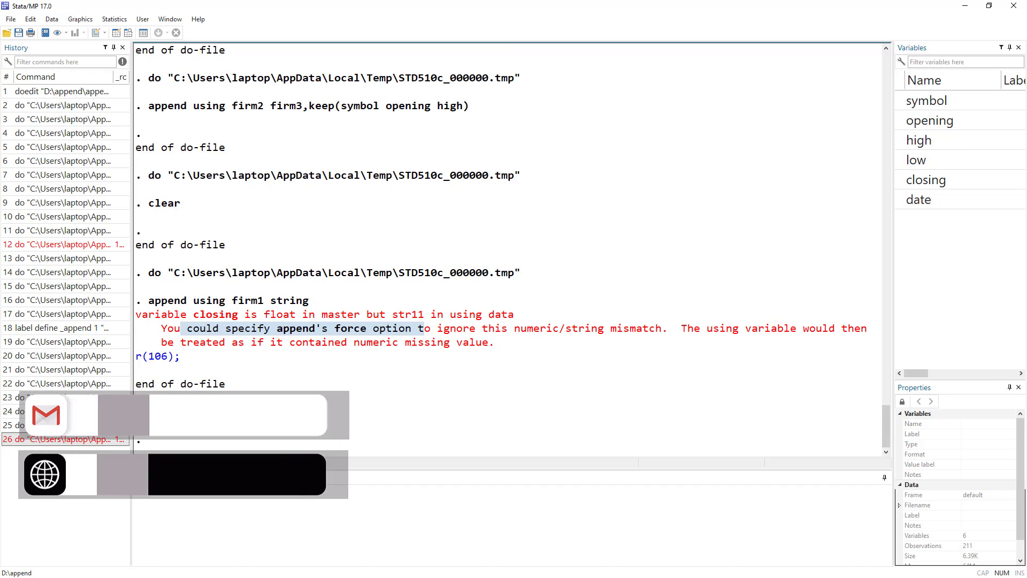
- Run append using firm1 string,force on line 61 of the do-file
key(alt+Tab)
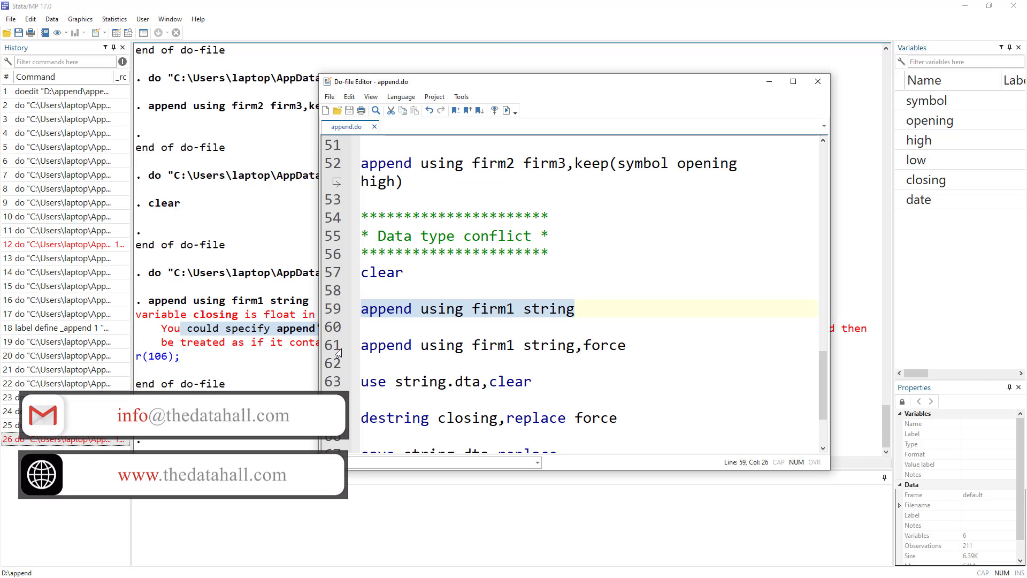
click(424, 344)
click(326, 345)
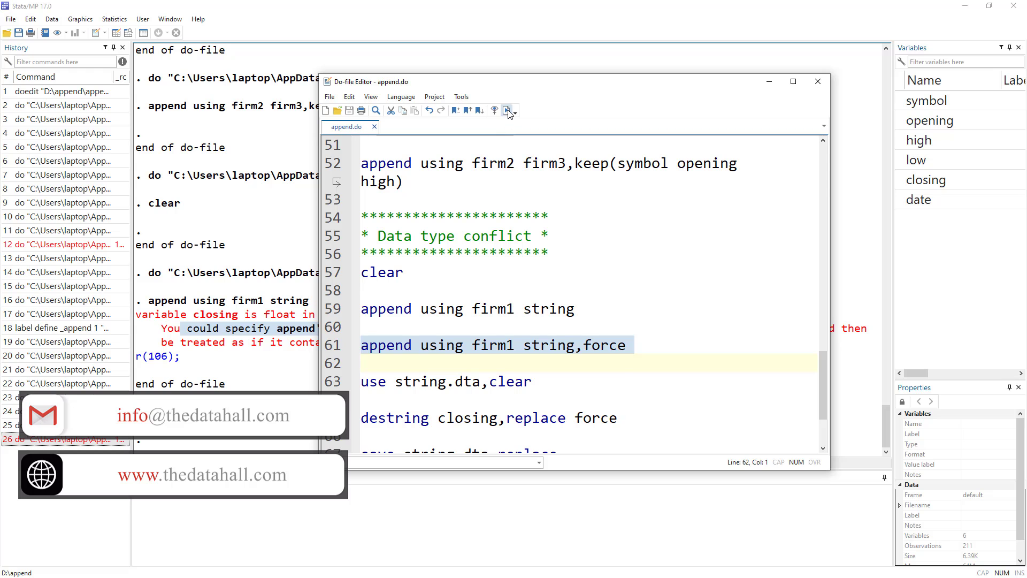
key(ctrl+d)
- Examine the closing variable in the Data Editor for both the Firm1 and the appended Firm2 observations
click(252, 270)
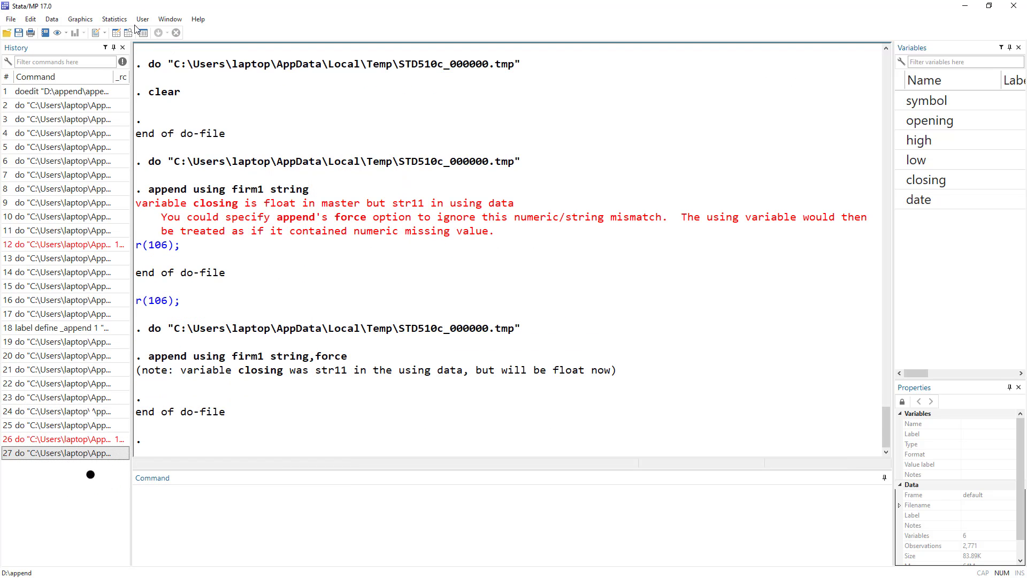
click(116, 32)
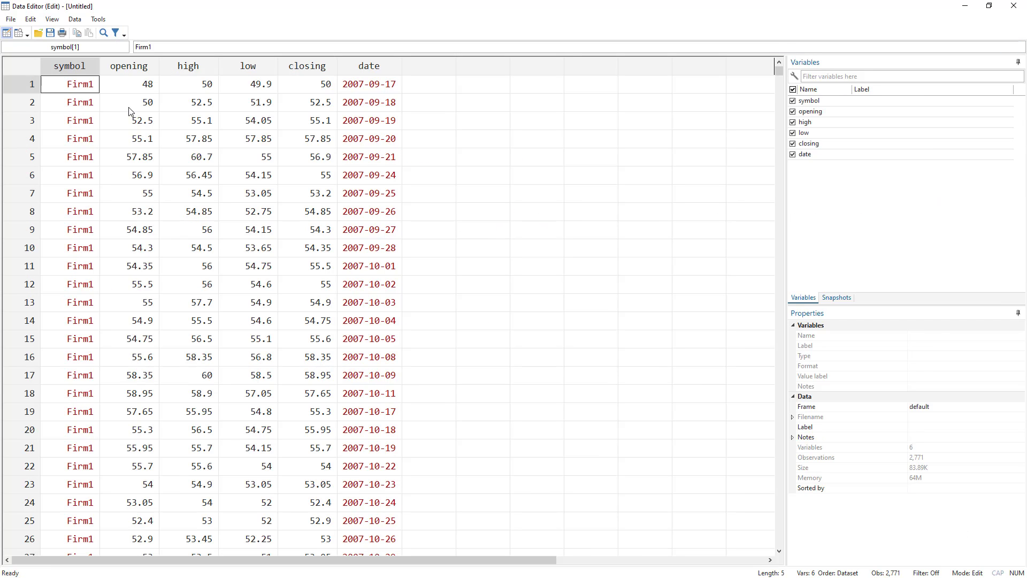
drag(102, 108, 328, 141)
click(319, 67)
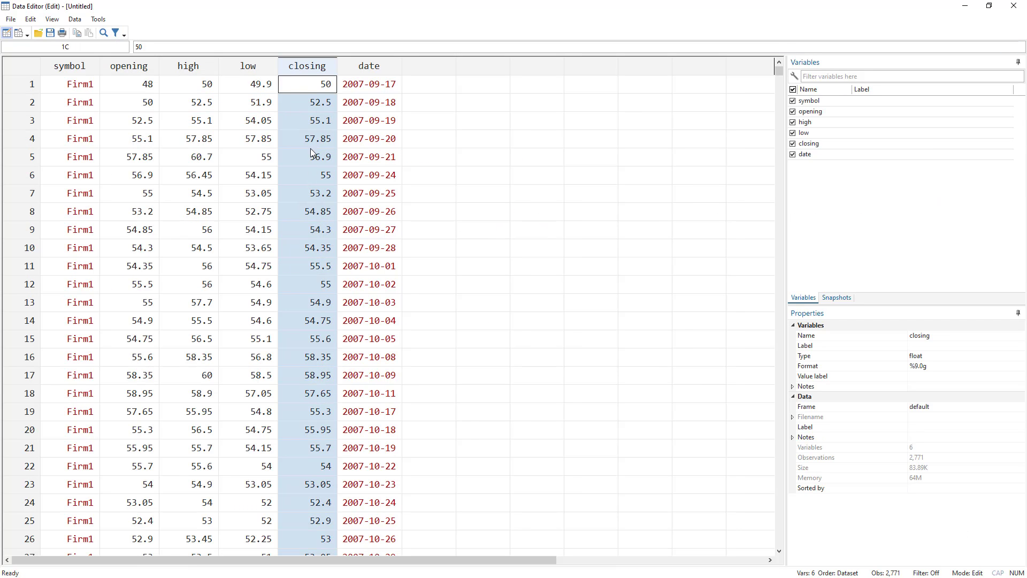
drag(779, 71, 780, 226)
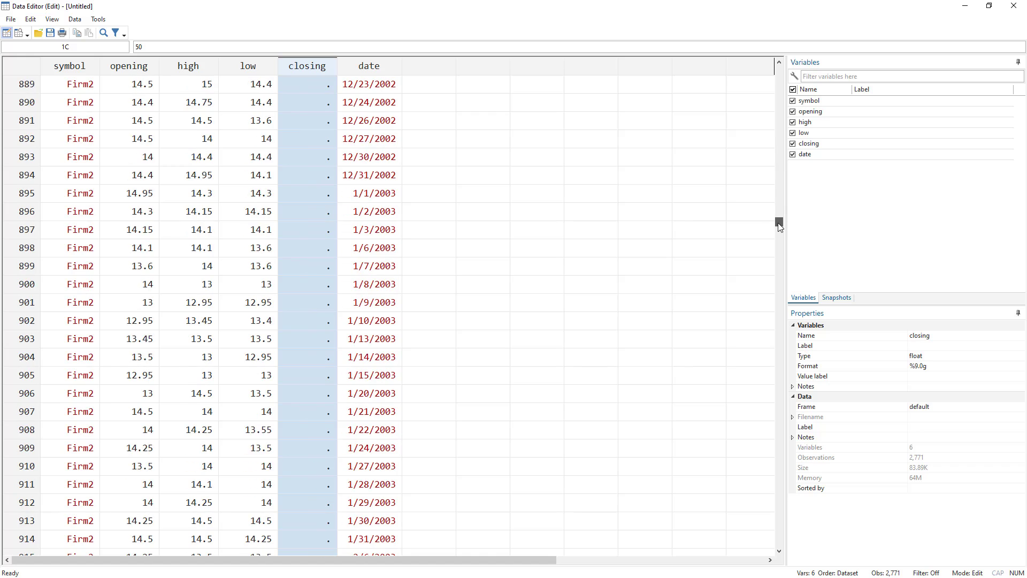
click(86, 182)
drag(319, 86, 329, 449)
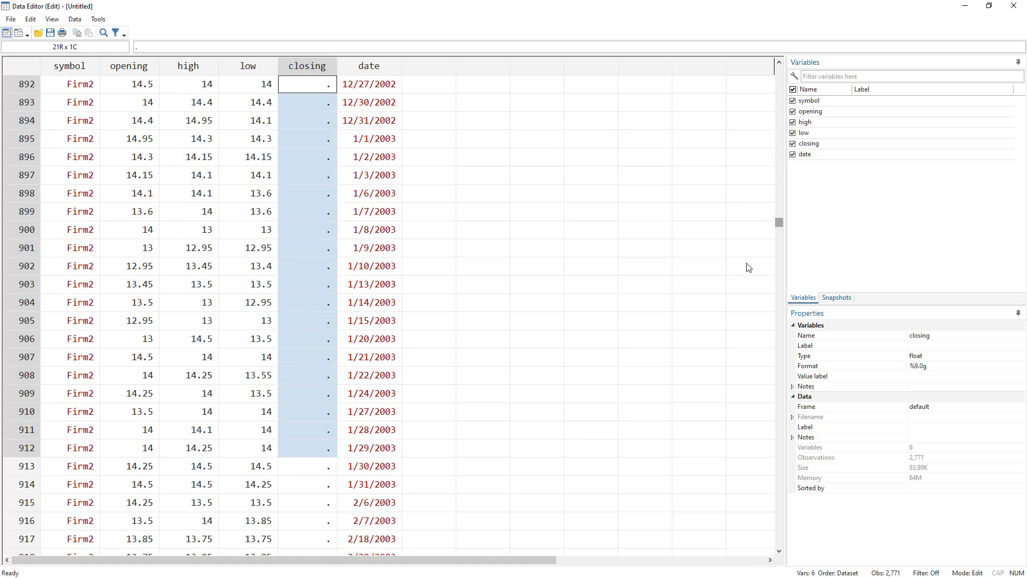
drag(779, 223, 753, 141)
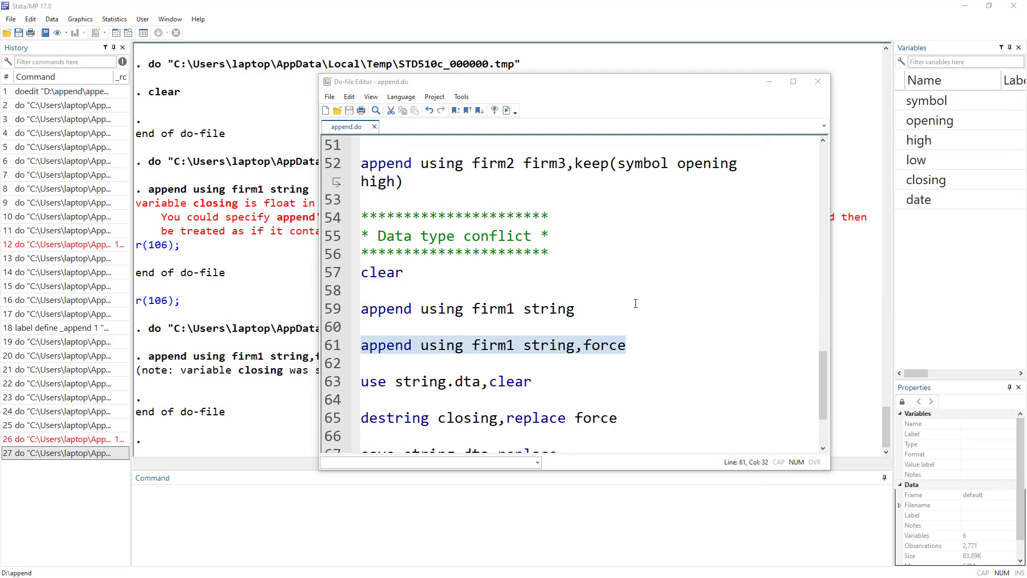
- Load the string dataset by running use string.dta,clear on line 63
double_click(556, 345)
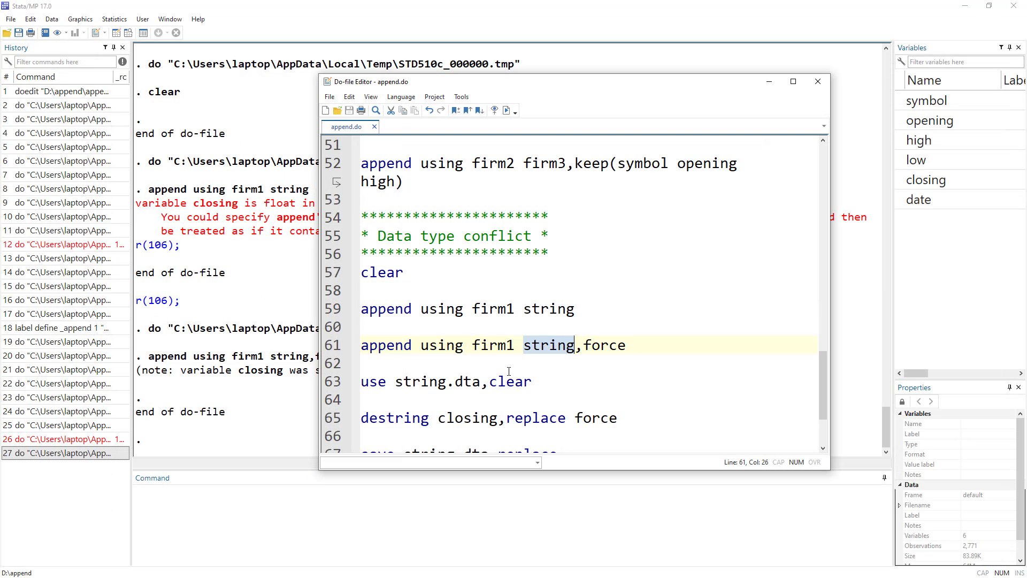
click(336, 381)
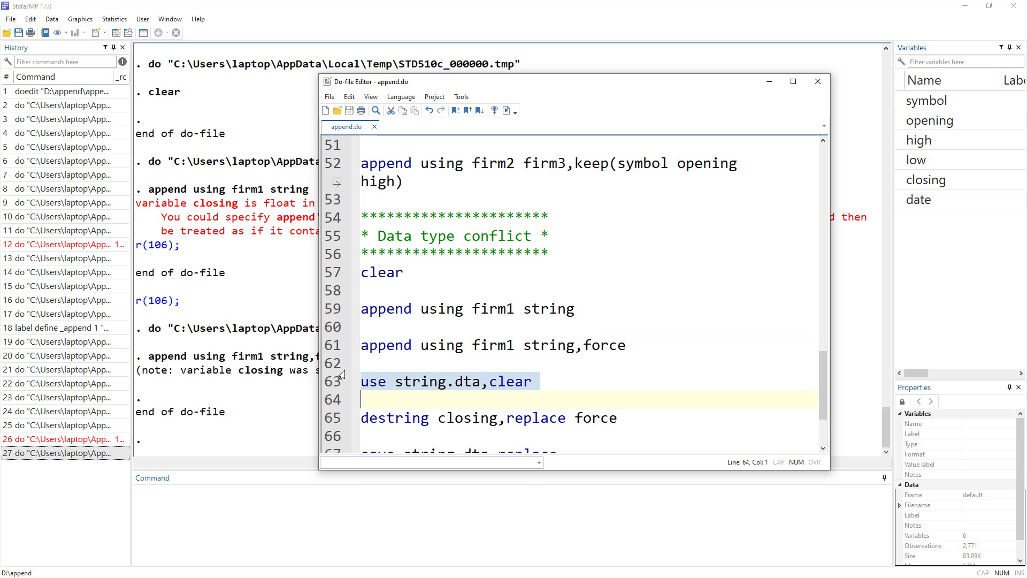
click(506, 110)
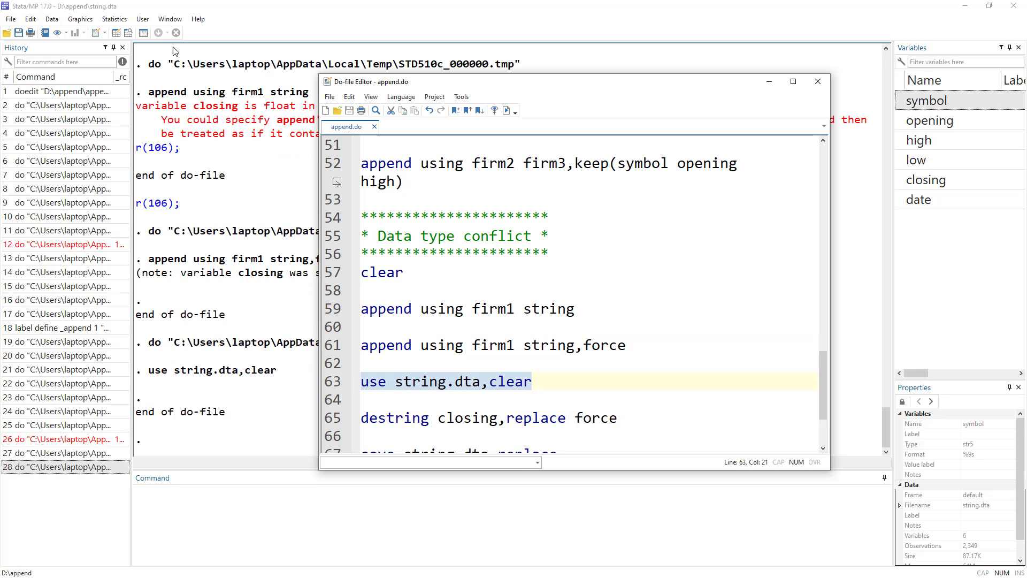
- Inspect the closing variable of the string dataset in the Data Editor, checking the entries in its first two observations
click(116, 34)
click(115, 34)
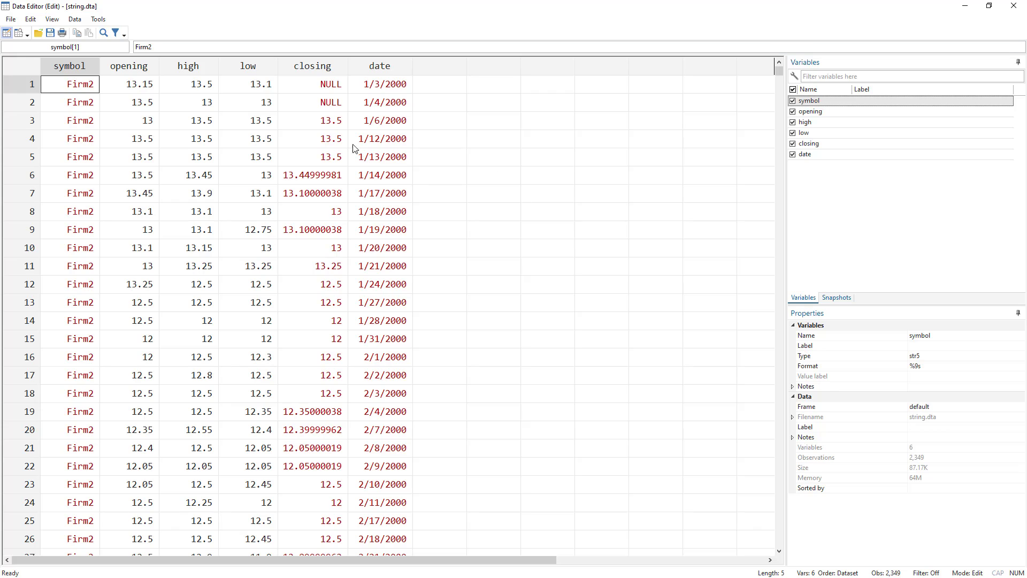
click(314, 68)
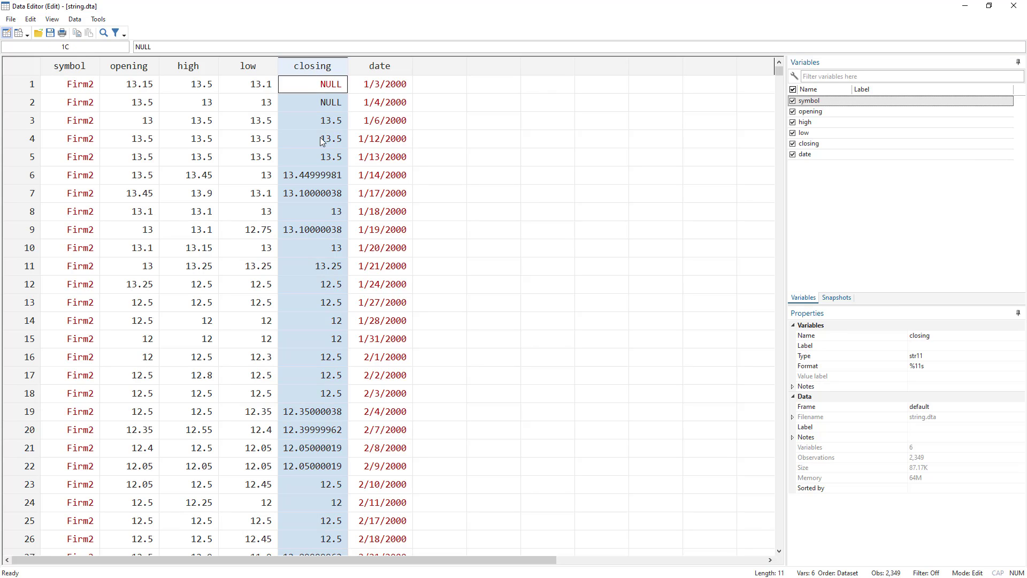
click(322, 88)
click(332, 104)
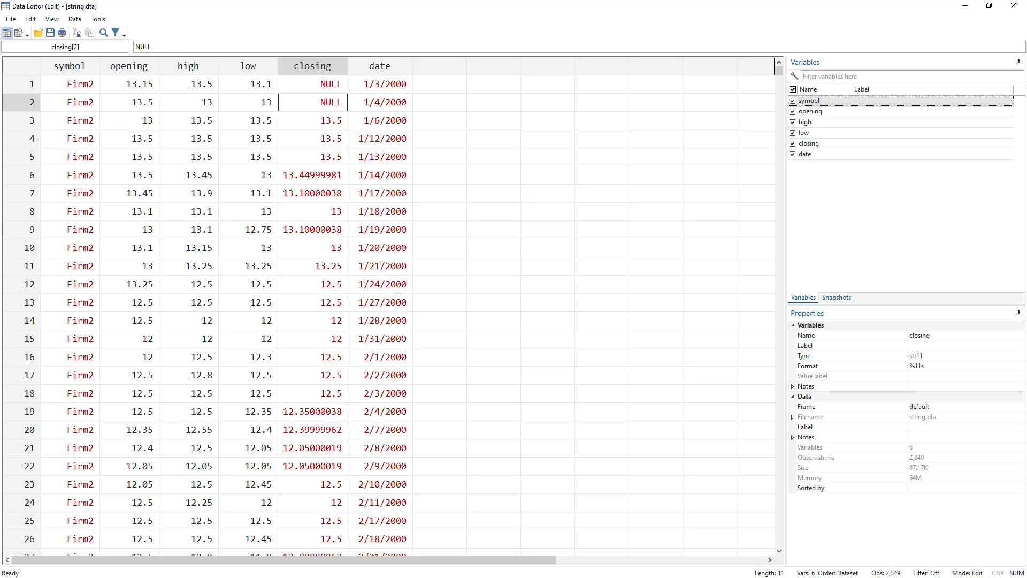
key(alt+F4)
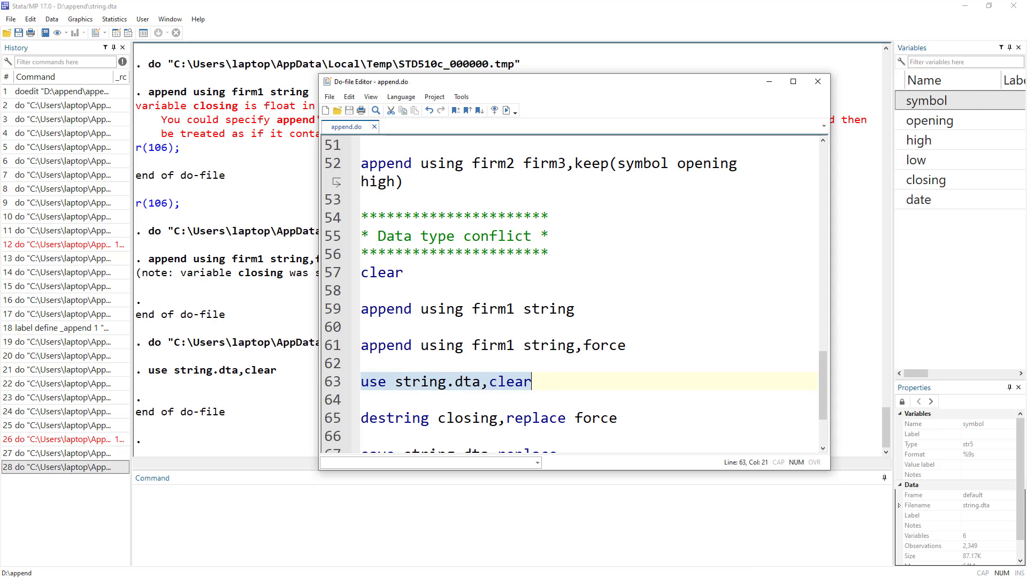
- Convert the closing variable to numeric by running destring closing,replace force on line 65 of the do-file
scroll(521, 335, down, 1)
double_click(377, 363)
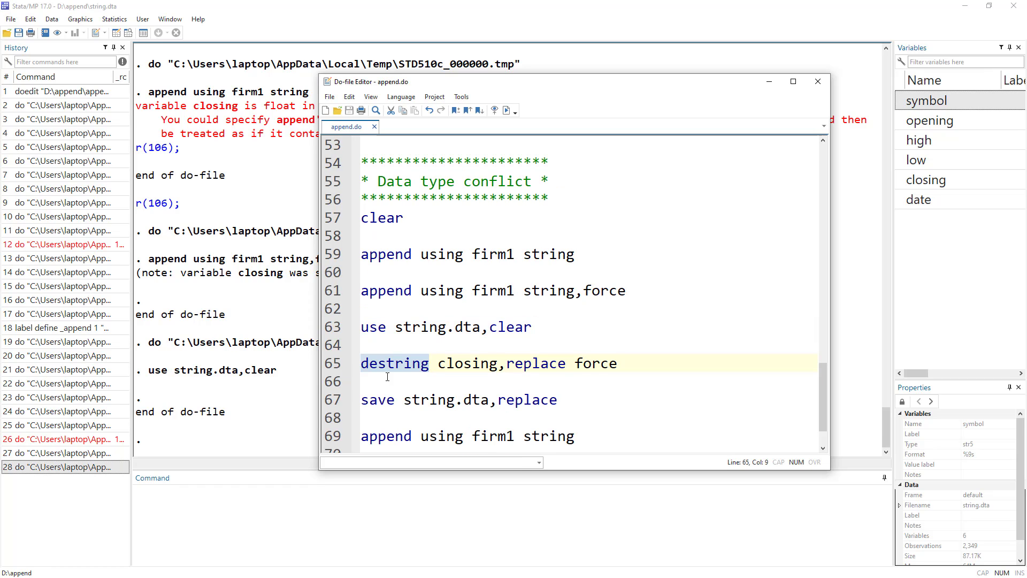
double_click(452, 364)
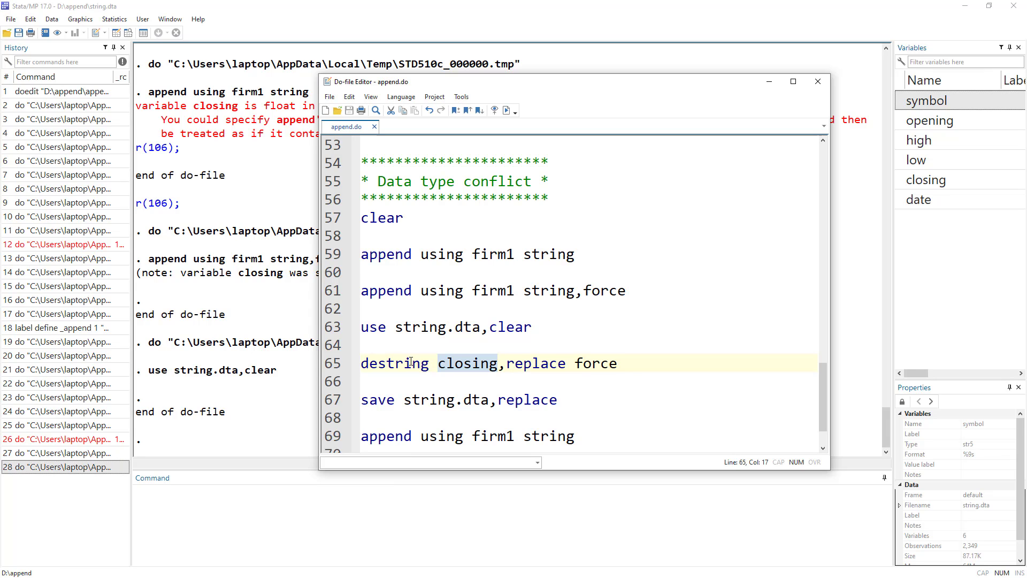
click(370, 363)
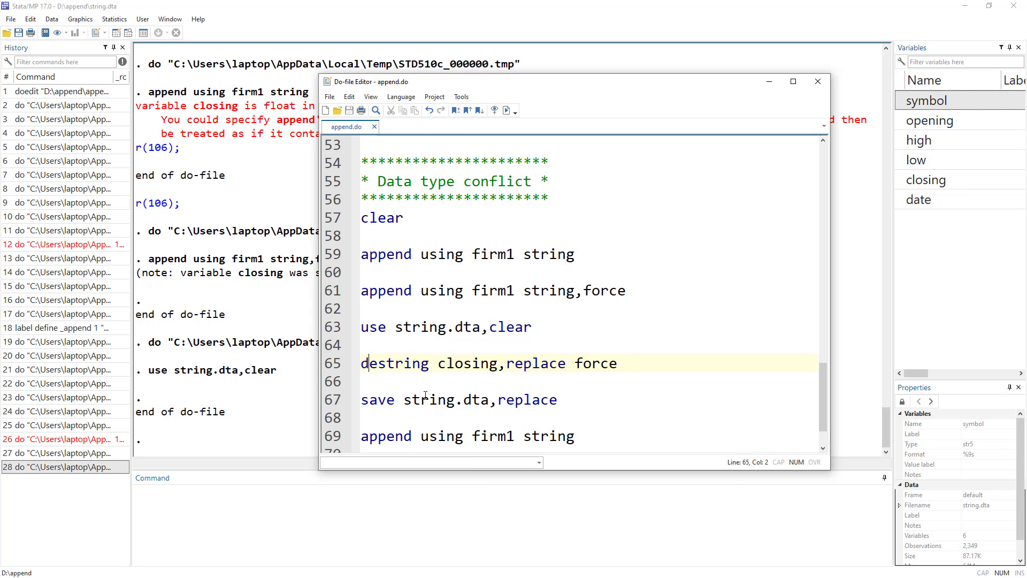
double_click(390, 364)
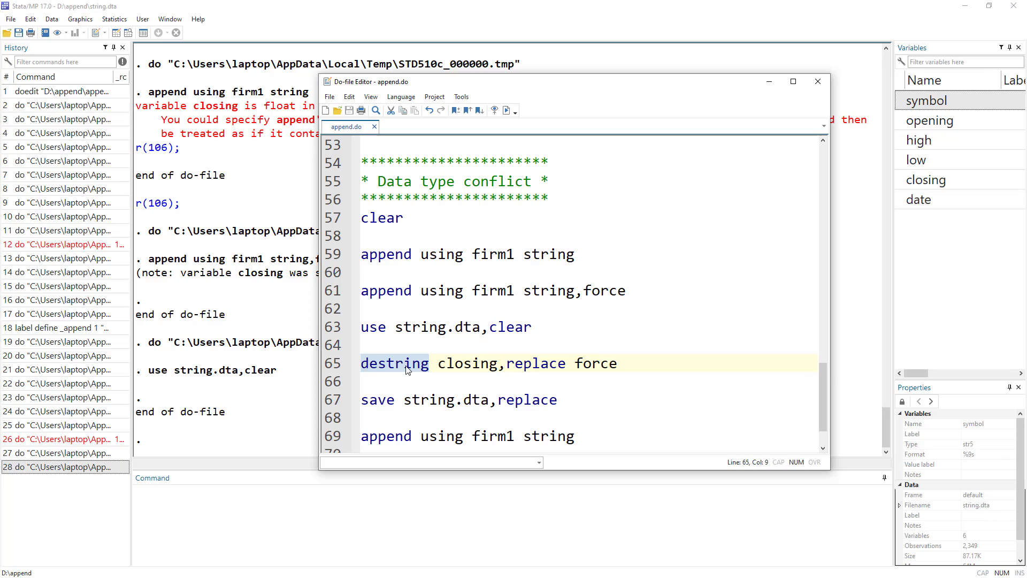
double_click(477, 366)
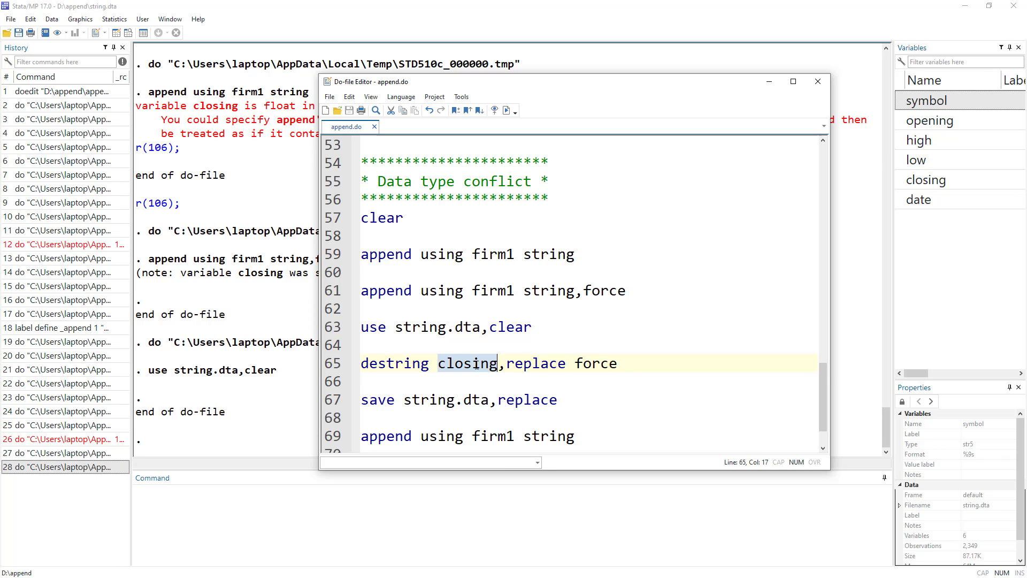
double_click(536, 366)
double_click(595, 363)
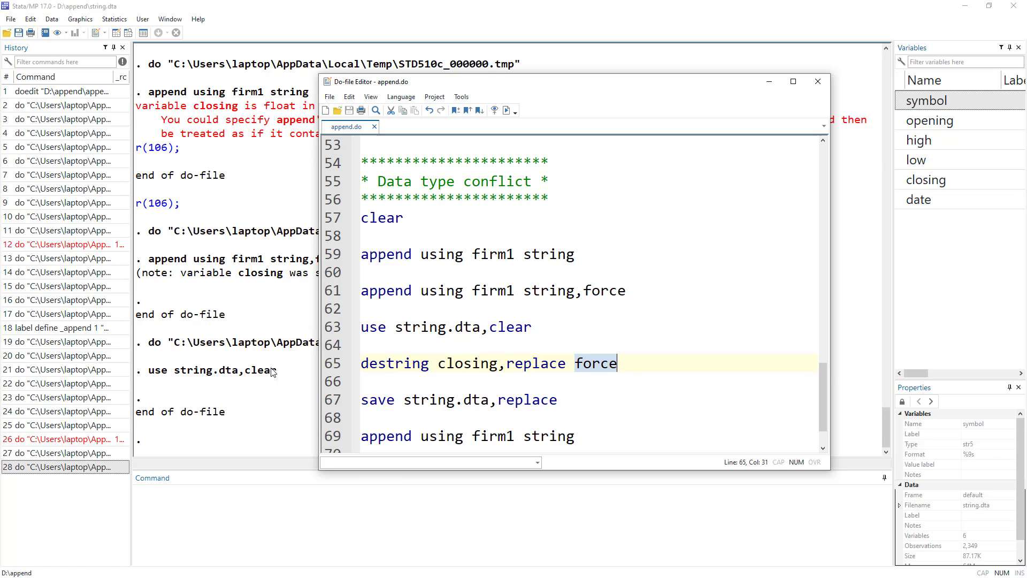
click(321, 363)
click(506, 110)
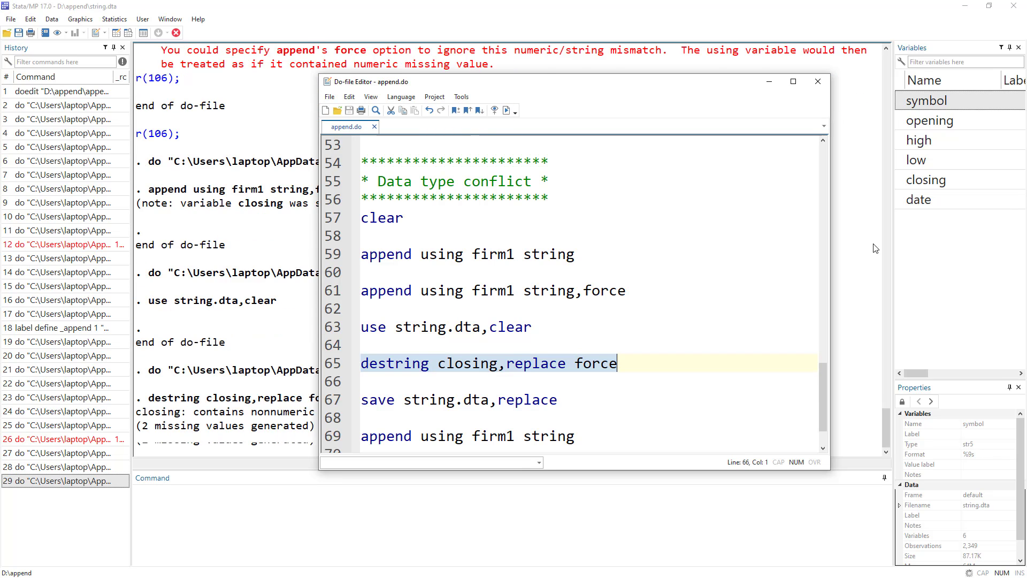
- Check the first two observations of the destringed closing variable in the Data Editor
click(118, 32)
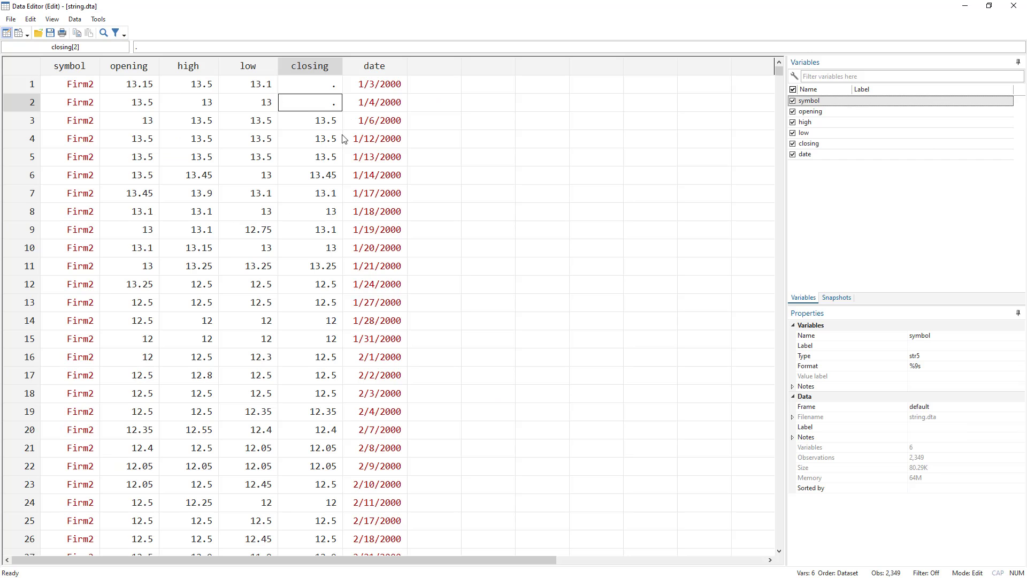
click(322, 88)
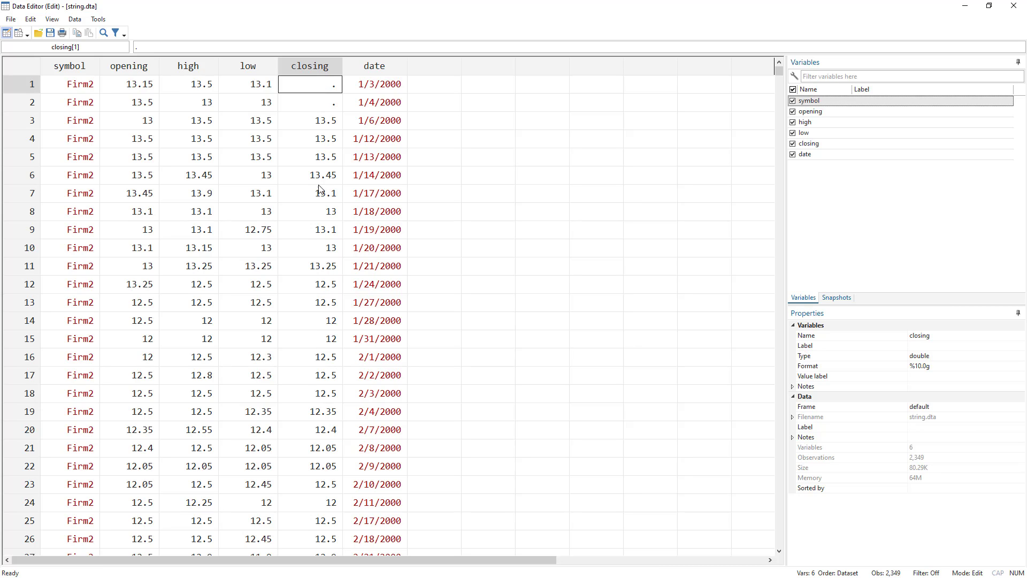
click(327, 103)
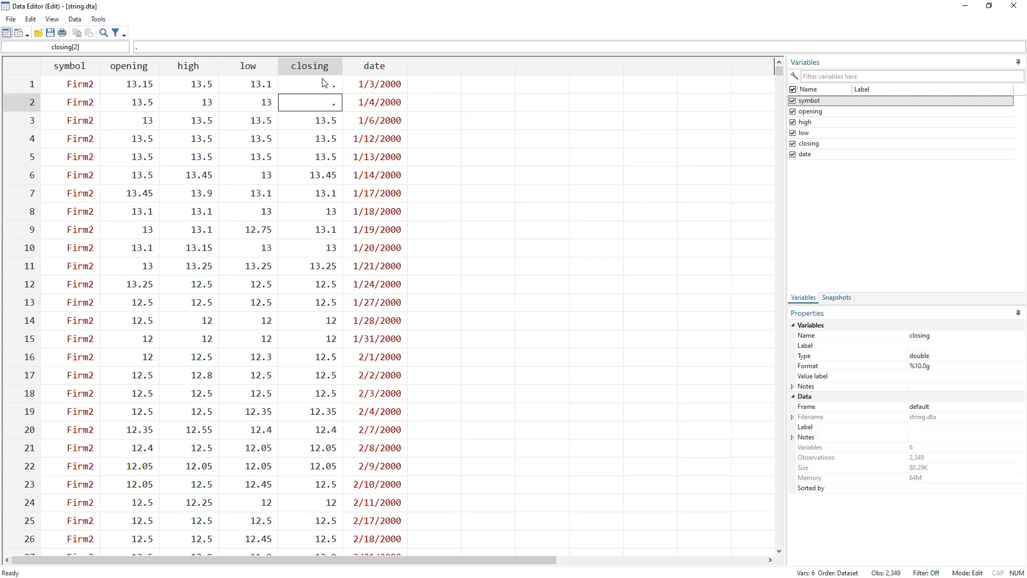
click(324, 84)
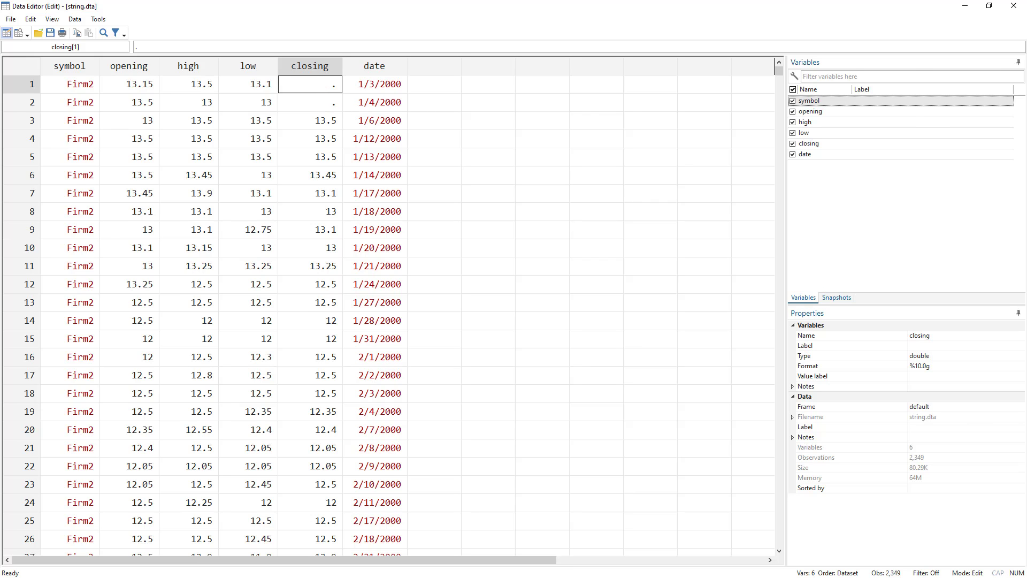
key(alt+F4)
- Run save string.dta,replace on line 67 and append using firm1 string on line 69 of the do-file
click(327, 403)
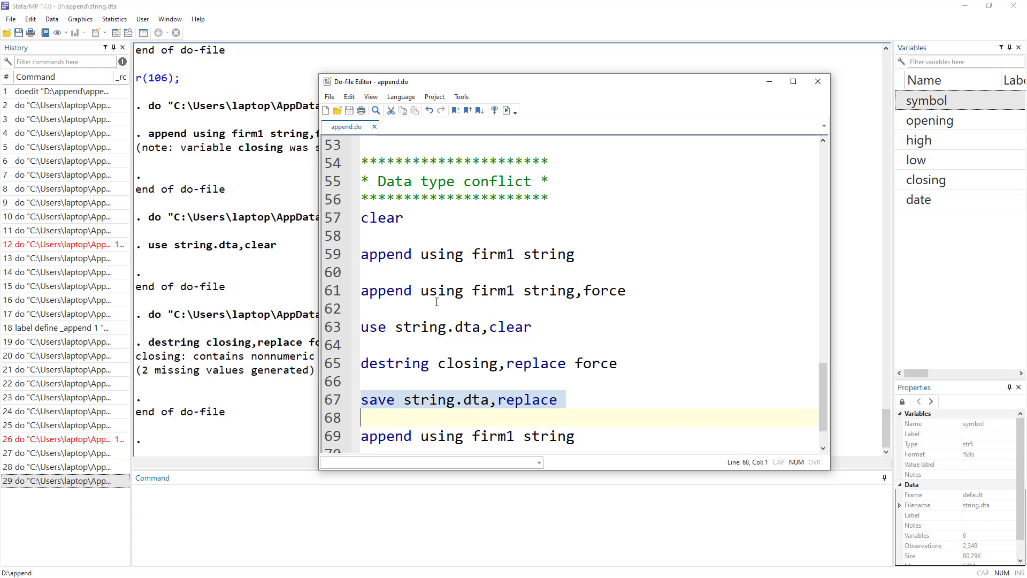
click(504, 116)
scroll(348, 399, down, 1)
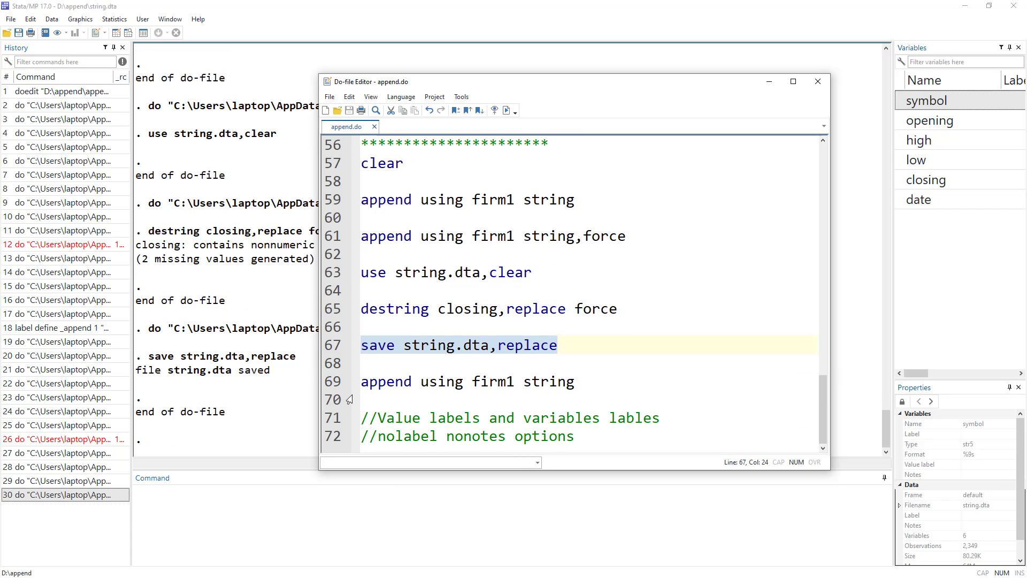
click(333, 383)
click(507, 111)
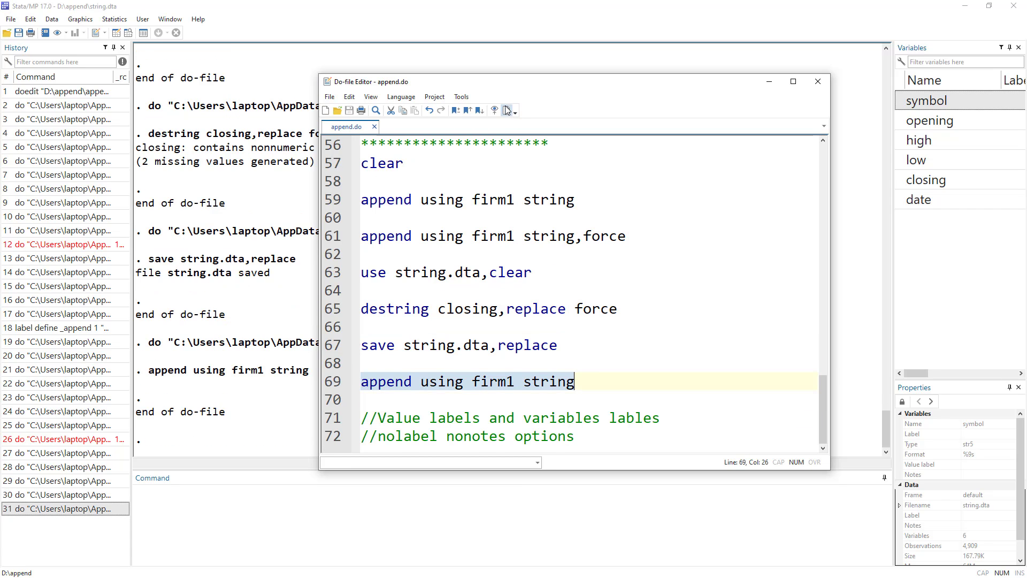
- Browse the observations of the appended dataset in the Data Editor and return to the do-file
click(117, 33)
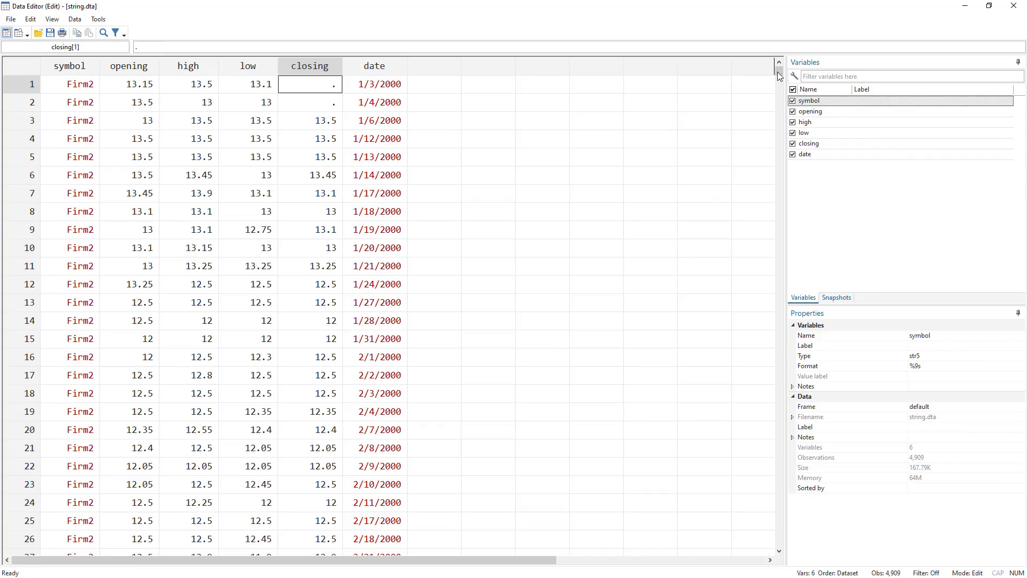
drag(779, 80, 818, 69)
click(969, 5)
key(ctrl+9)
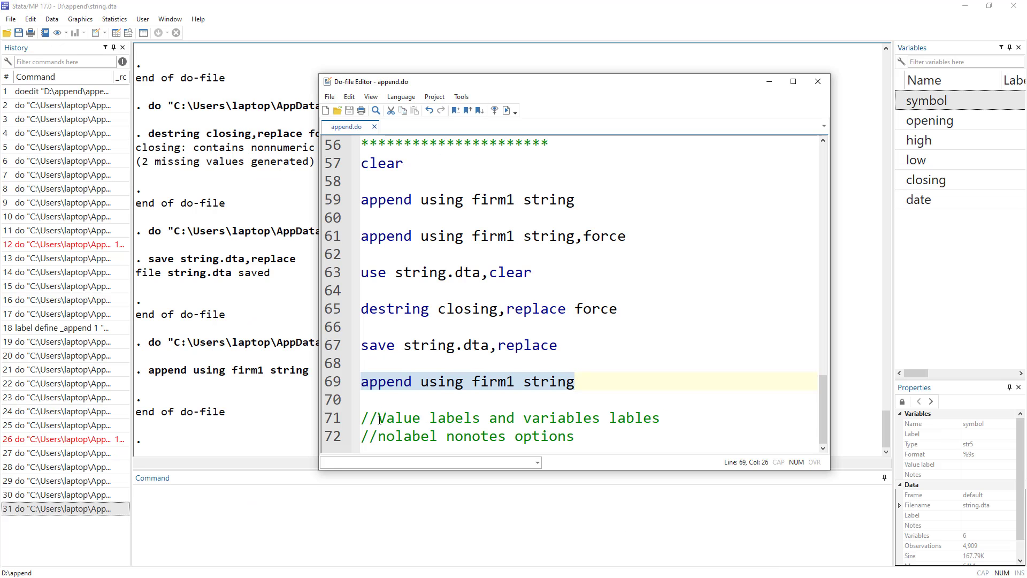
- Review the do-file comments on value labels, variable labels and the nolabel and nonotes options alongside the firm1 string append command
drag(379, 419, 670, 419)
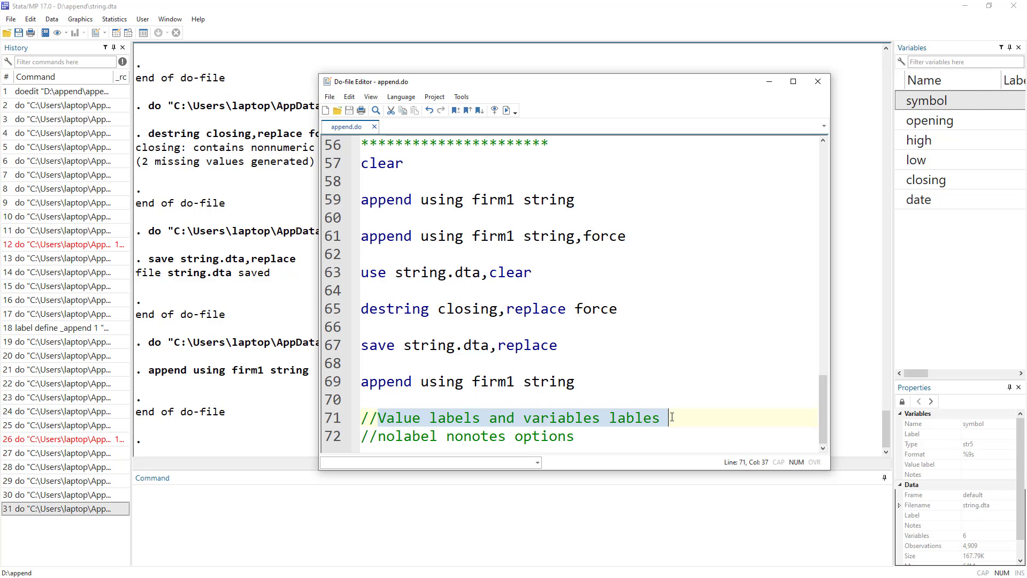
double_click(495, 381)
double_click(545, 382)
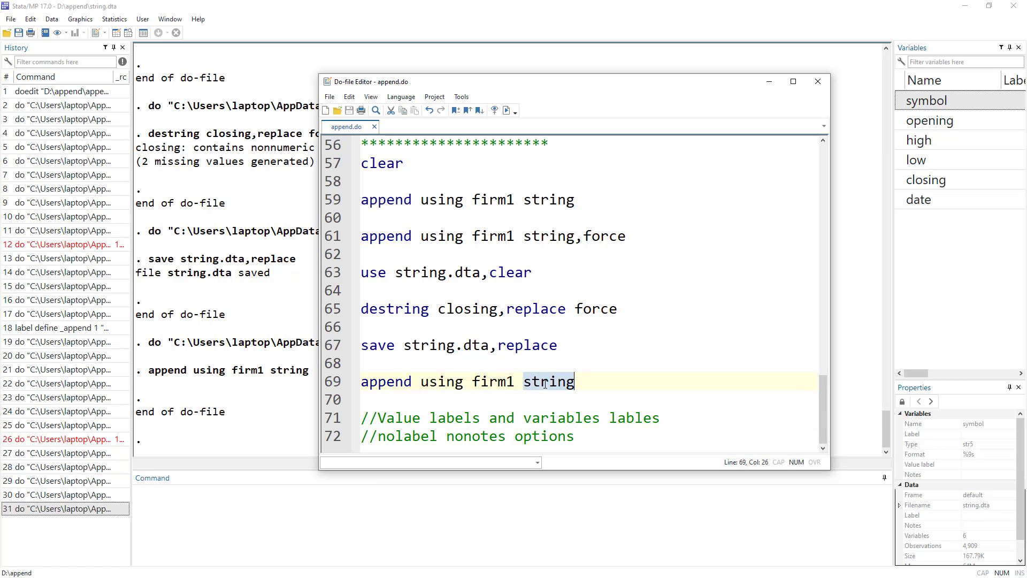
double_click(497, 381)
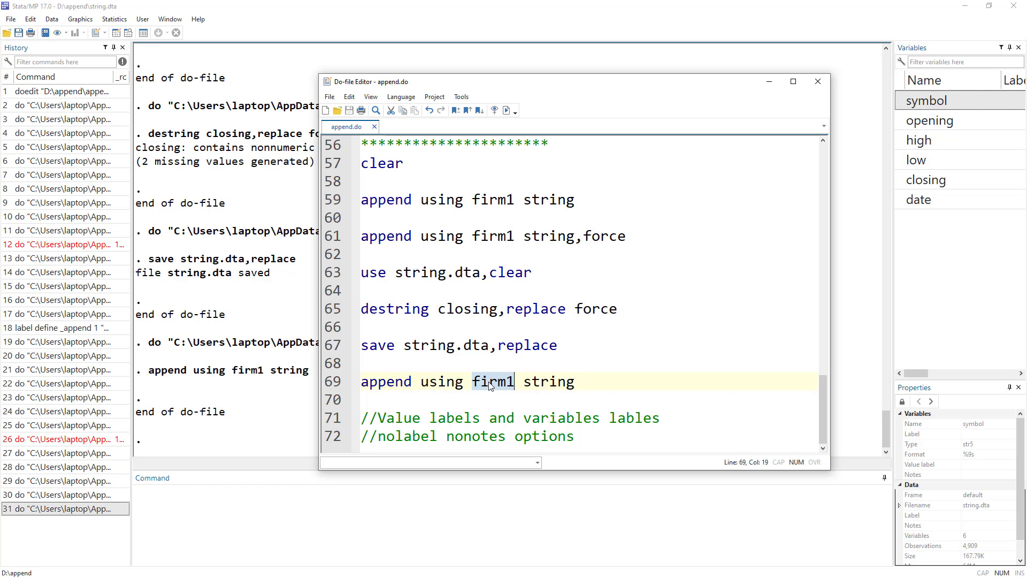
double_click(491, 384)
drag(379, 439, 431, 436)
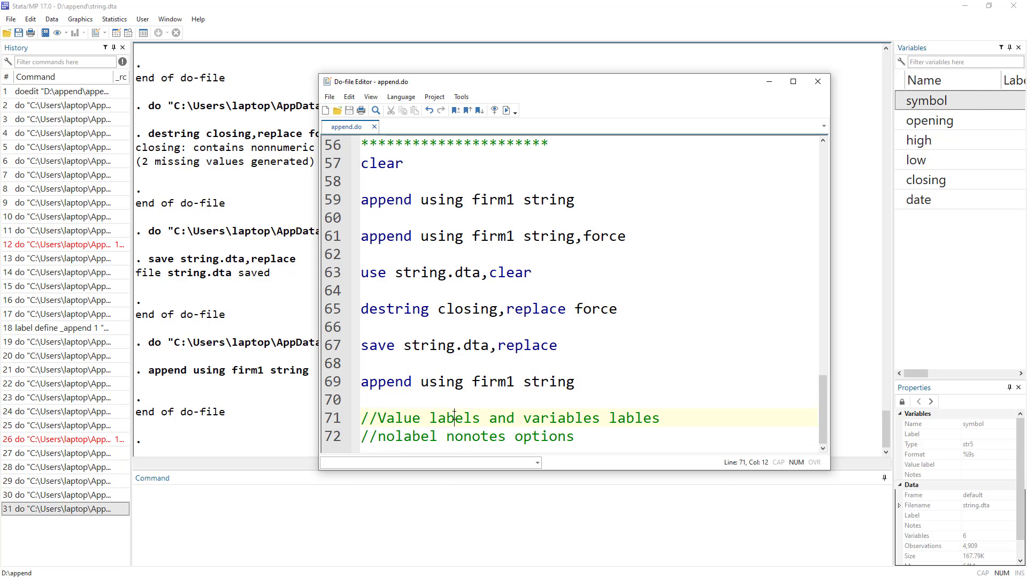
double_click(457, 417)
double_click(579, 417)
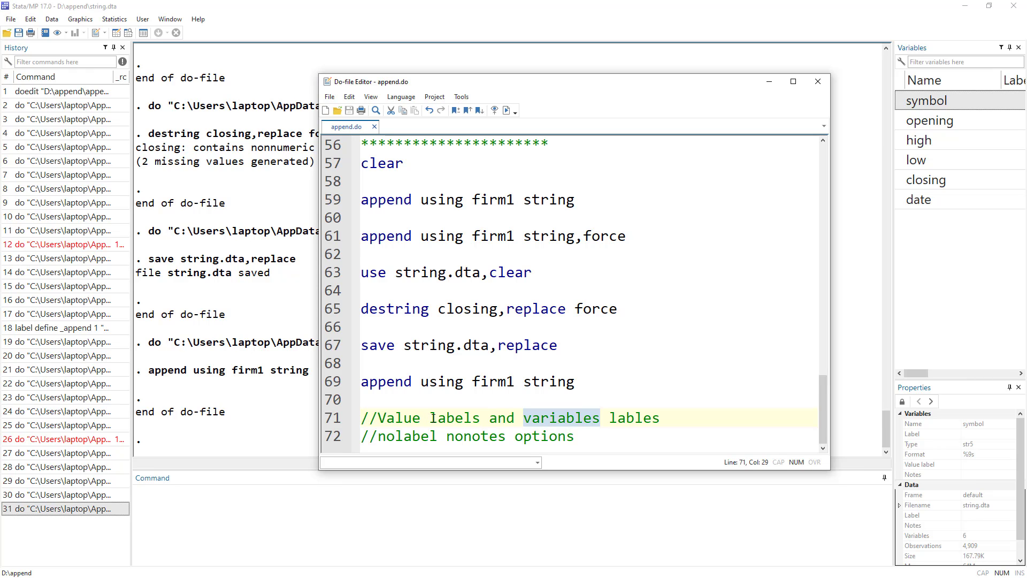
drag(446, 436, 507, 436)
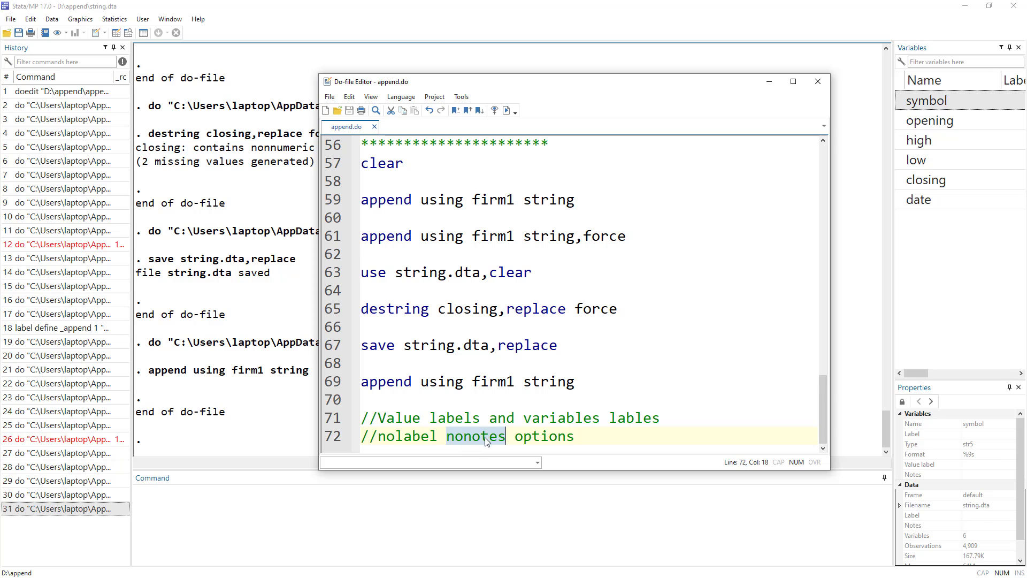